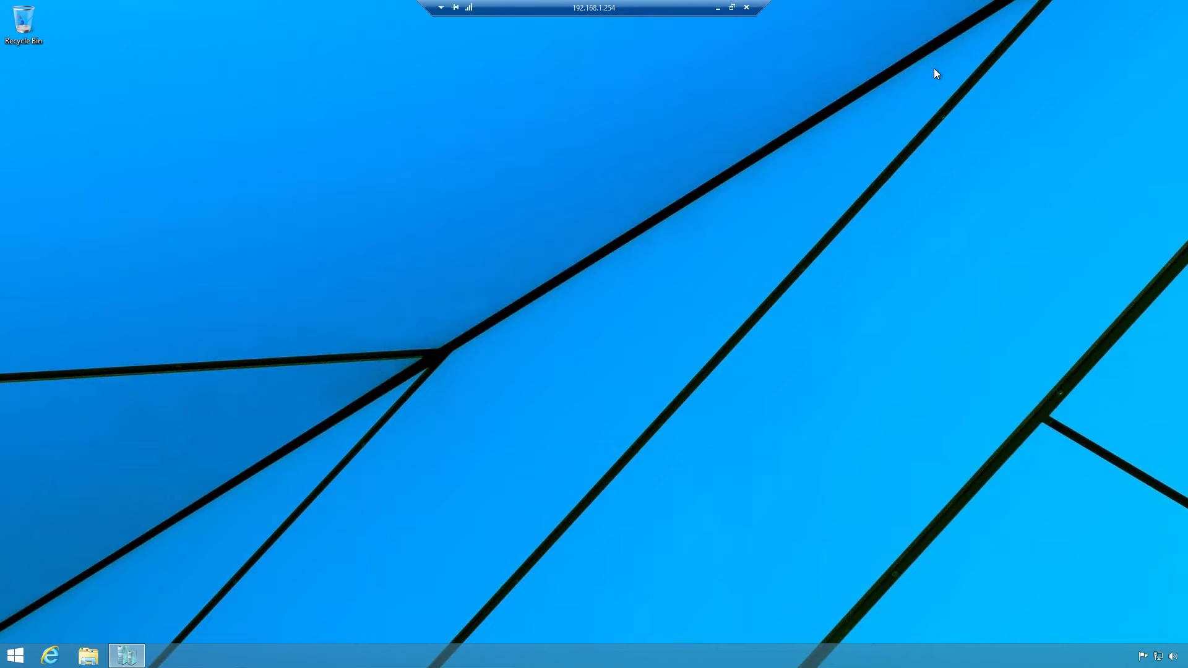
Launch Hyper-V Manager as administrator with admin credentials, maximize it, and select NE-DC01.
{"action": "left_click", "coordinate": [8, 665]}
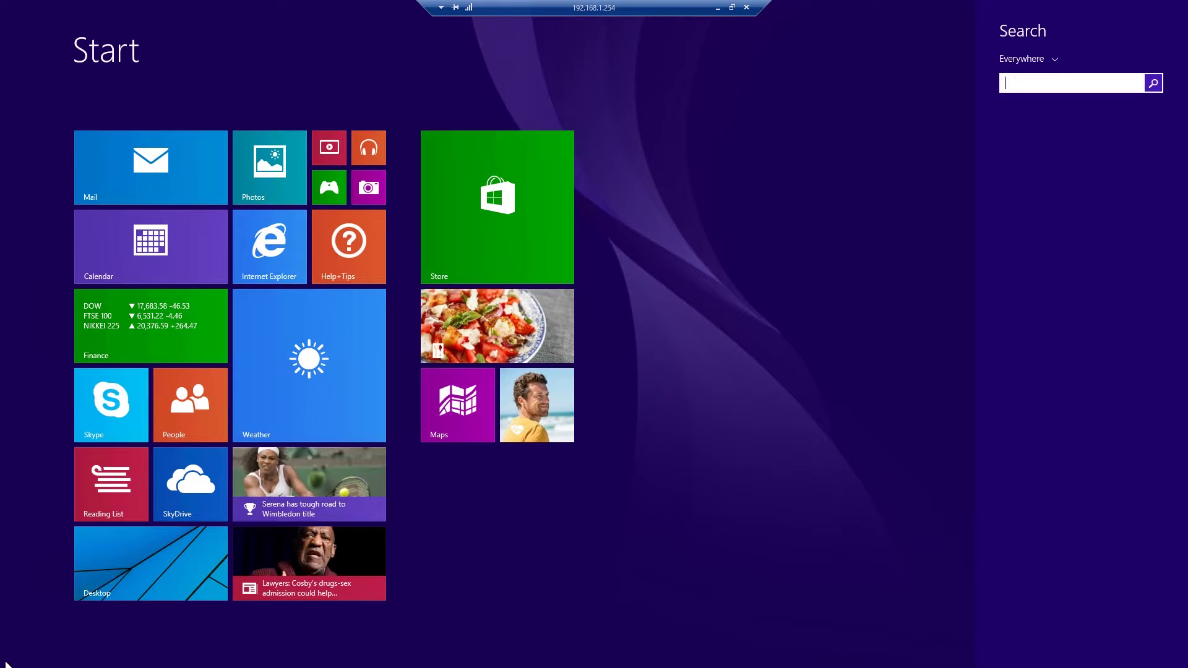
{"action": "type", "text": "hyper"}
{"action": "key", "text": "Menu"}
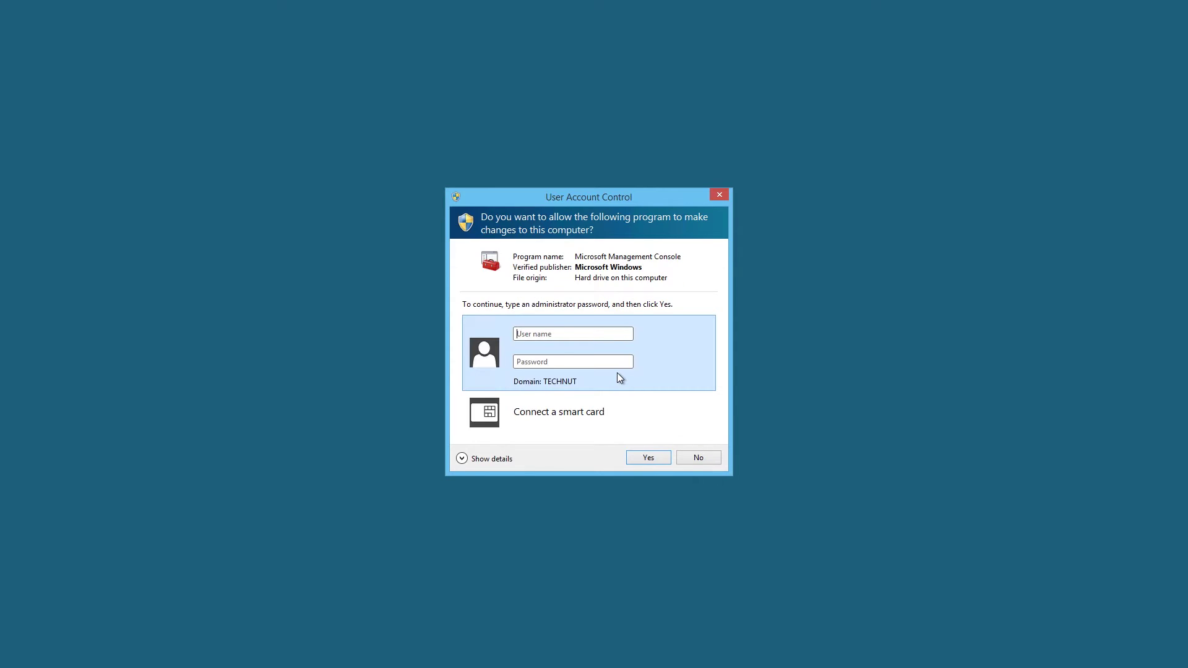
{"action": "type", "text": "administrator"}
{"action": "type", "text": "•••••••"}
{"action": "key", "text": "Return"}
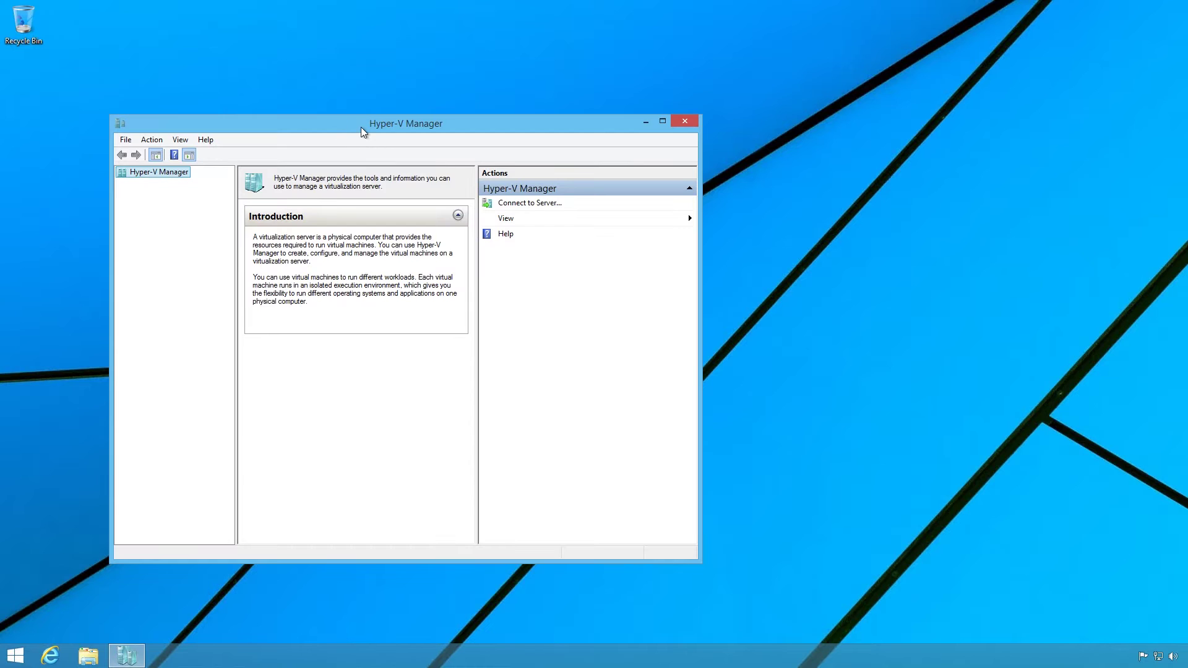
{"action": "double_click", "coordinate": [363, 125]}
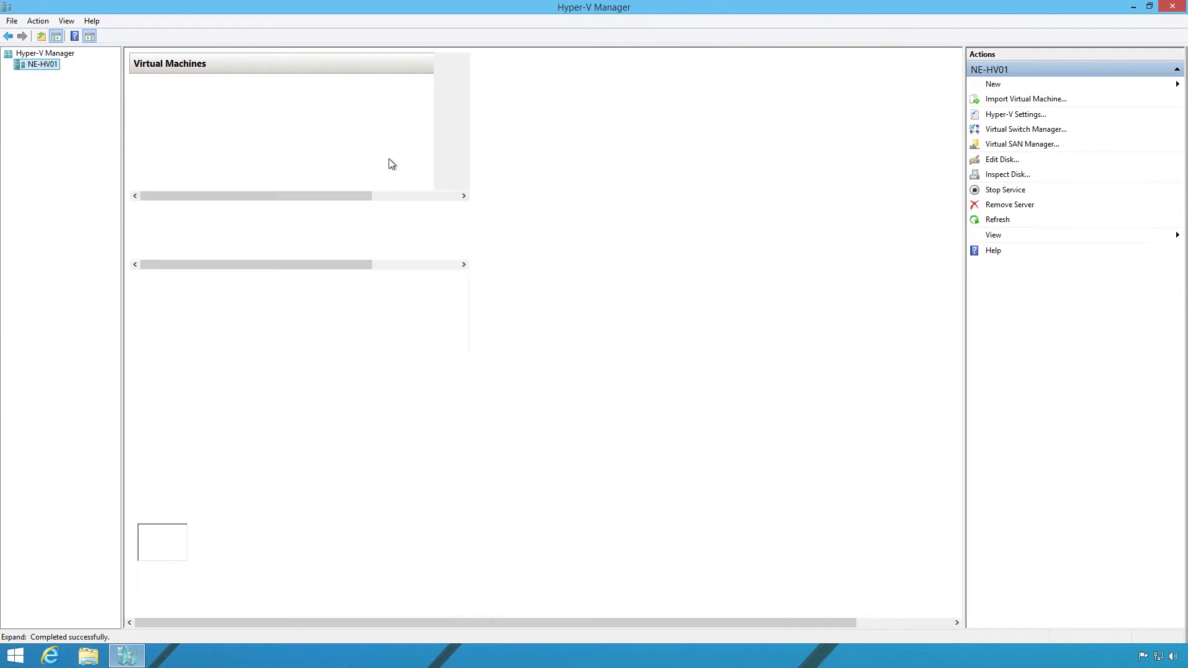
{"action": "left_click", "coordinate": [189, 97]}
Connect to NE-DC01's console and sign in as administrator with the account password.
{"action": "double_click", "coordinate": [187, 97]}
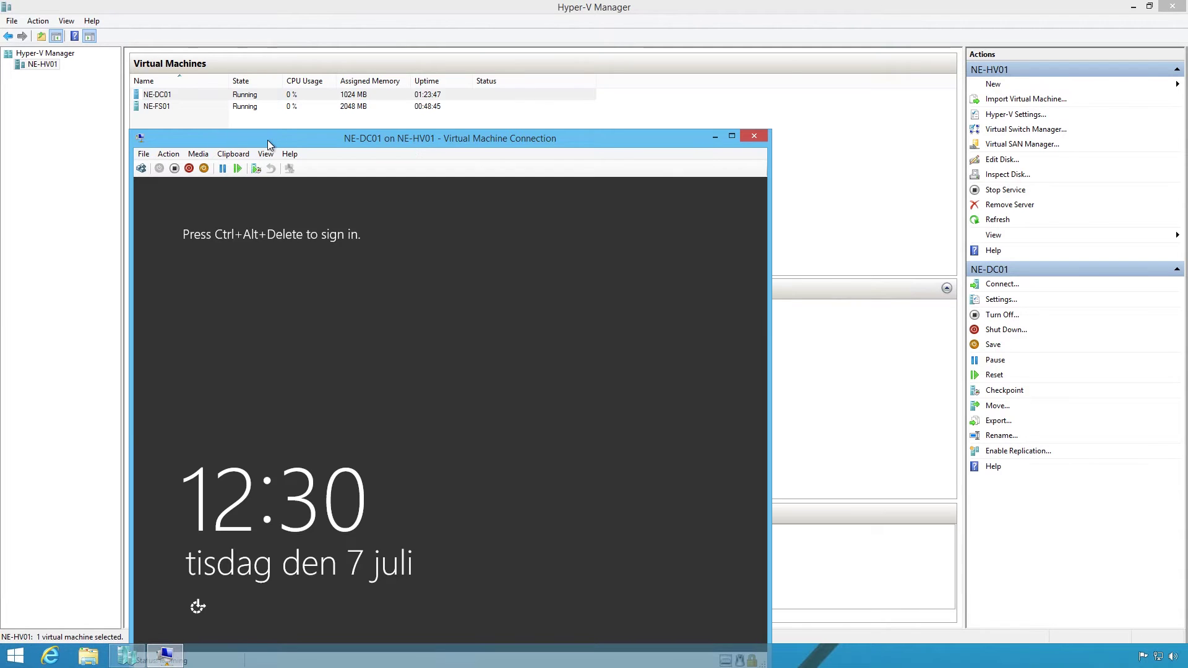
{"action": "left_click", "coordinate": [158, 87]}
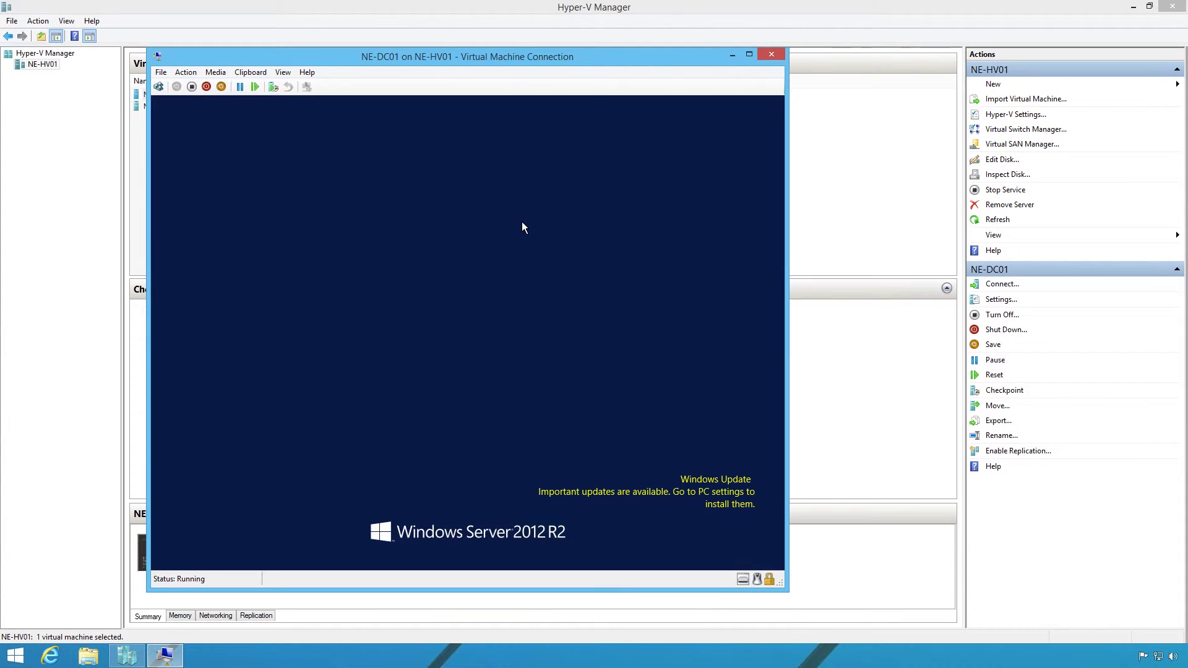
{"action": "left_click", "coordinate": [426, 270]}
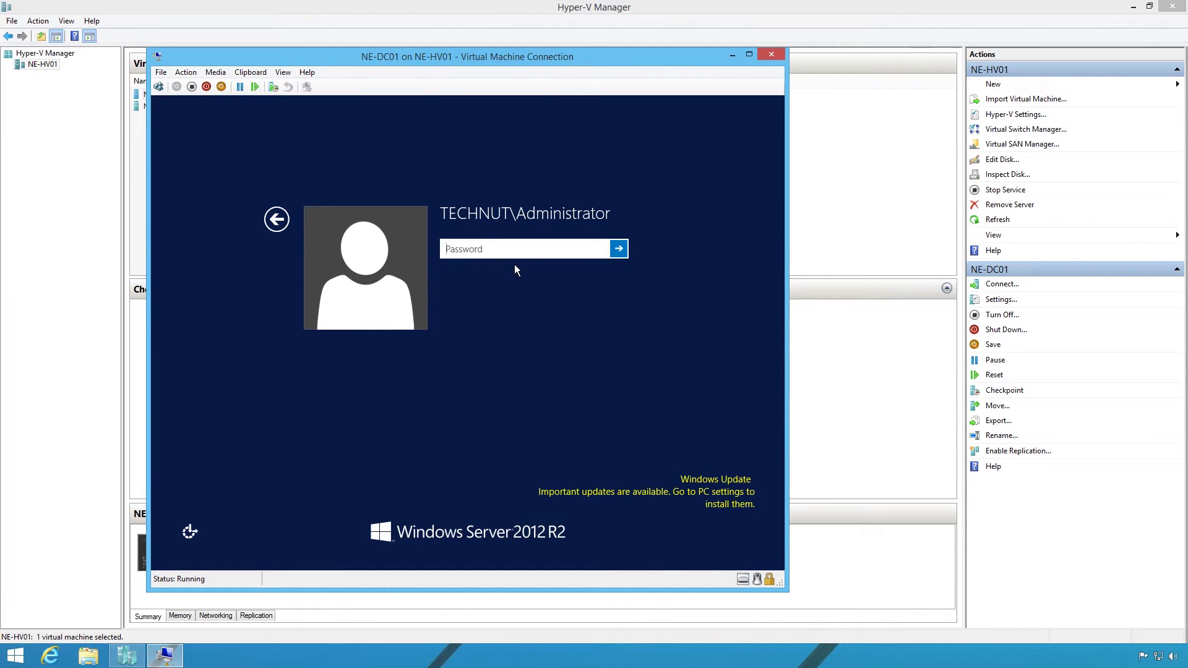
{"action": "type", "text": "Pa$$w0rd"}
{"action": "key", "text": "Return"}
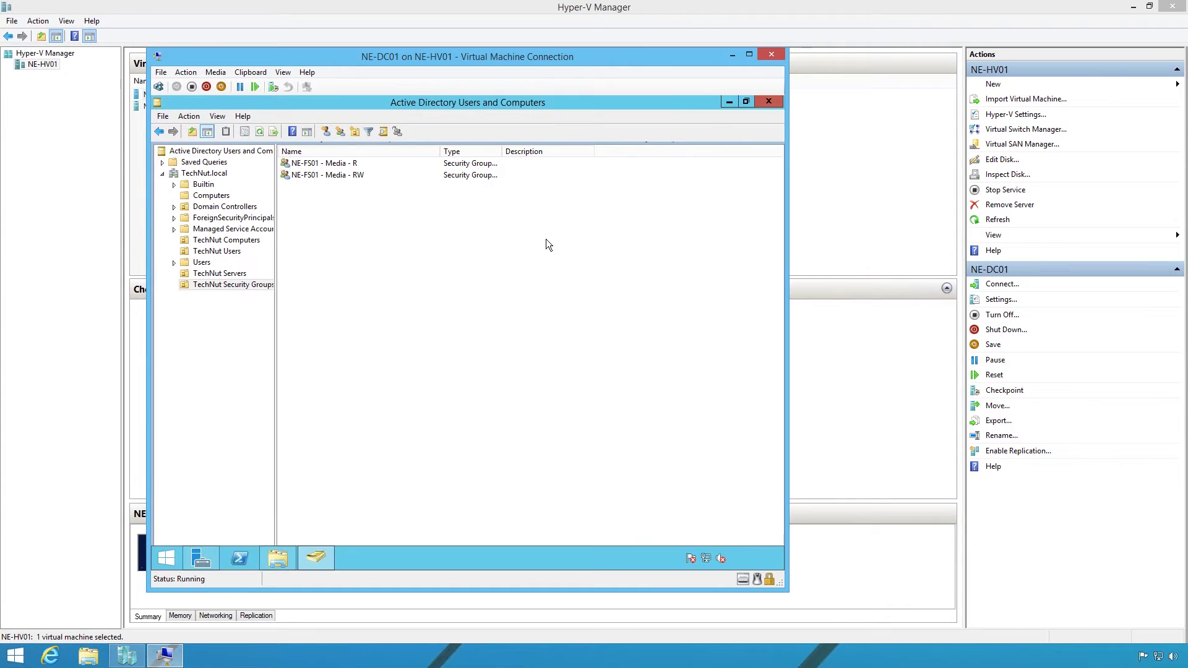
Close Active Directory Users and Computers and This PC, leaving Server Manager's dashboard.
{"action": "left_click", "coordinate": [769, 103]}
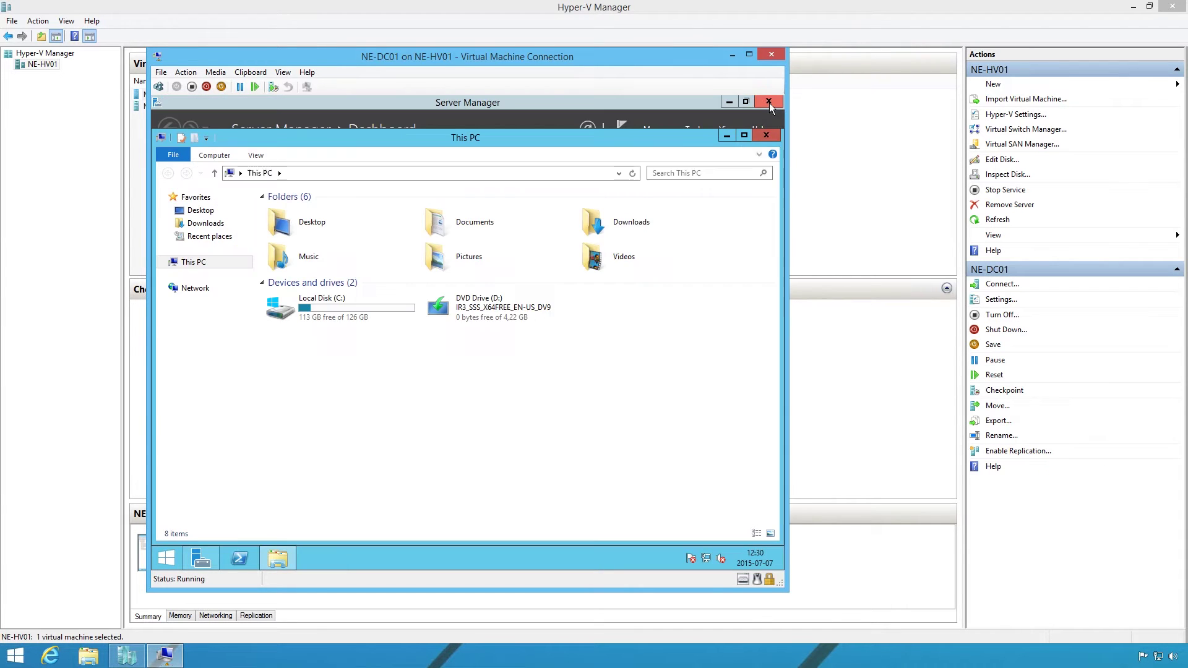
{"action": "left_click", "coordinate": [767, 135]}
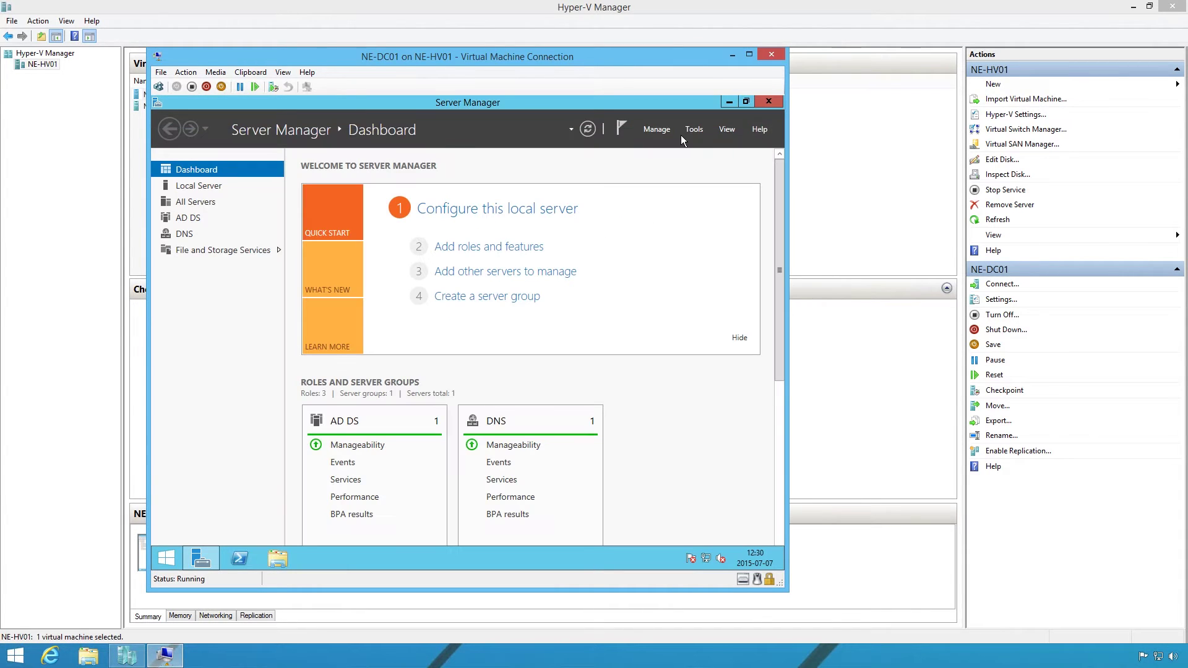
{"action": "left_click", "coordinate": [655, 130]}
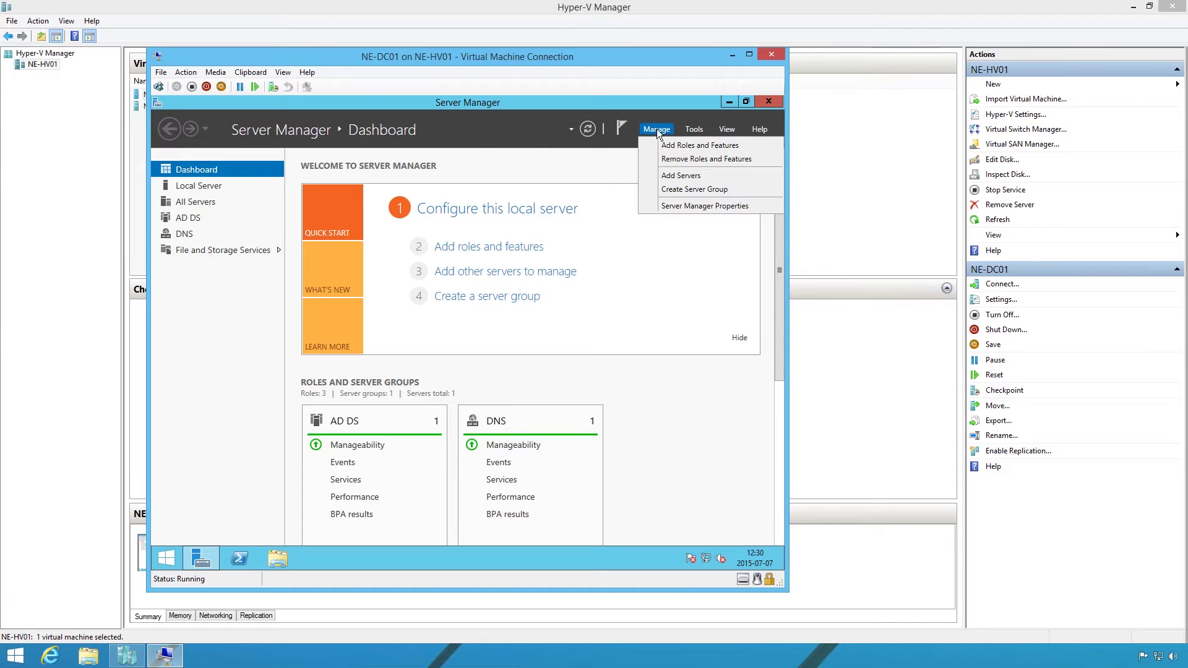
In Remove Roles and Features, clear User Interfaces and Infrastructure plus the dependent PowerShell features.
{"action": "left_click", "coordinate": [674, 162]}
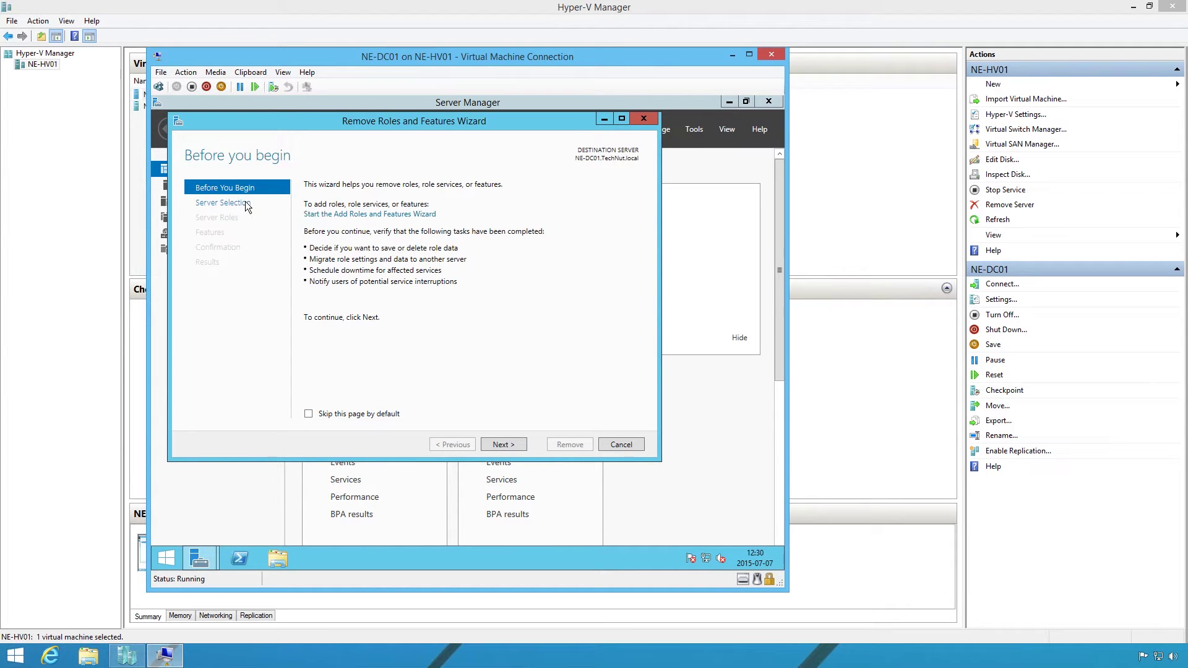
{"action": "left_click", "coordinate": [246, 204]}
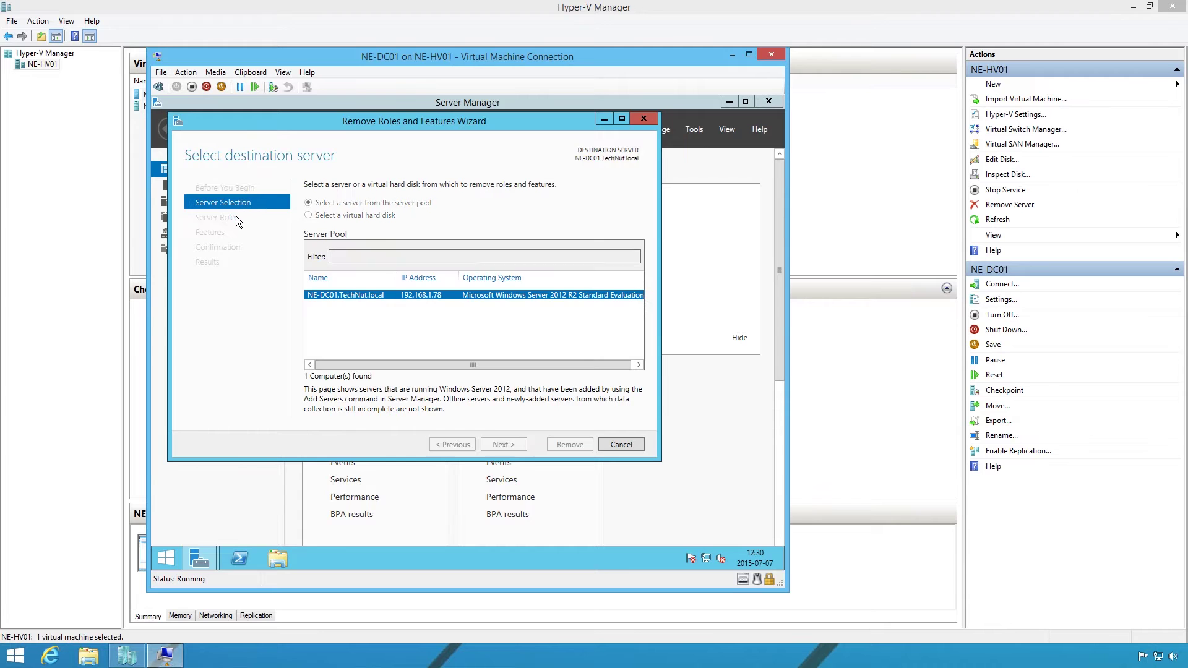
{"action": "left_click", "coordinate": [236, 218]}
{"action": "left_click", "coordinate": [229, 232]}
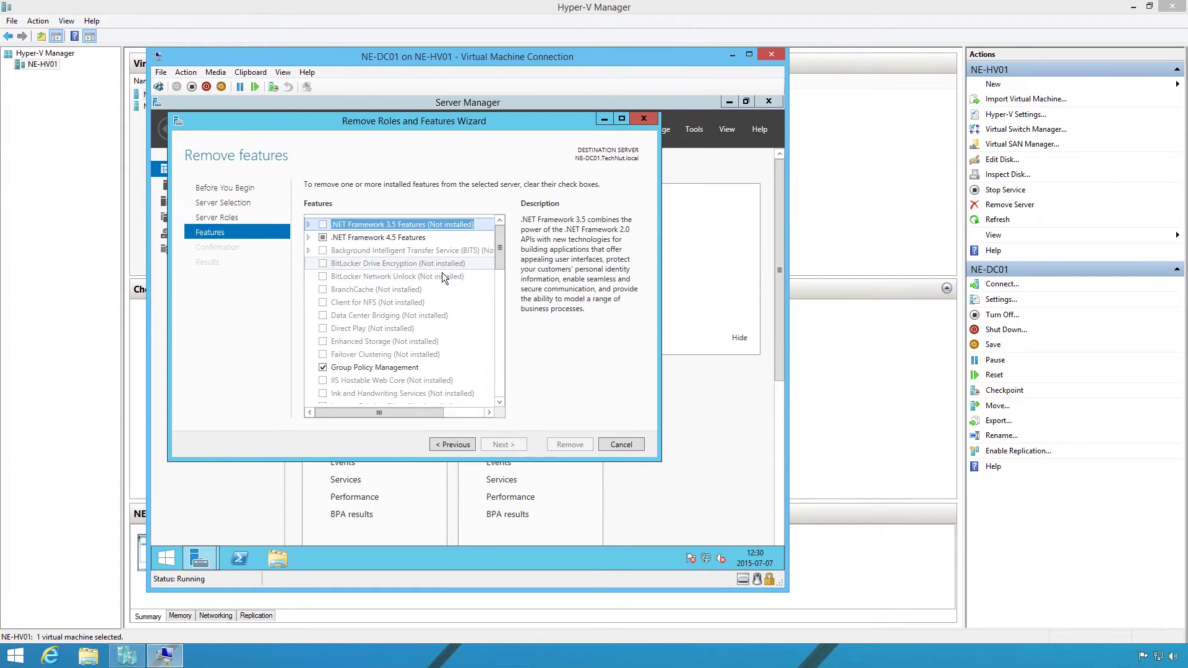
{"action": "left_click_drag", "start_coordinate": [502, 244], "coordinate": [504, 346]}
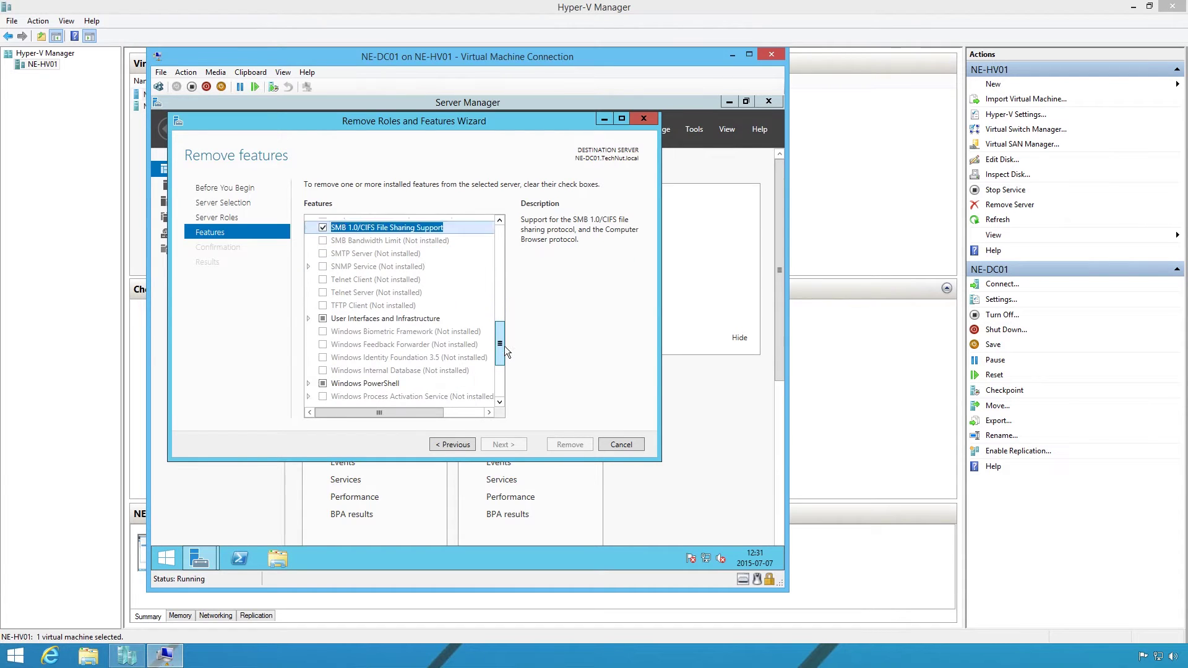
{"action": "scroll", "coordinate": [443, 337], "scroll_direction": "down", "scroll_amount": 1}
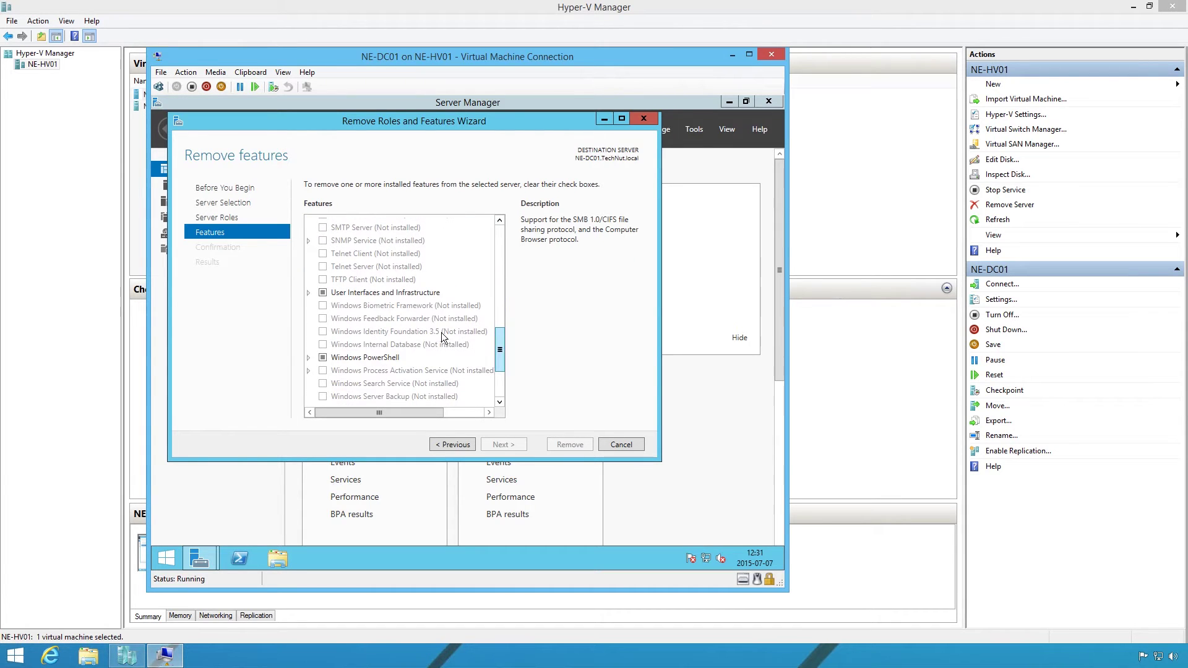
{"action": "left_click", "coordinate": [308, 292]}
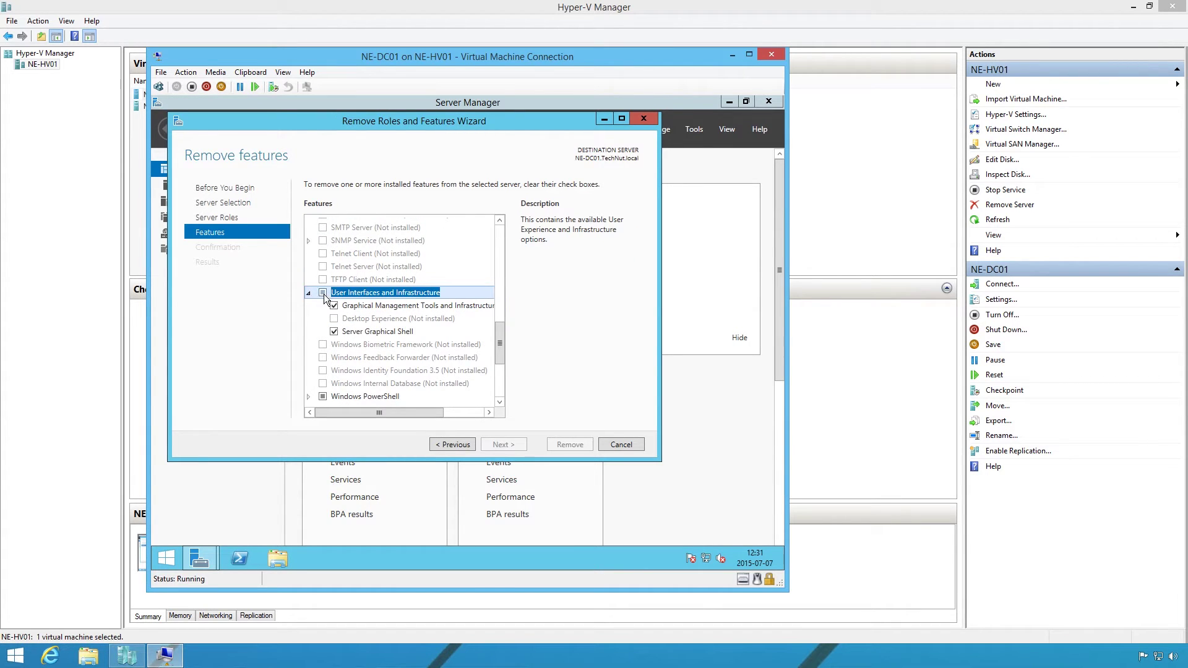
{"action": "left_click", "coordinate": [323, 293]}
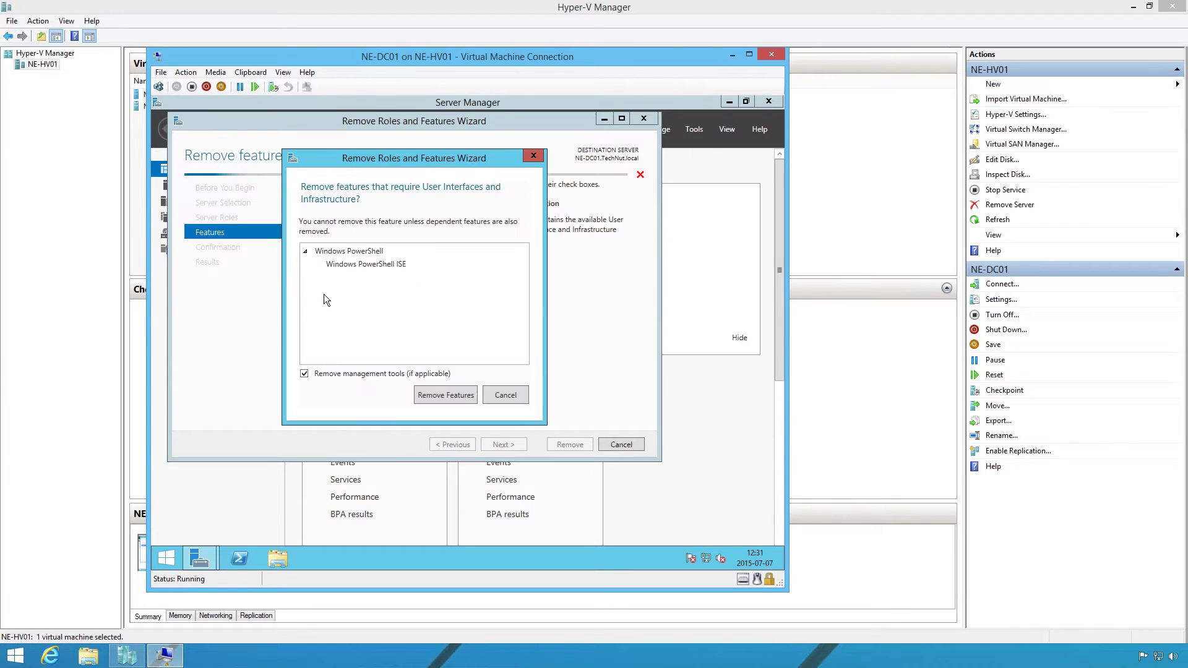
{"action": "left_click", "coordinate": [444, 395]}
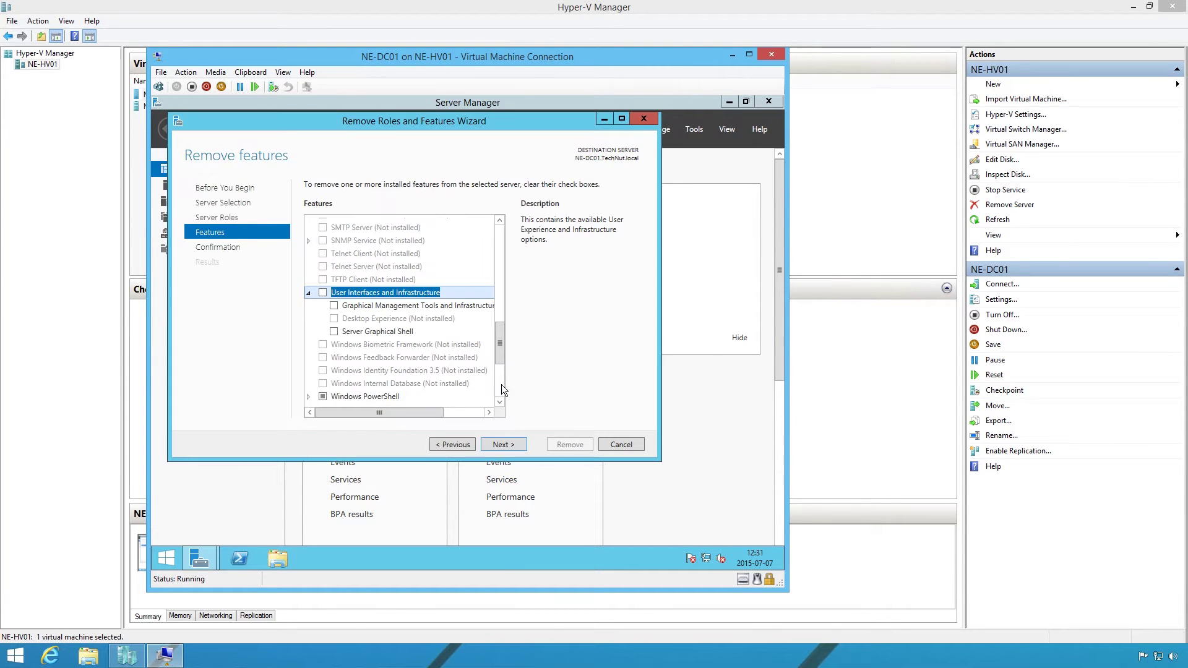
Allow automatic restart on the confirmation page and start removing the features.
{"action": "left_click", "coordinate": [517, 444]}
{"action": "left_click", "coordinate": [347, 204]}
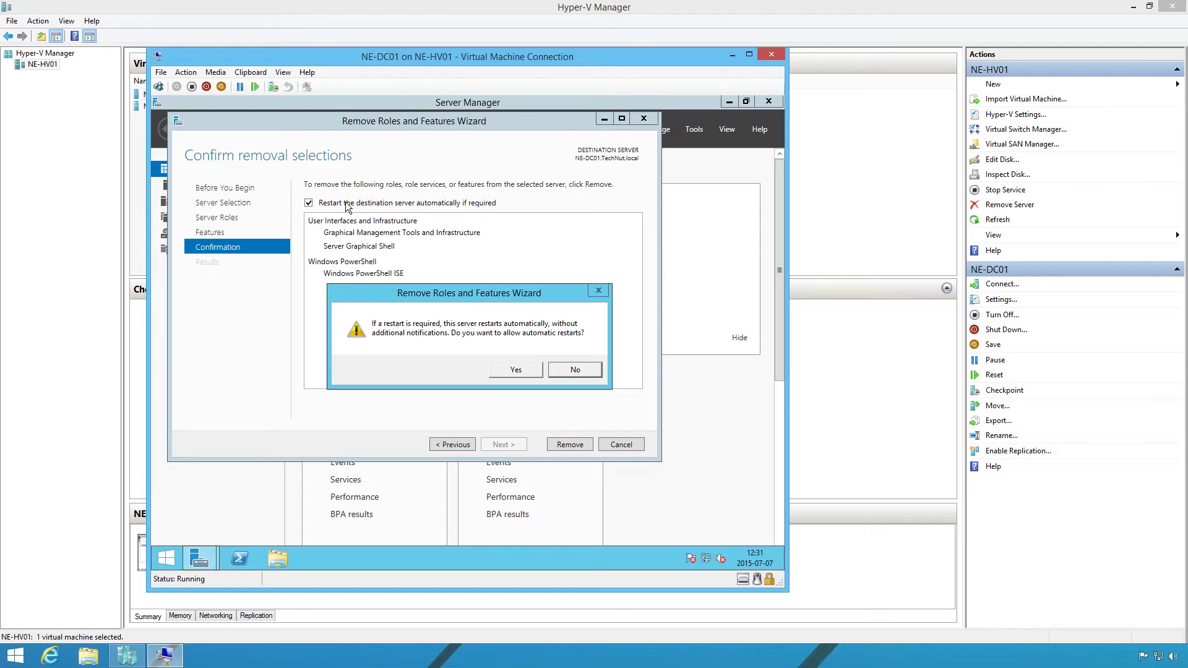
{"action": "left_click", "coordinate": [516, 370]}
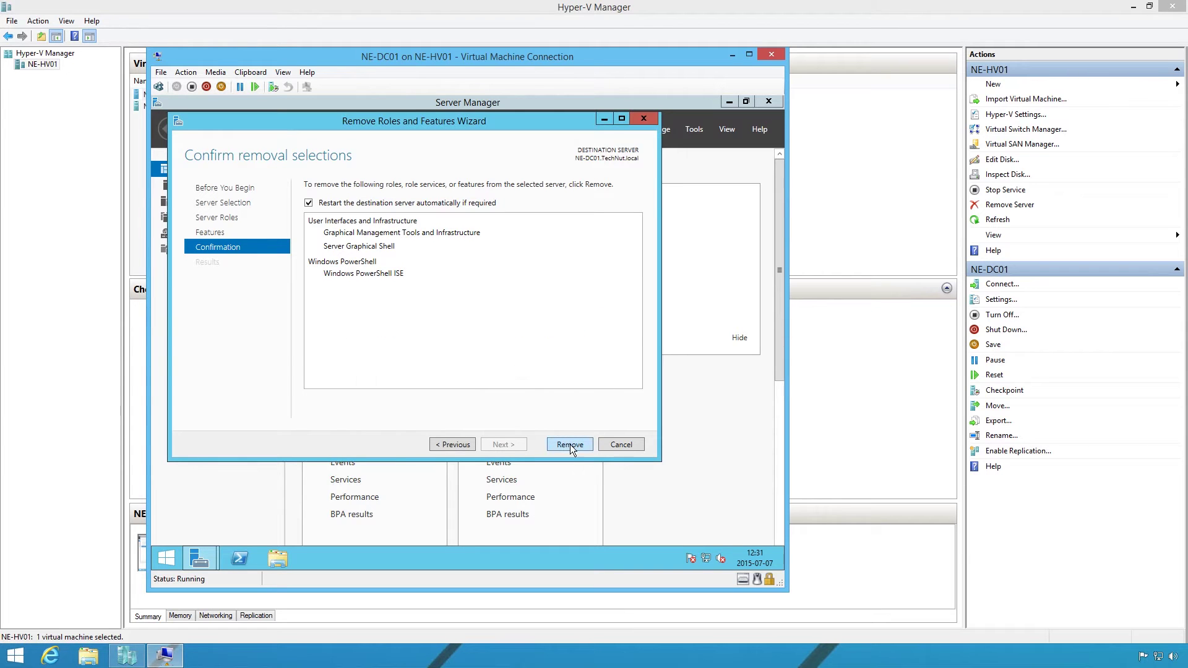
{"action": "left_click", "coordinate": [570, 444]}
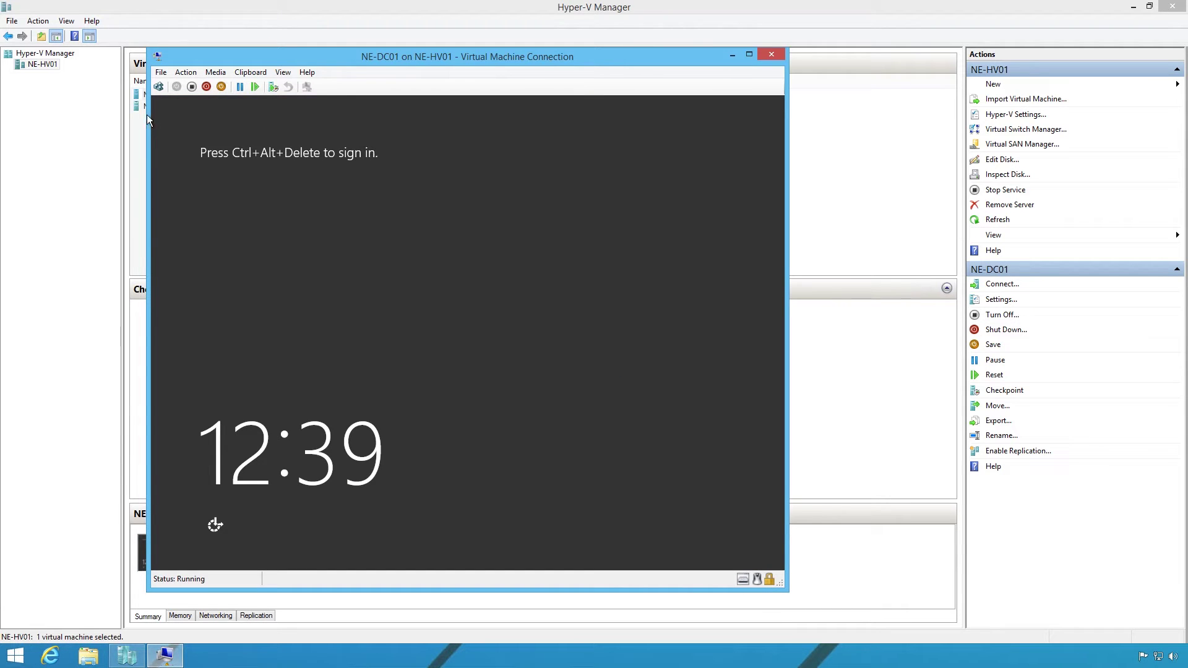
Sign back in to NE-DC01 with the administrator password.
{"action": "left_click", "coordinate": [158, 87]}
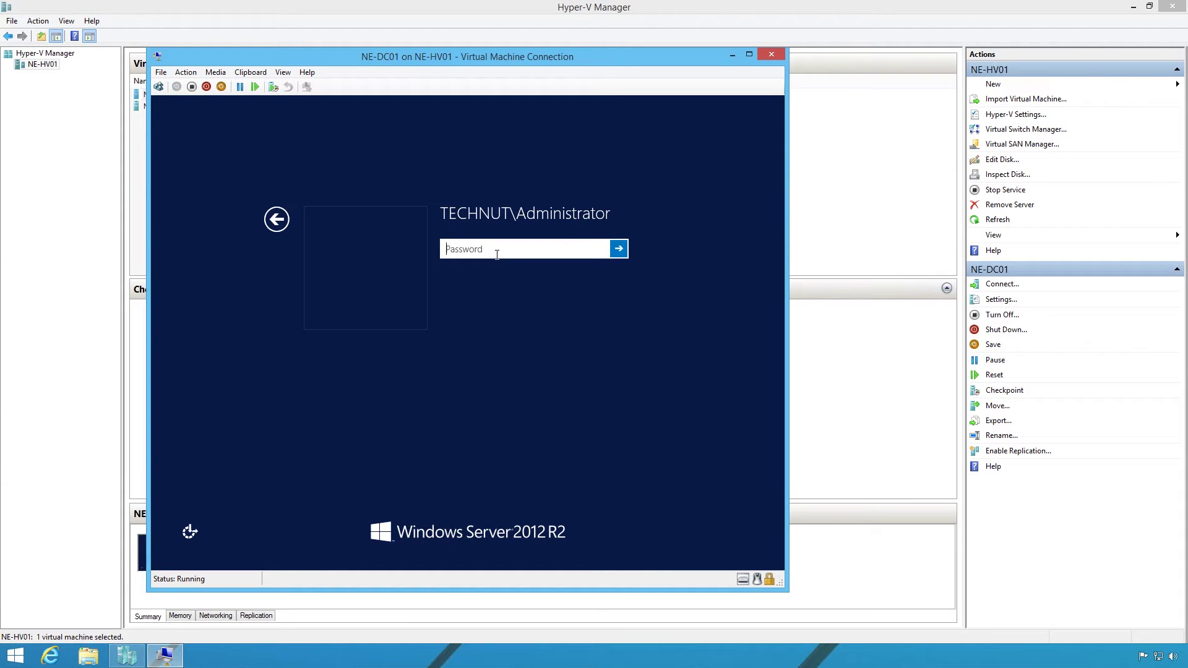
{"action": "type", "text": "Pa$$w0rd"}
{"action": "key", "text": "Return"}
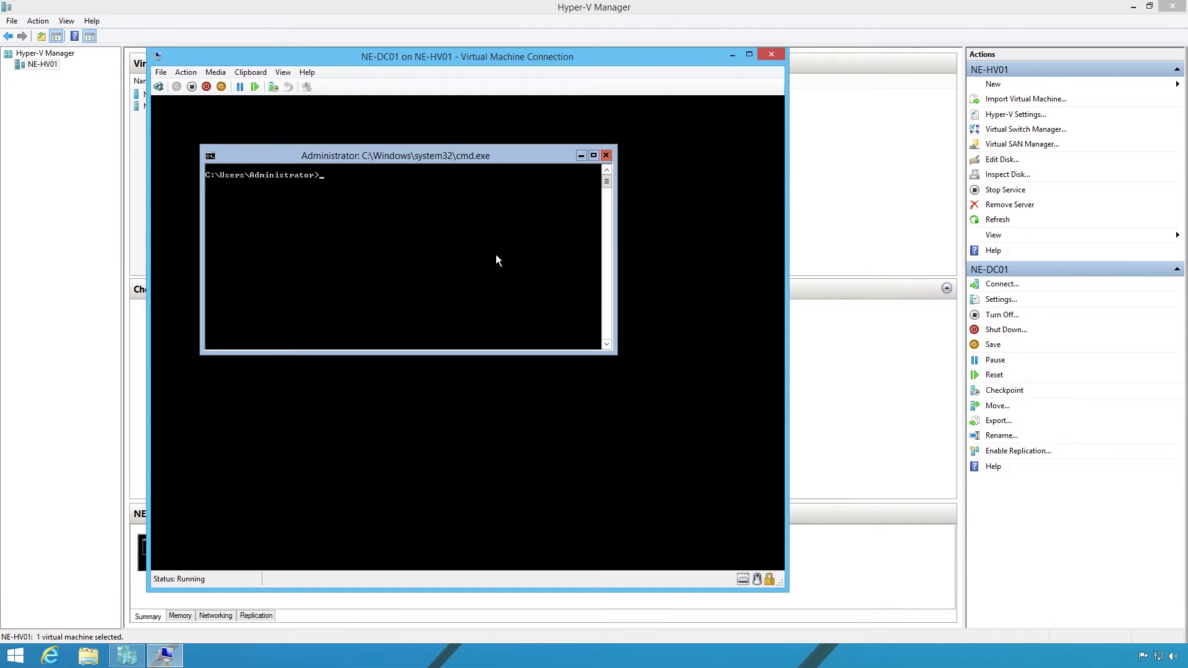
Shut down NE-DC01 using sconfig's Shut Down Server option and confirm.
{"action": "type", "text": "config"}
{"action": "key", "text": "Return"}
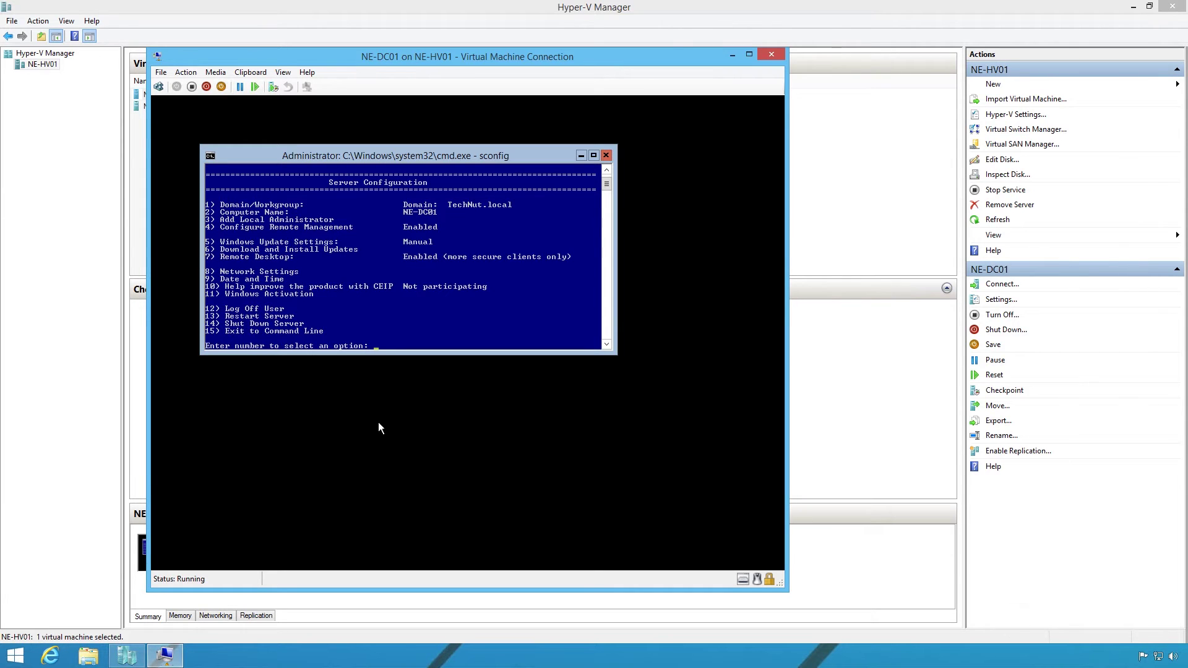
{"action": "type", "text": "4"}
{"action": "key", "text": "Return"}
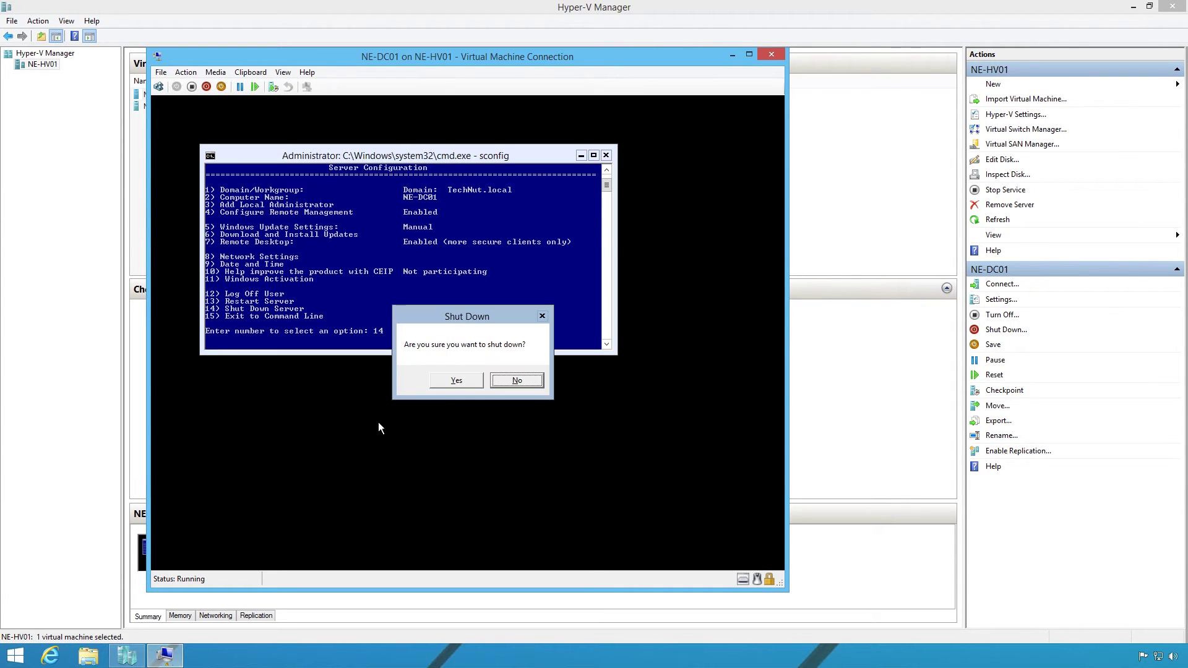
{"action": "left_click", "coordinate": [451, 383]}
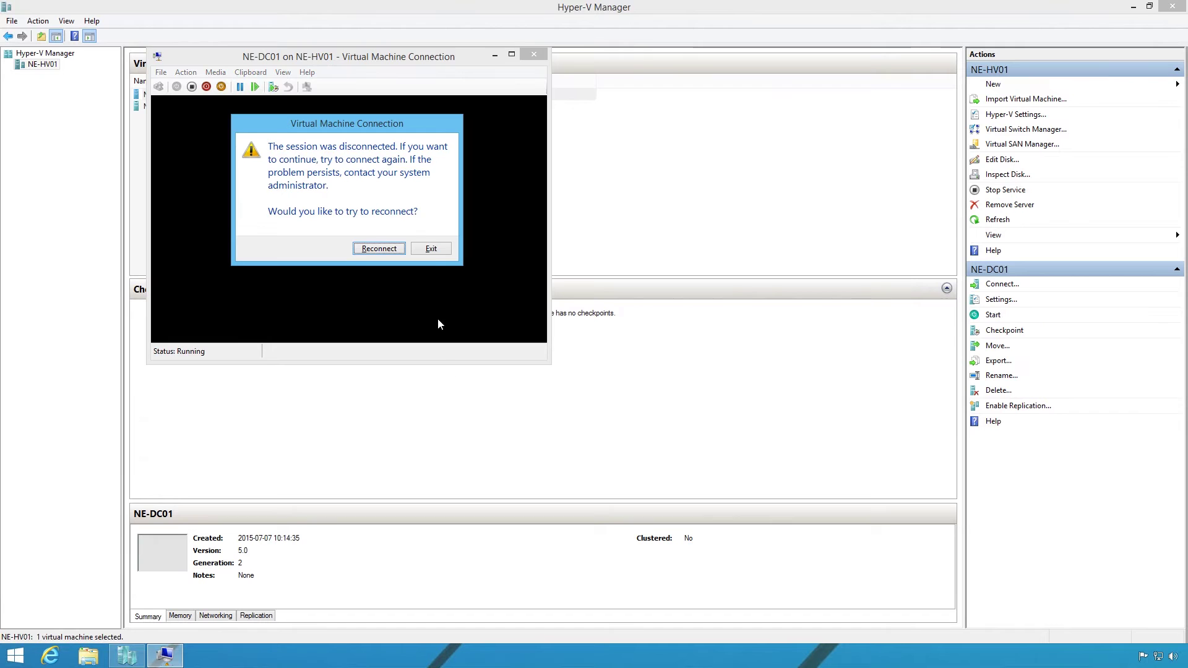
Close the disconnected connection, then give NE-DC01 512 MB startup RAM, Dynamic Memory, 1024 MB maximum.
{"action": "left_click", "coordinate": [432, 249]}
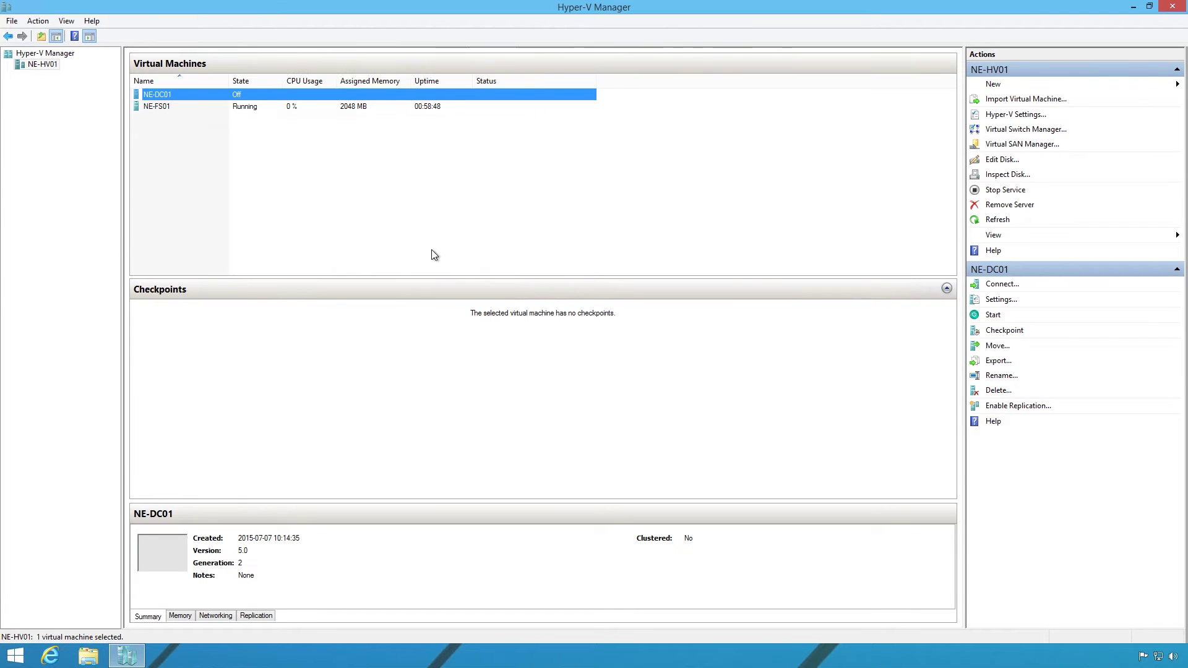
{"action": "right_click", "coordinate": [185, 97]}
{"action": "left_click", "coordinate": [333, 124]}
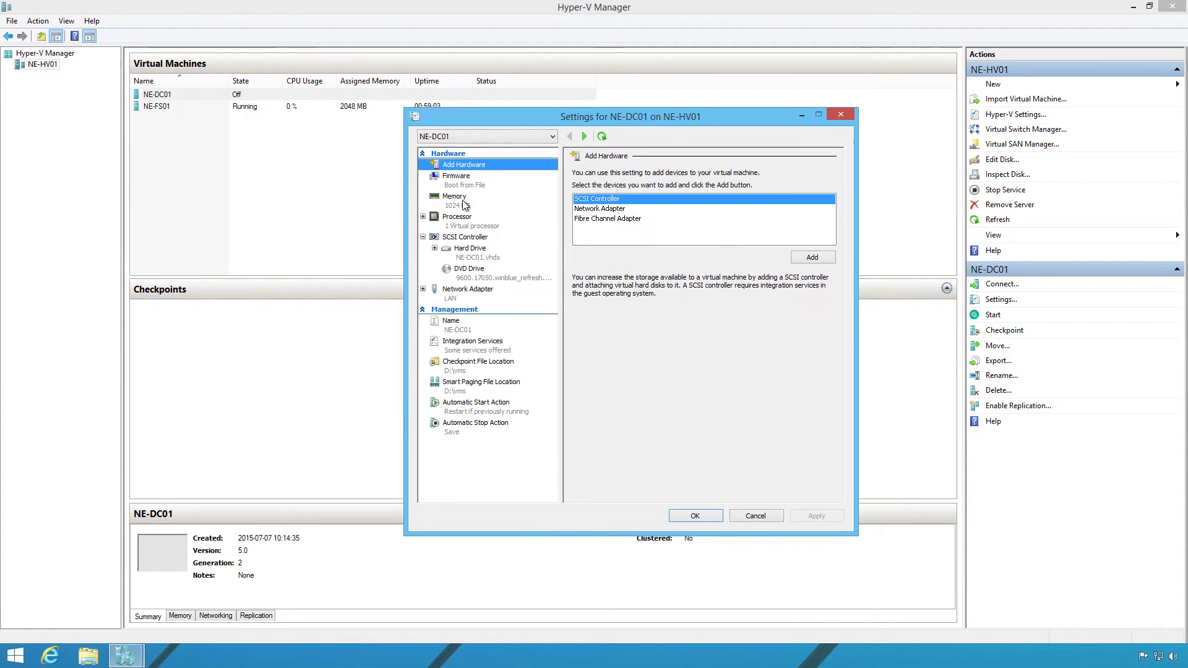
{"action": "left_click", "coordinate": [458, 201]}
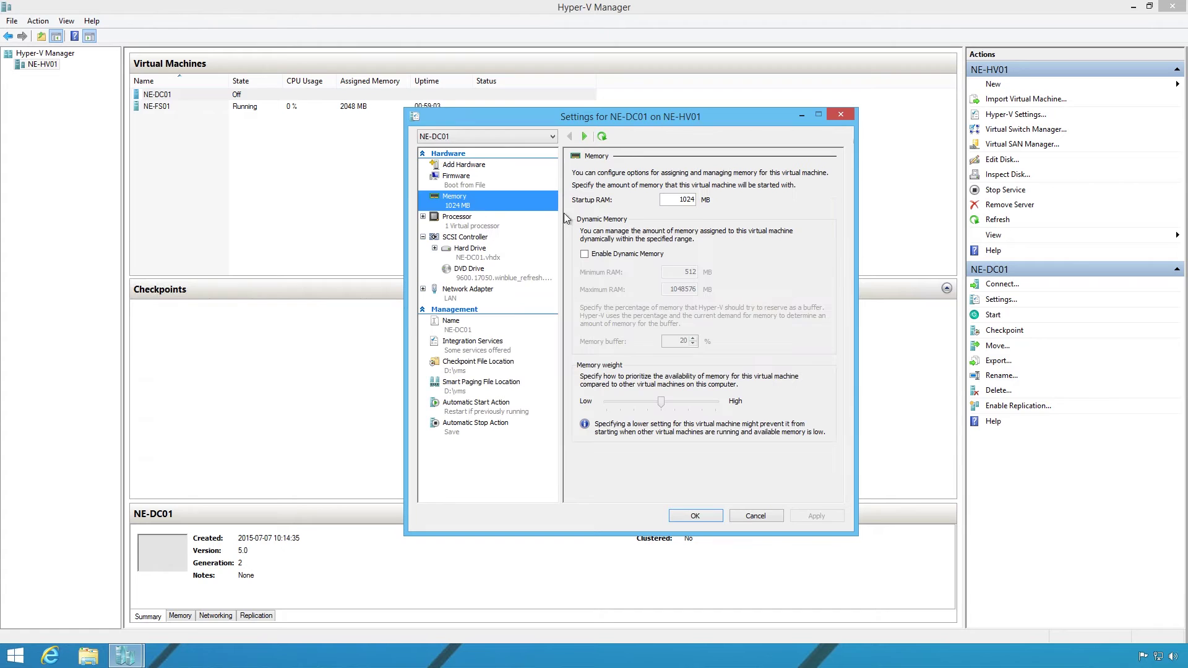
{"action": "double_click", "coordinate": [684, 202]}
{"action": "type", "text": "512"}
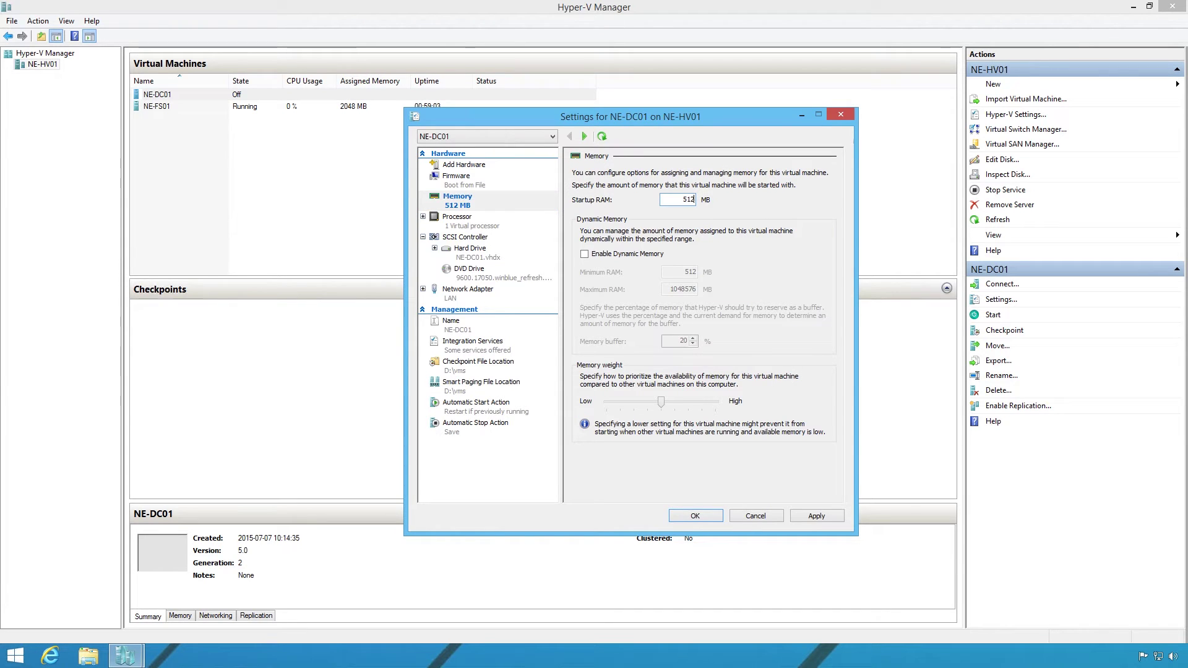
{"action": "left_click", "coordinate": [620, 253]}
{"action": "left_click_drag", "start_coordinate": [665, 289], "coordinate": [696, 289]}
{"action": "type", "text": "1024"}
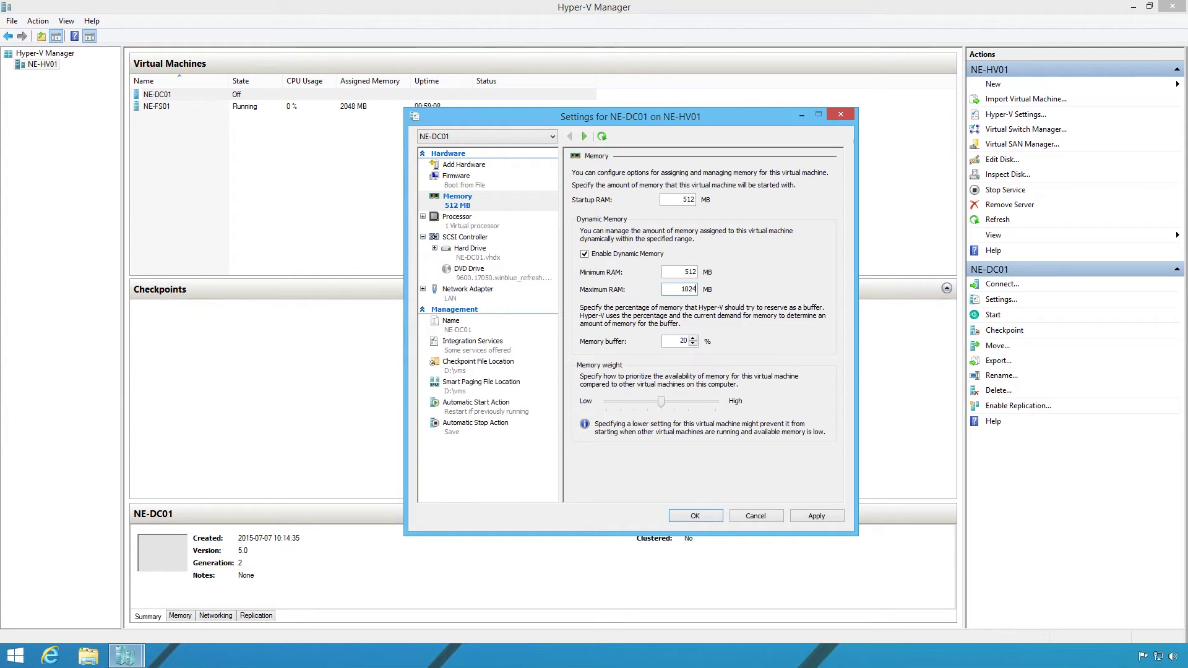
{"action": "left_click", "coordinate": [812, 518]}
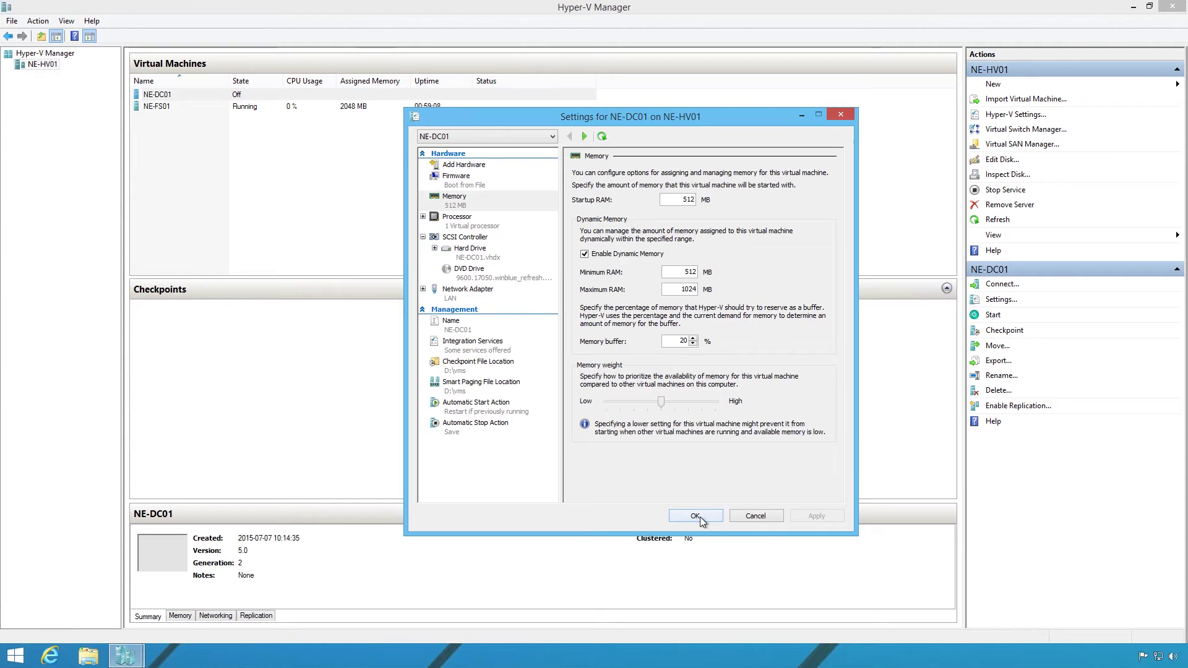
{"action": "left_click", "coordinate": [699, 517]}
Start NE-DC01 from its context menu and wait for it to show Running.
{"action": "right_click", "coordinate": [168, 96]}
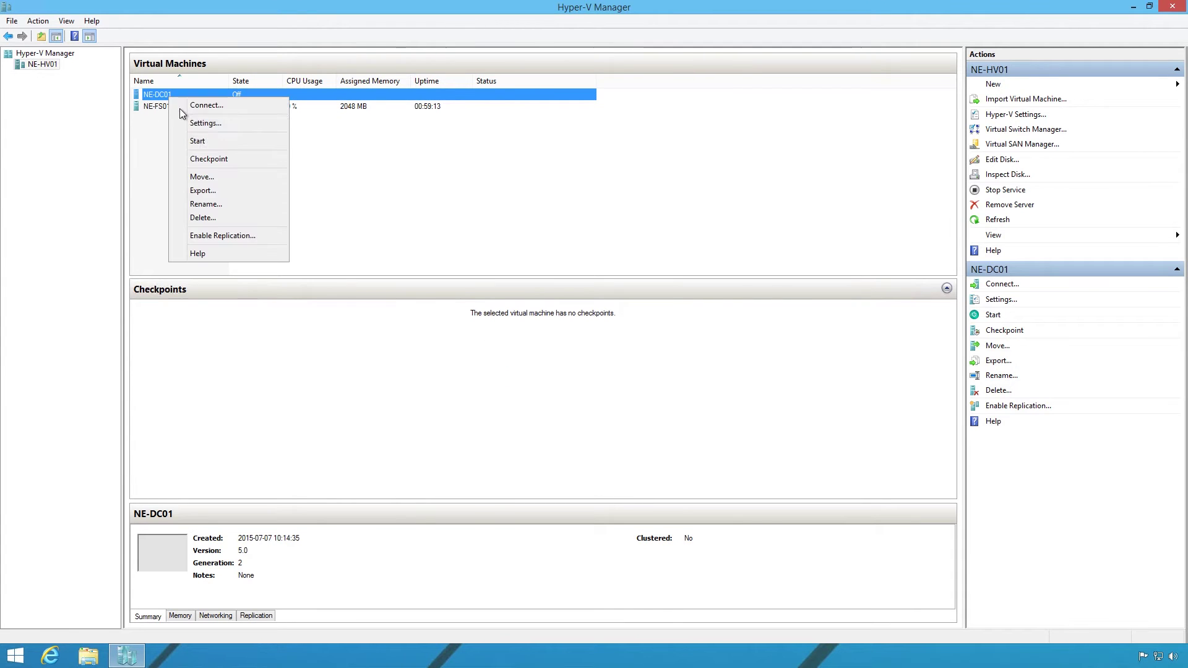
{"action": "left_click", "coordinate": [209, 138]}
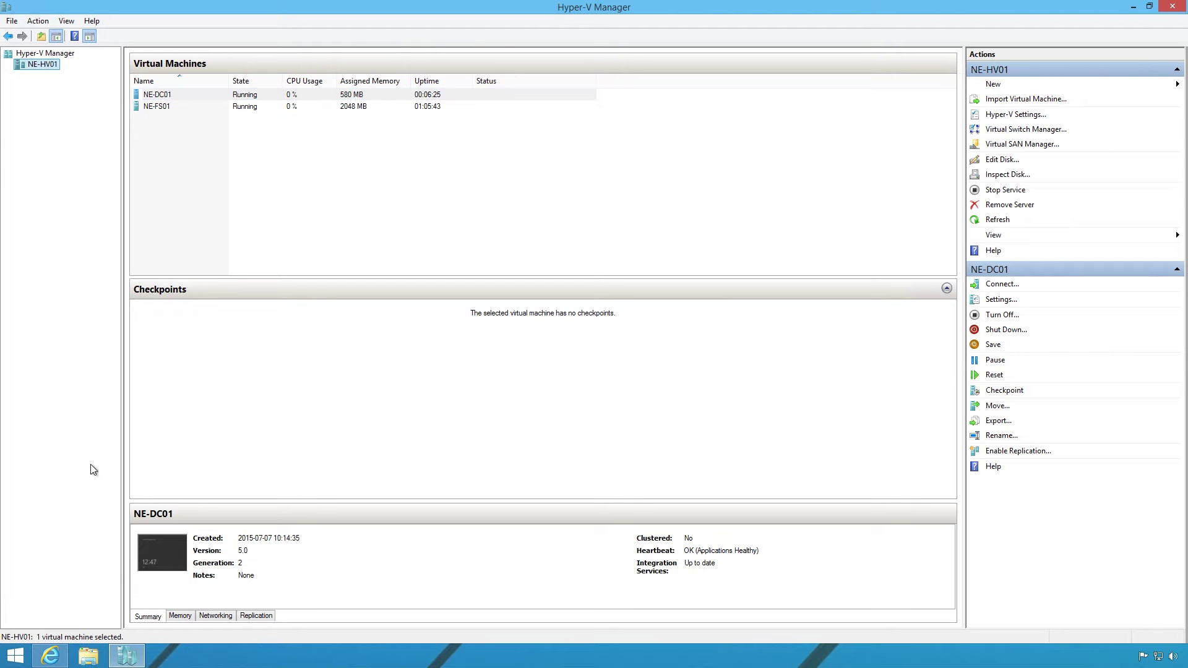
{"action": "left_click", "coordinate": [20, 661]}
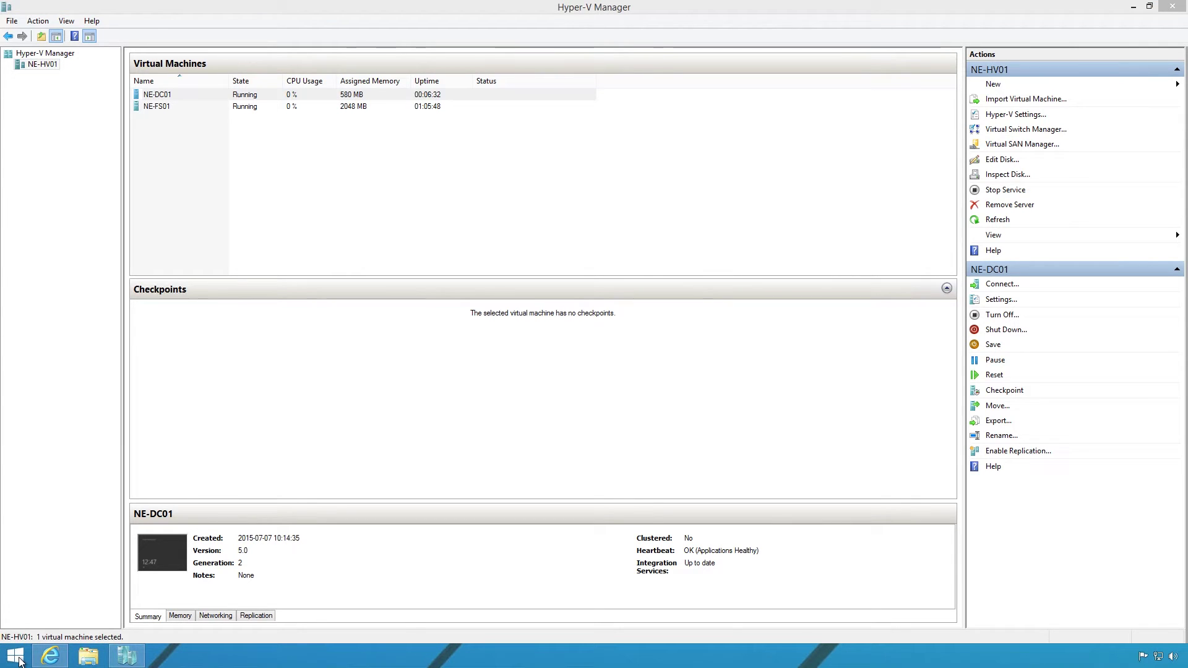
{"action": "left_click", "coordinate": [20, 660]}
Connect to ne-fs01 with mstsc, signing in with the administrator password.
{"action": "type", "text": "mstsc"}
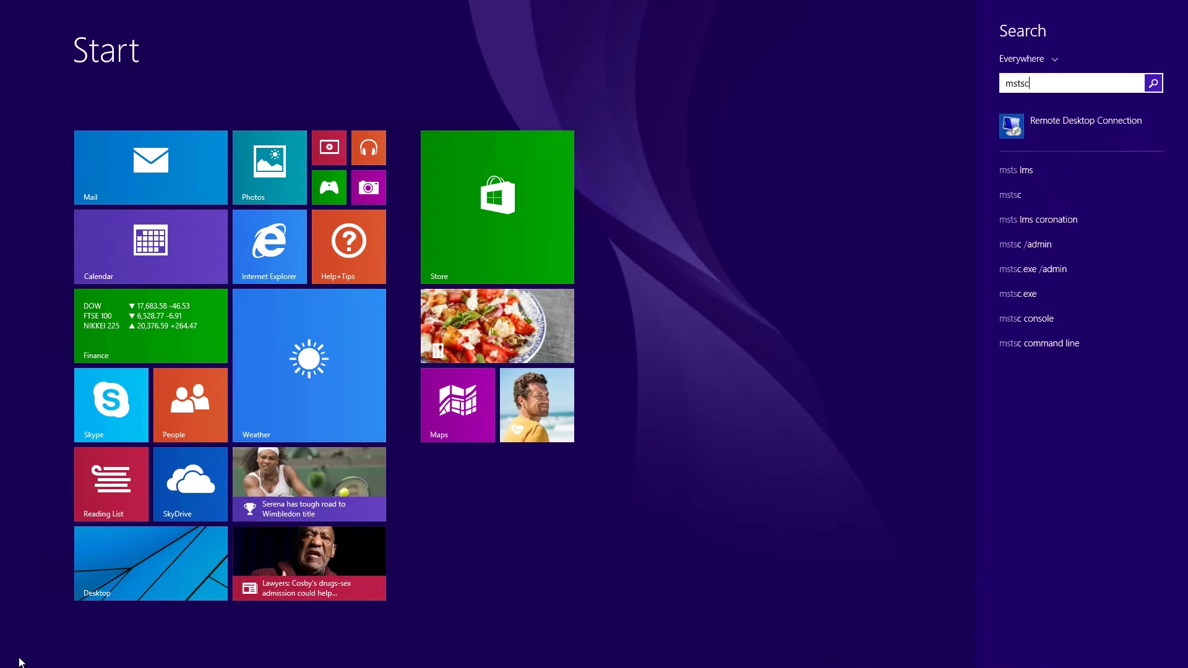
{"action": "key", "text": "Return"}
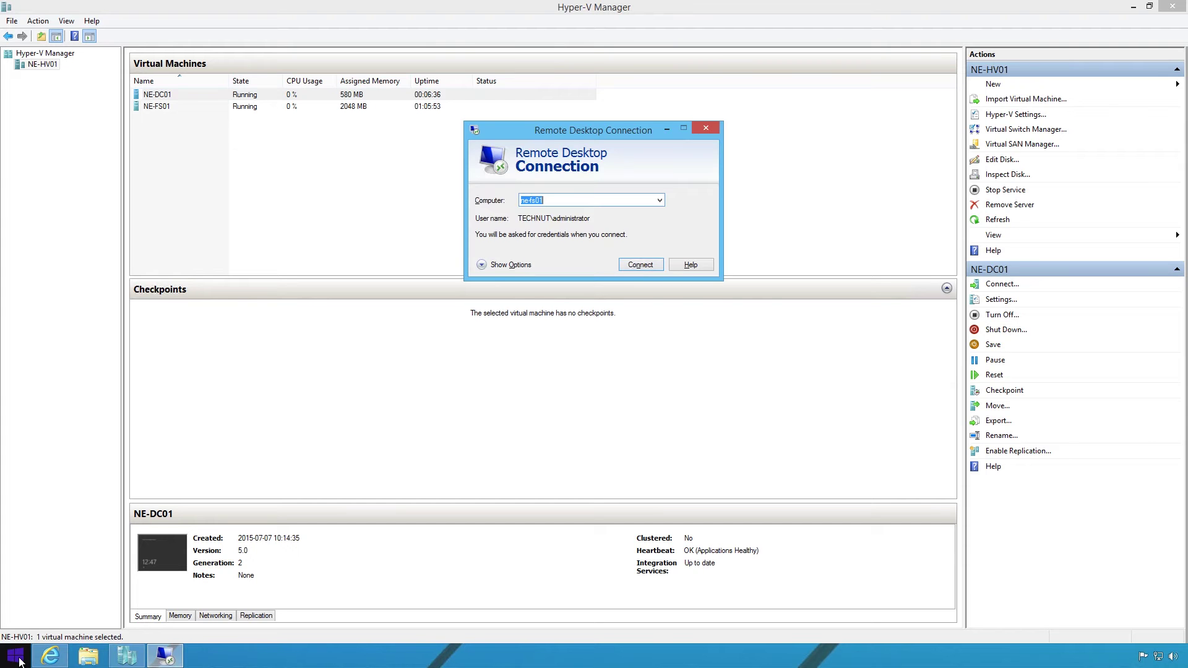
{"action": "key", "text": "Return"}
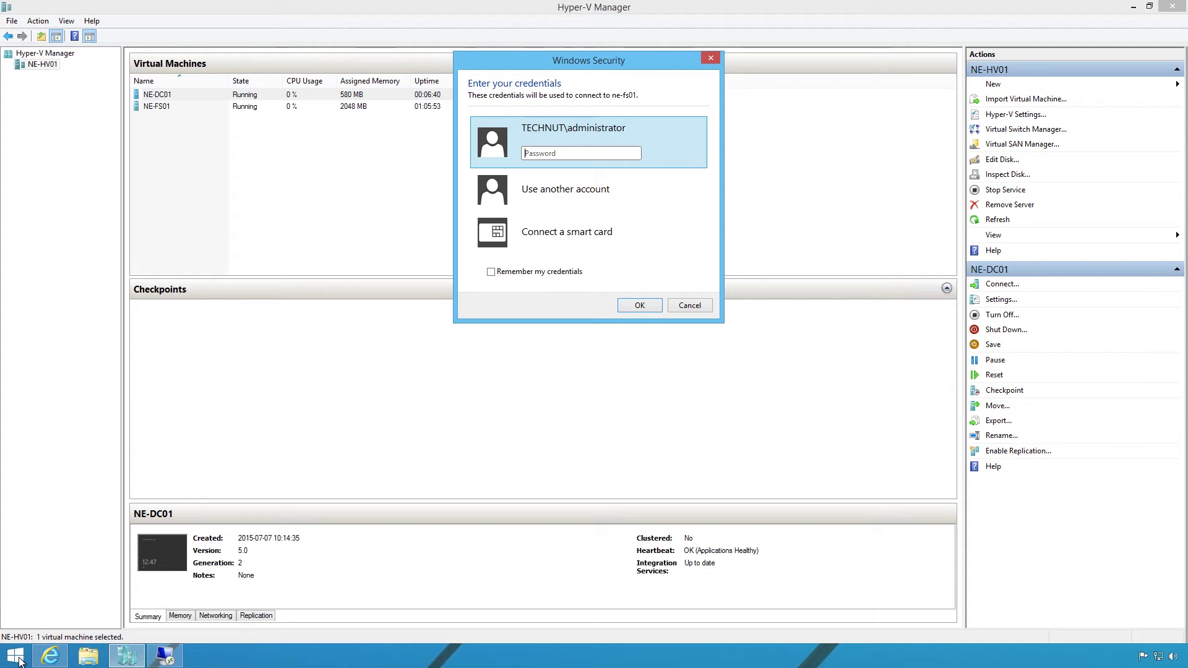
{"action": "type", "text": "••••••••"}
{"action": "key", "text": "Return"}
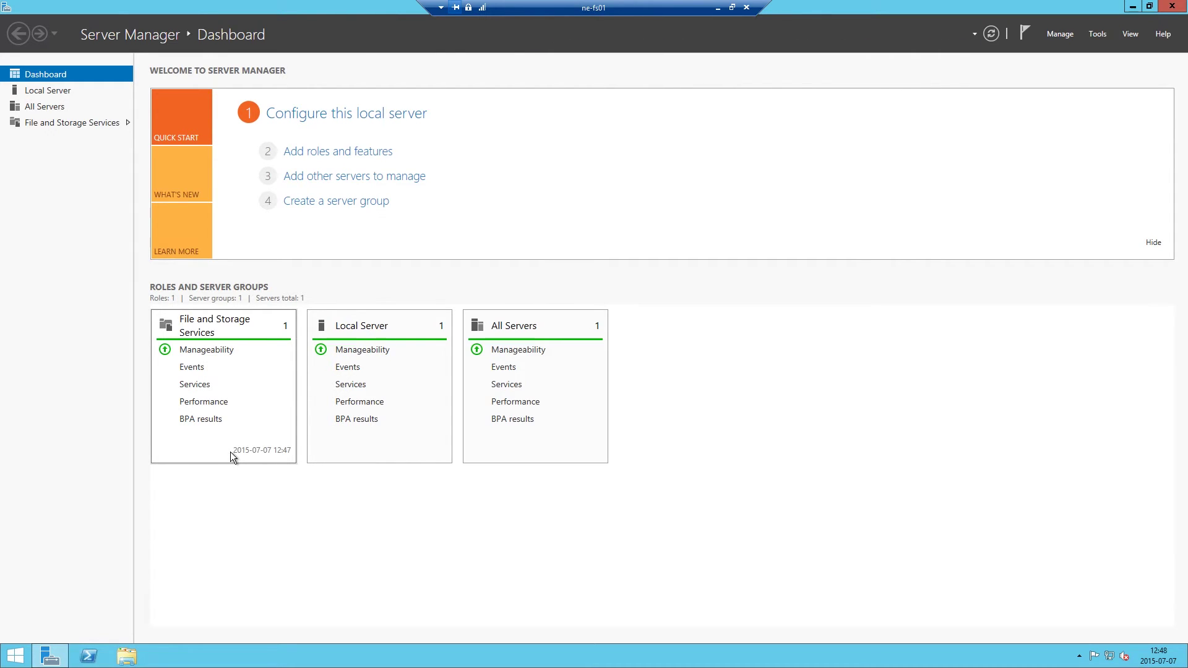
Start the Add Roles and Features wizard on ne-fs01 and advance to the Features page.
{"action": "left_click", "coordinate": [350, 158]}
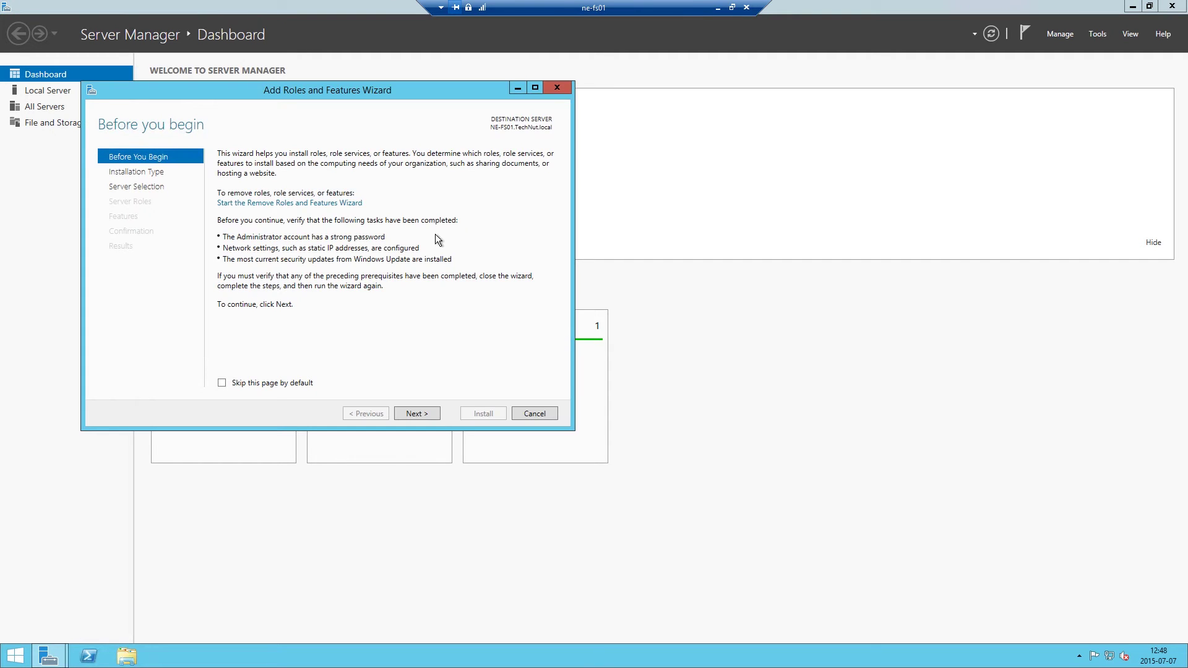
{"action": "left_click", "coordinate": [164, 172]}
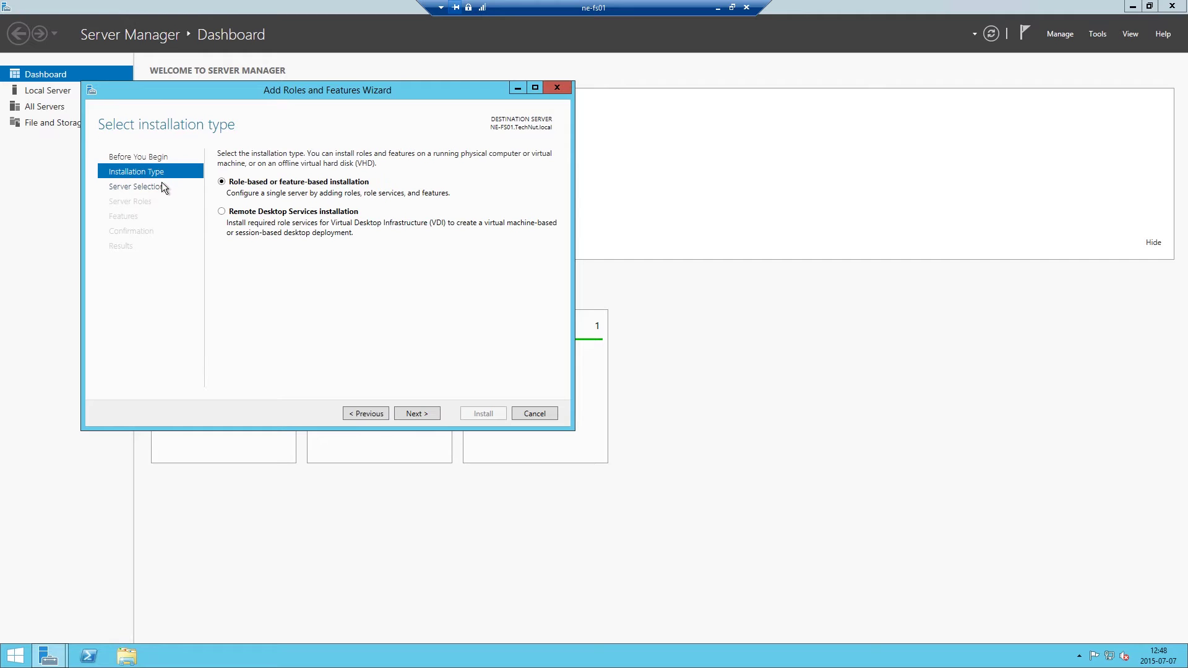
{"action": "left_click", "coordinate": [160, 187]}
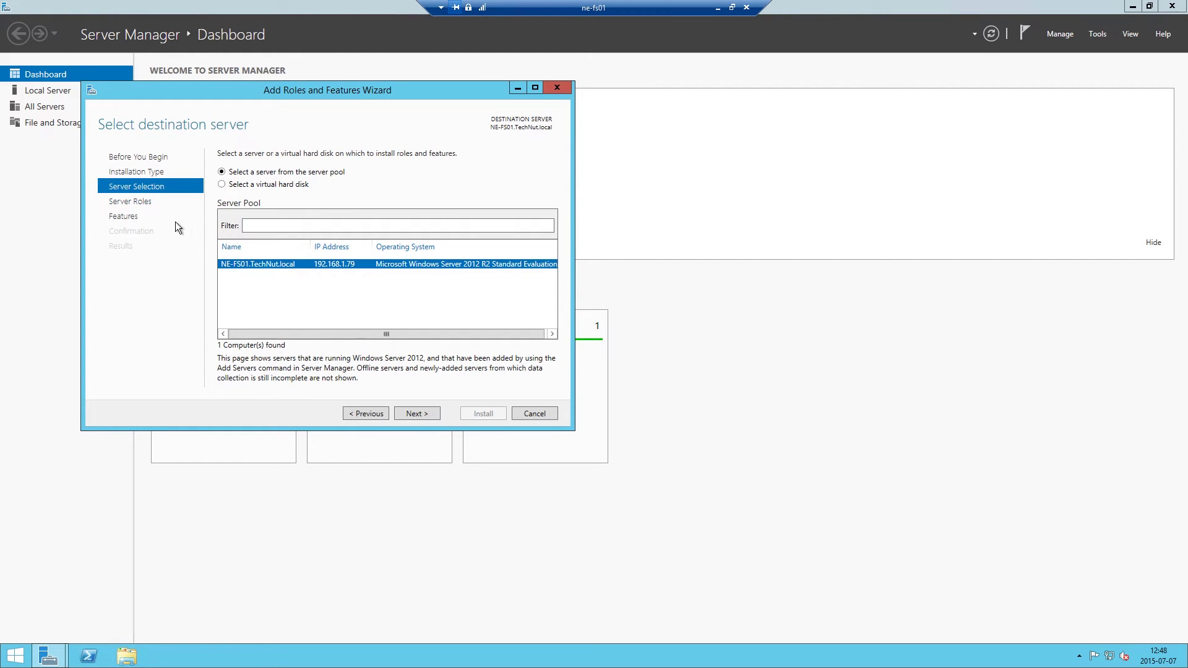
{"action": "left_click", "coordinate": [147, 206]}
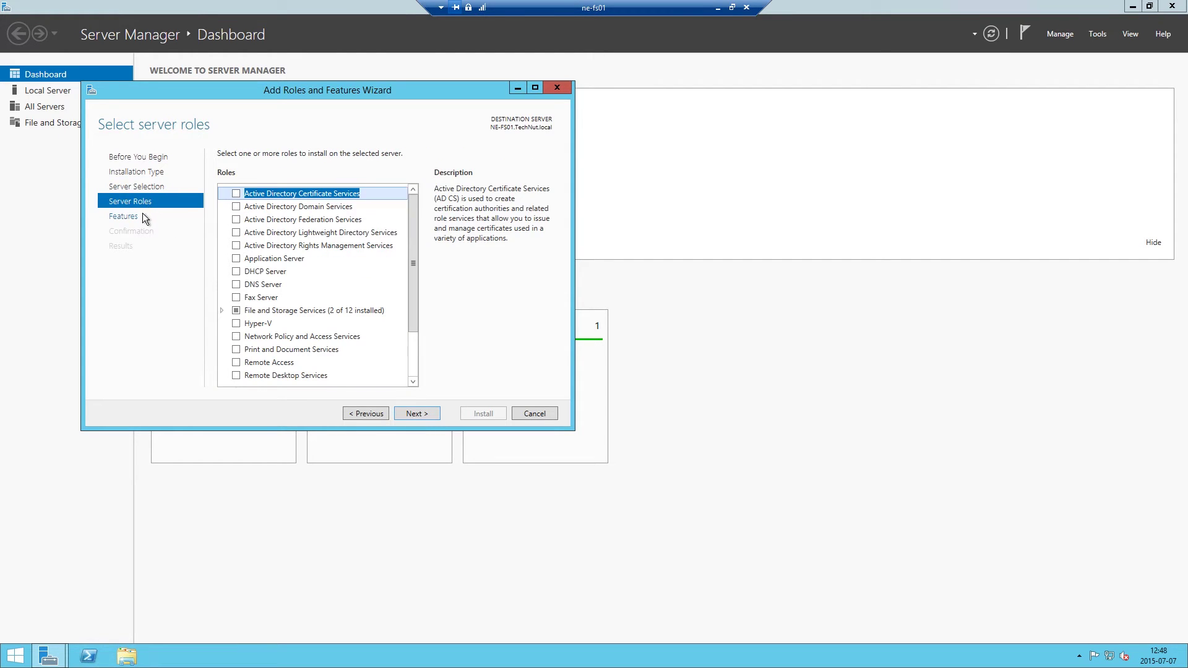
{"action": "left_click", "coordinate": [141, 218]}
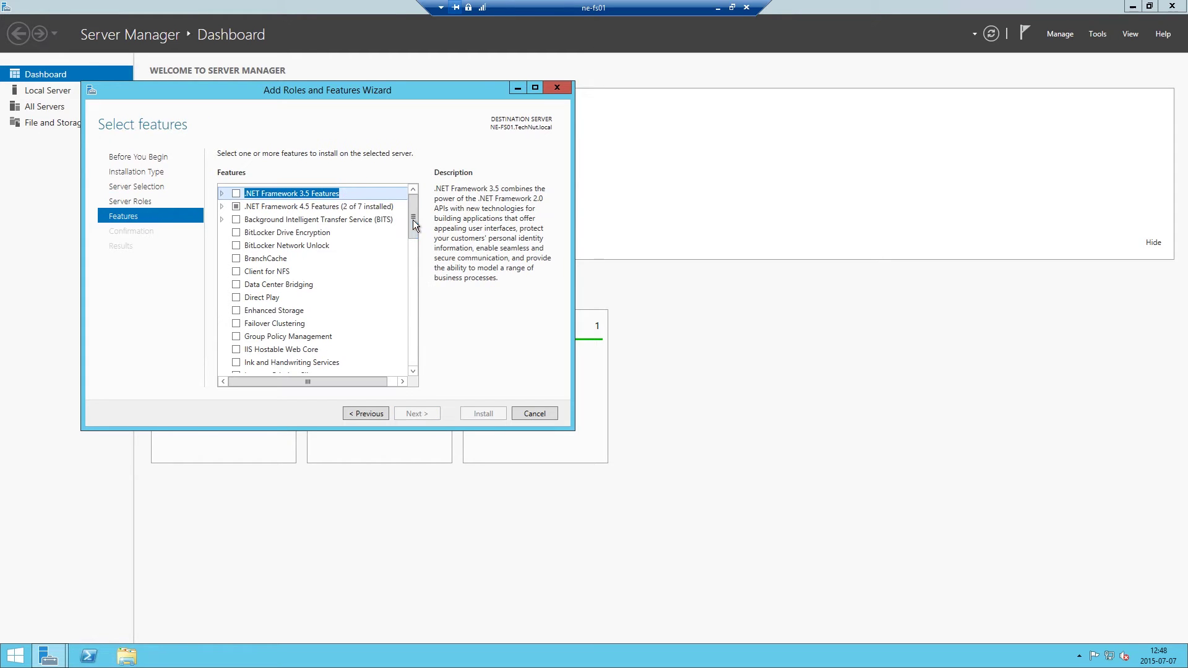
Select AD DS Tools and the Active Directory module for Windows PowerShell under RSAT, then install.
{"action": "left_click_drag", "start_coordinate": [414, 228], "coordinate": [410, 276]}
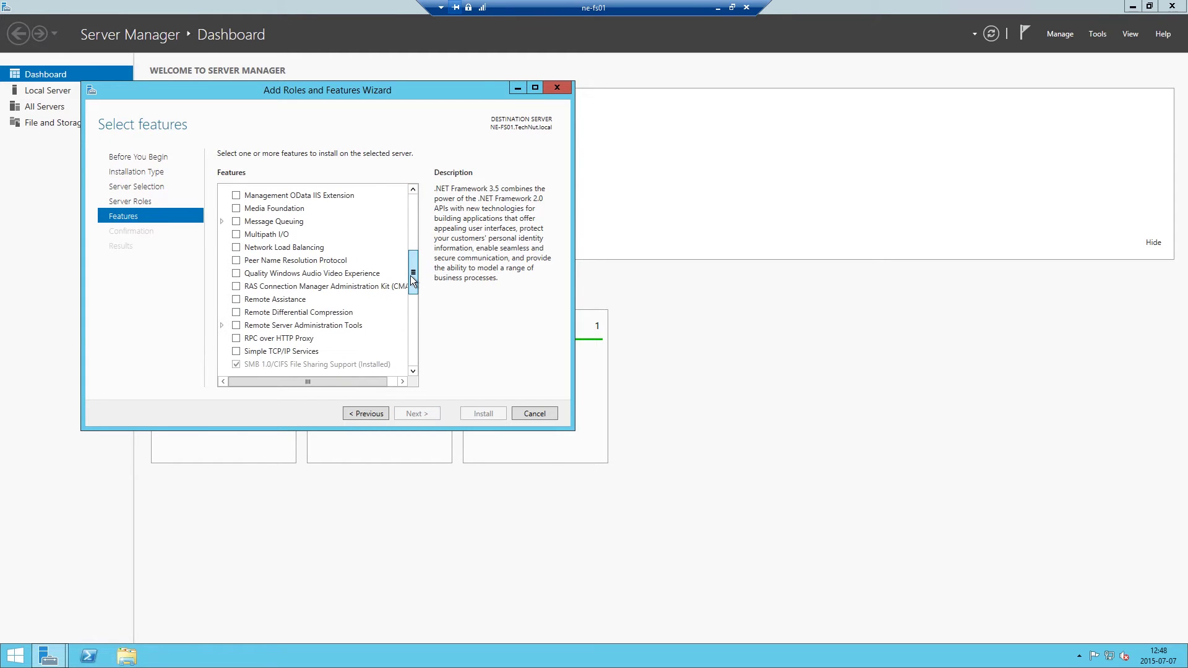
{"action": "left_click", "coordinate": [222, 323]}
{"action": "left_click_drag", "start_coordinate": [415, 269], "coordinate": [413, 294]}
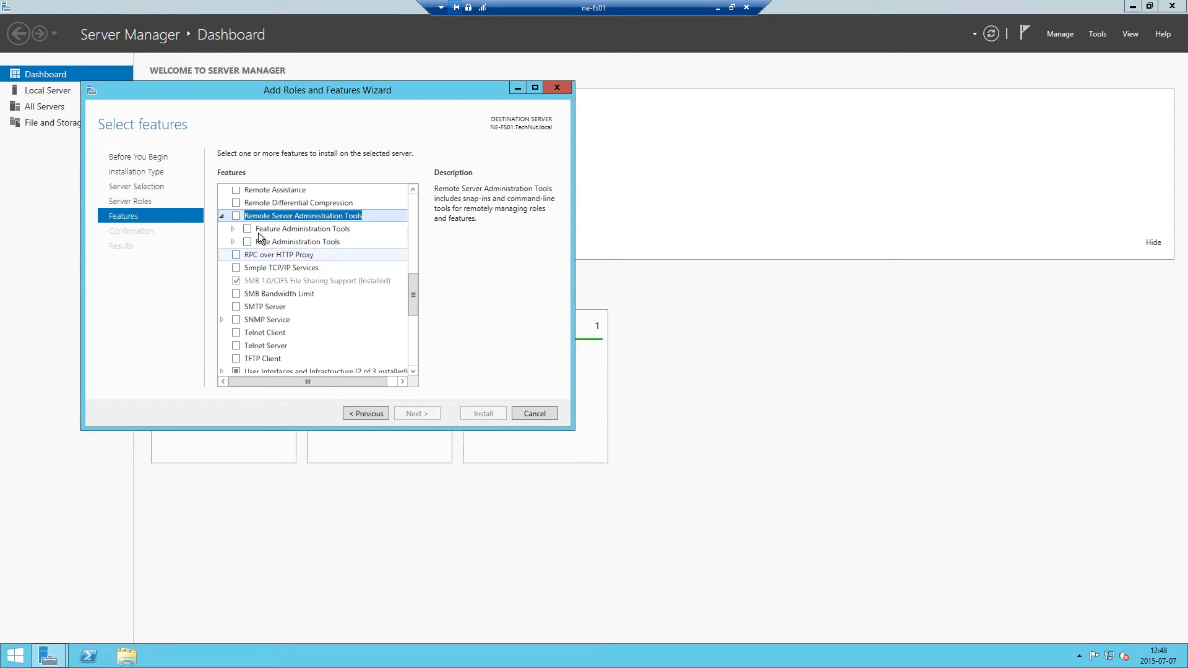
{"action": "left_click", "coordinate": [258, 231]}
{"action": "left_click", "coordinate": [235, 243]}
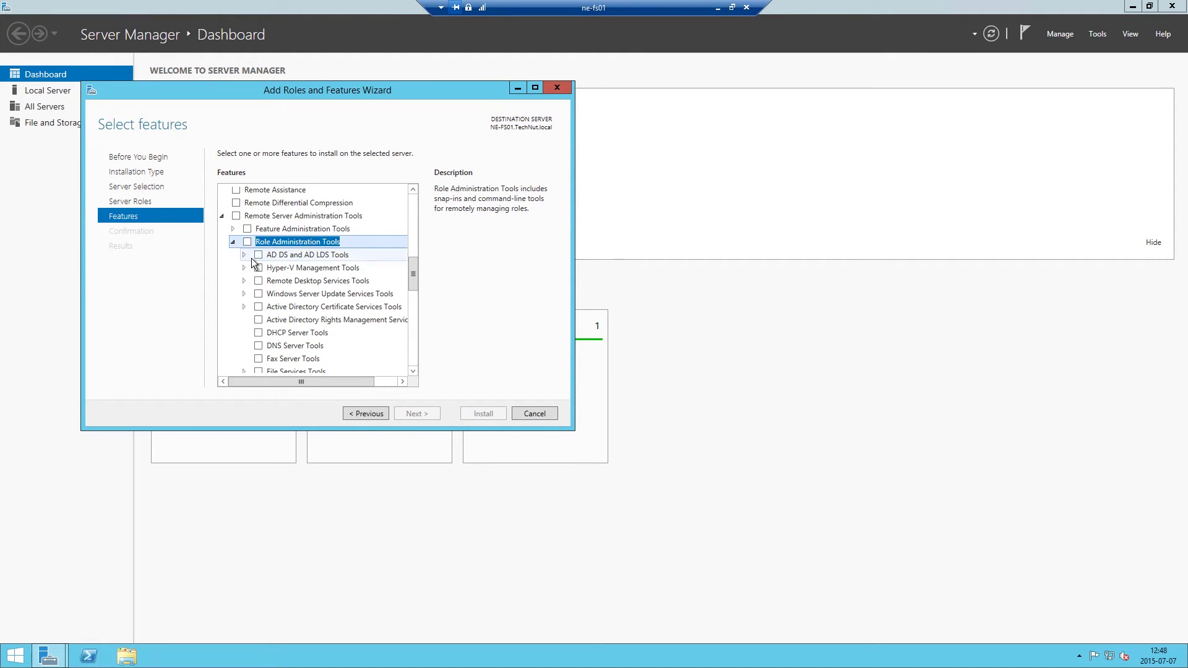
{"action": "left_click", "coordinate": [243, 255]}
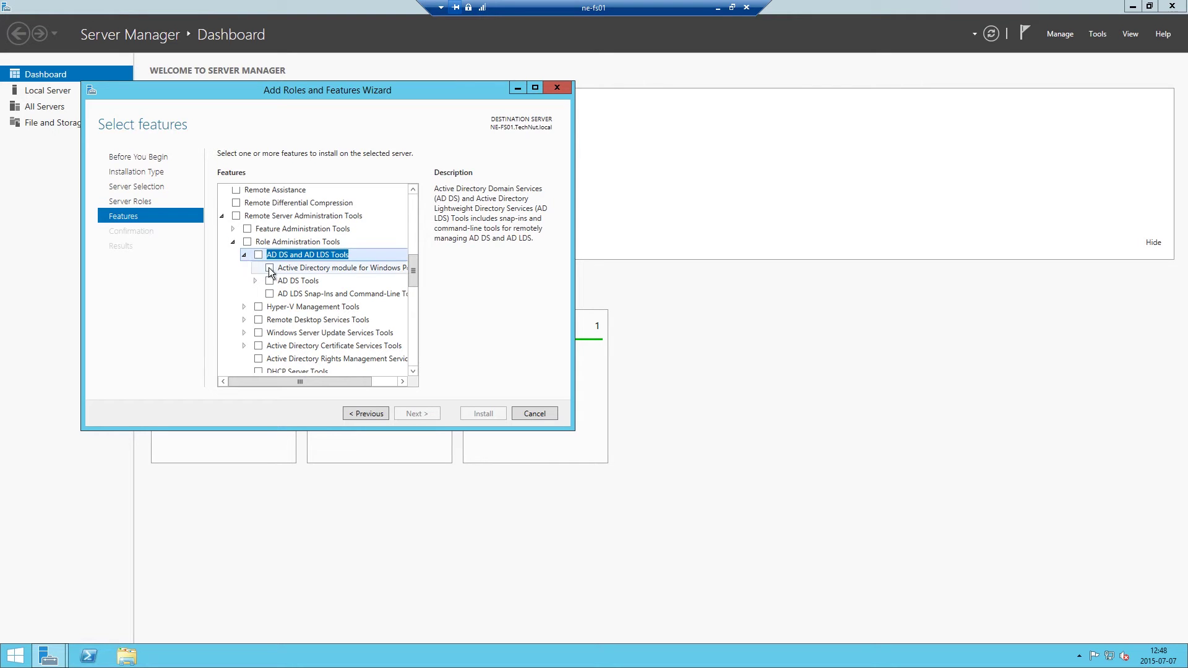
{"action": "left_click", "coordinate": [269, 268]}
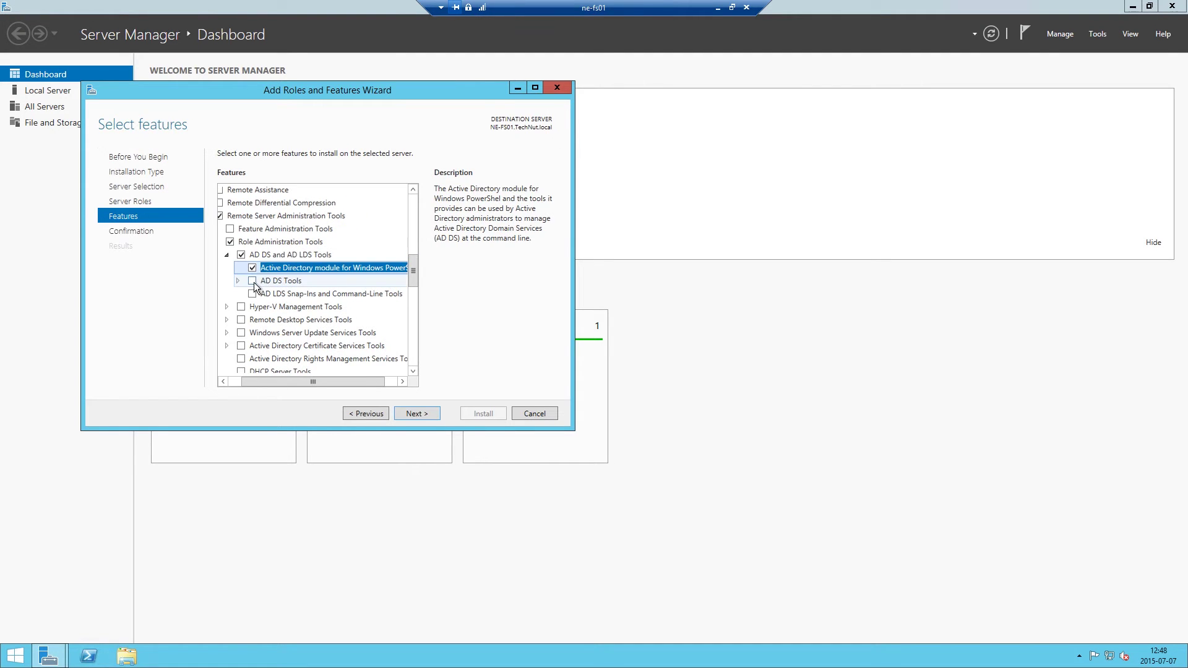
{"action": "left_click", "coordinate": [253, 281]}
{"action": "left_click", "coordinate": [434, 412]}
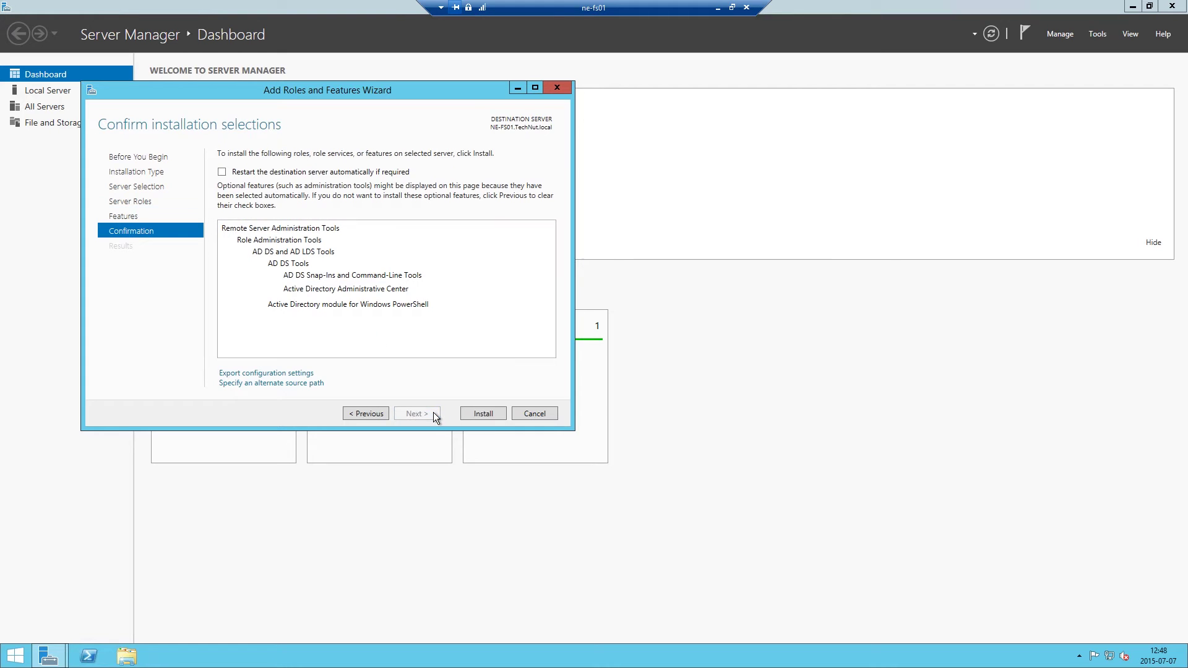
{"action": "left_click", "coordinate": [483, 413]}
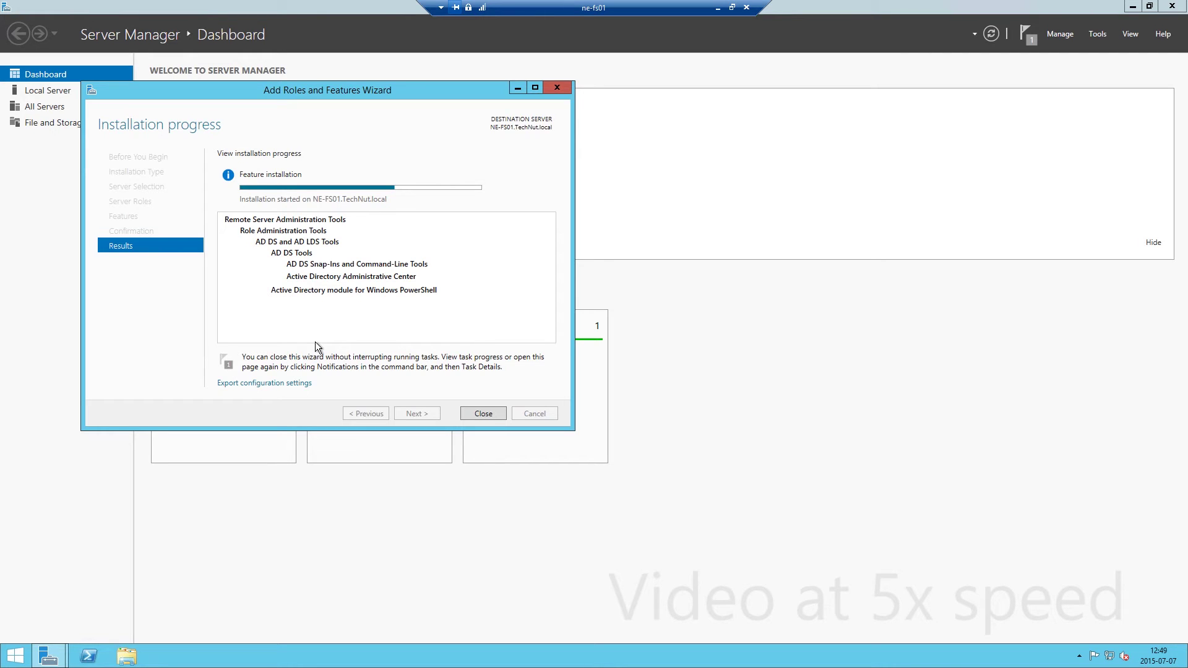
{"action": "left_click", "coordinate": [483, 414]}
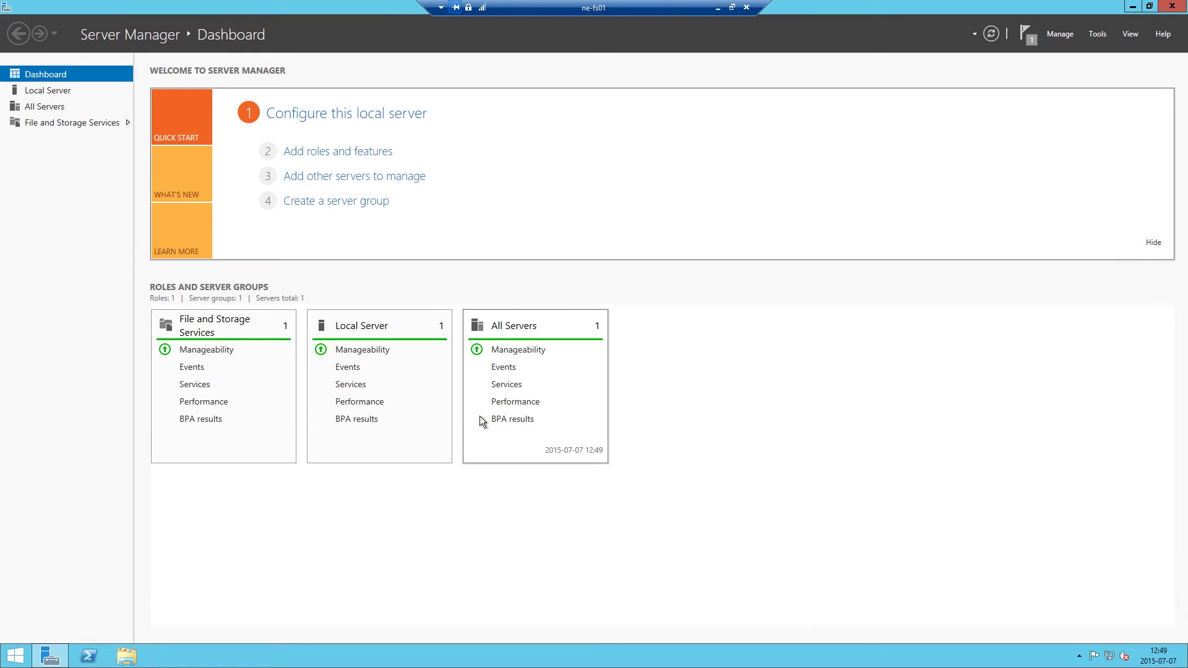
Find NE-DC01 and NE-HV01 in Active Directory and add both to All Servers.
{"action": "left_click", "coordinate": [63, 109]}
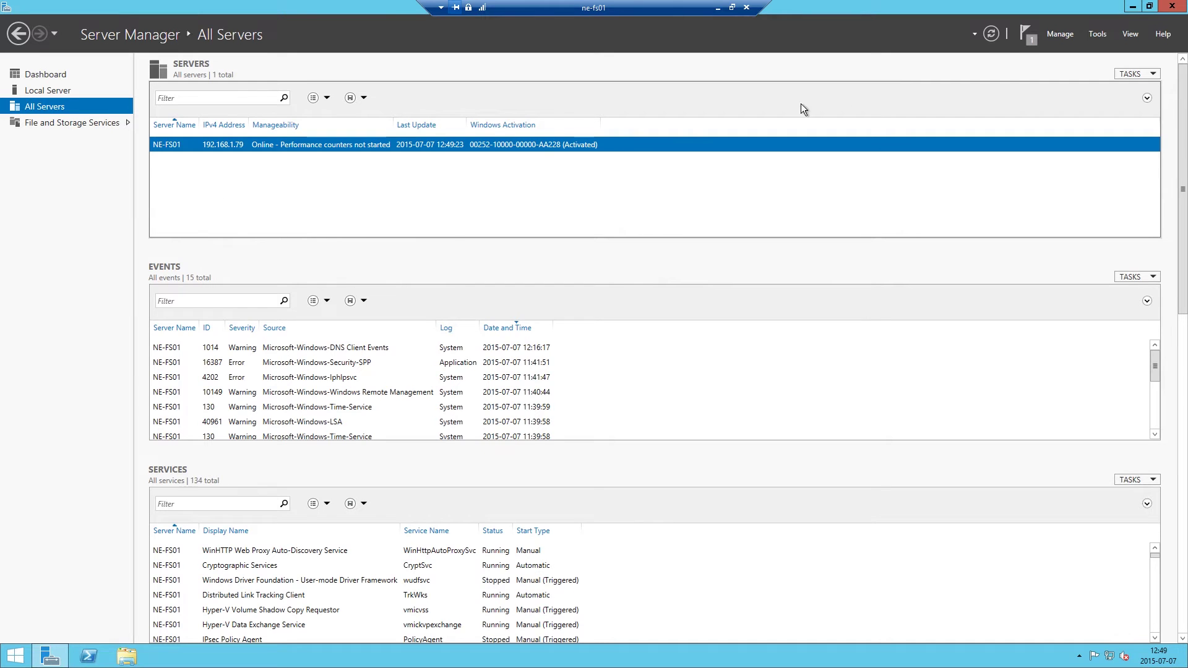
{"action": "left_click", "coordinate": [1067, 35]}
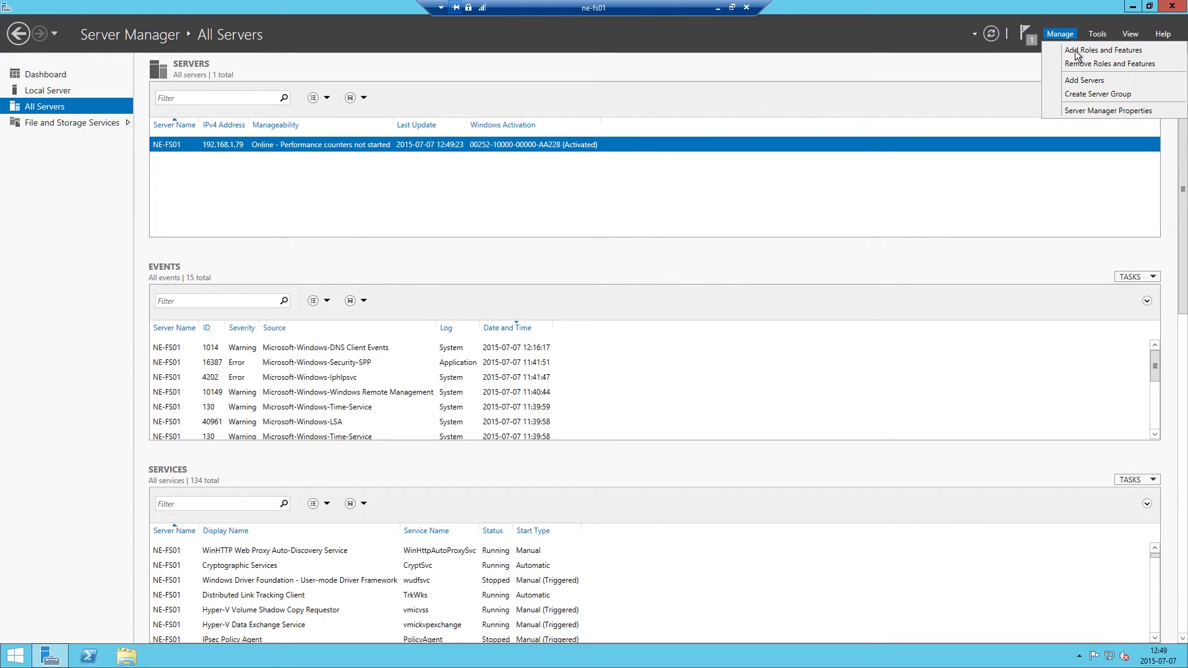
{"action": "left_click", "coordinate": [1084, 80]}
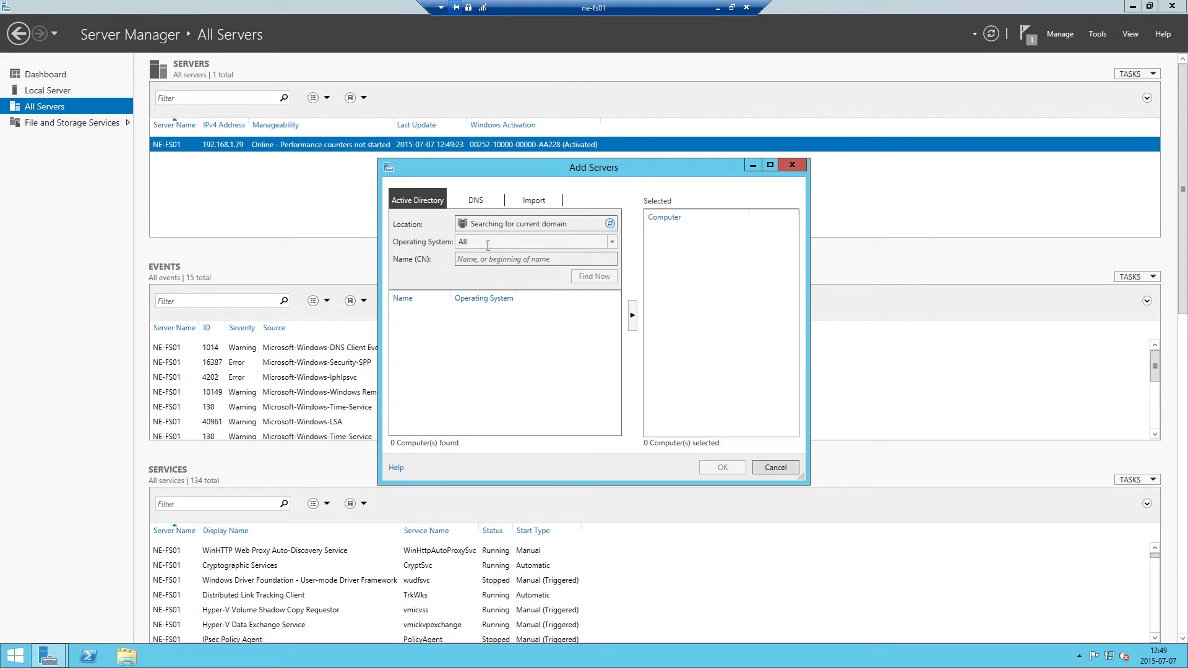
{"action": "left_click", "coordinate": [588, 277]}
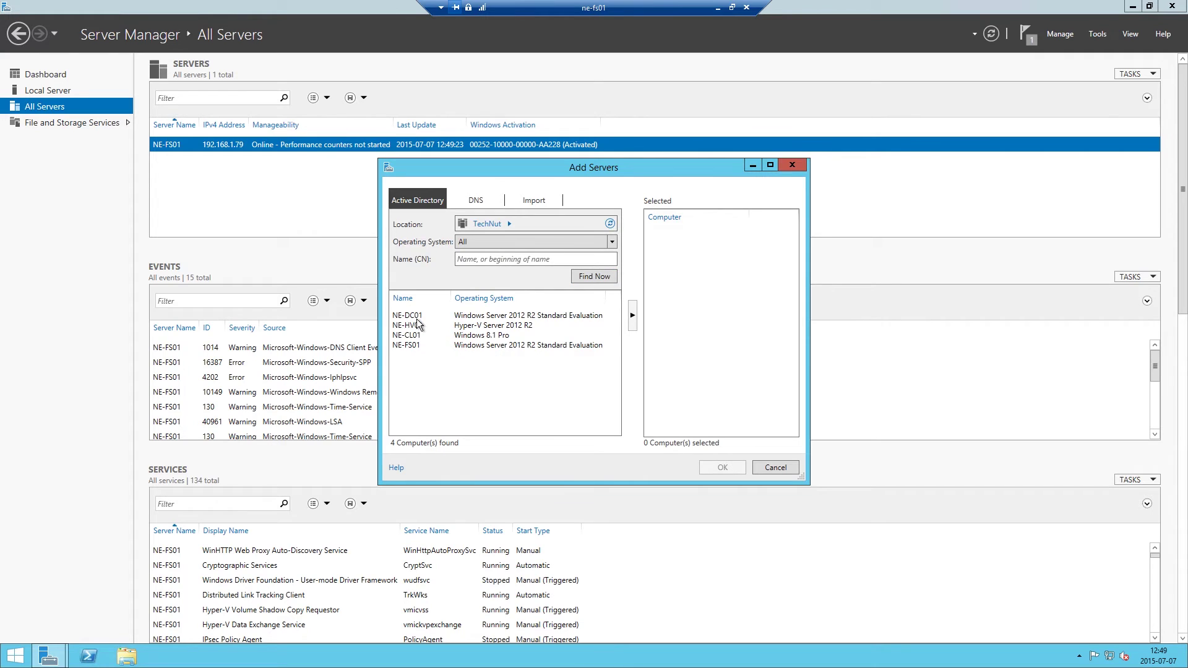
{"action": "left_click", "coordinate": [416, 316]}
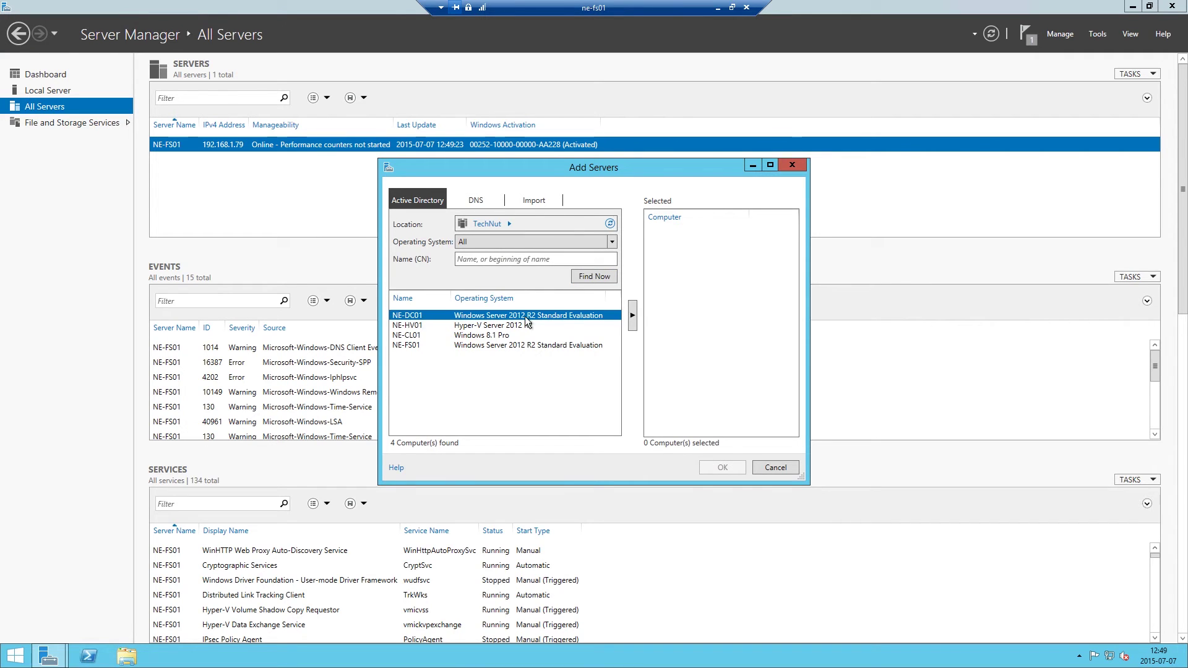
{"action": "left_click", "coordinate": [631, 316]}
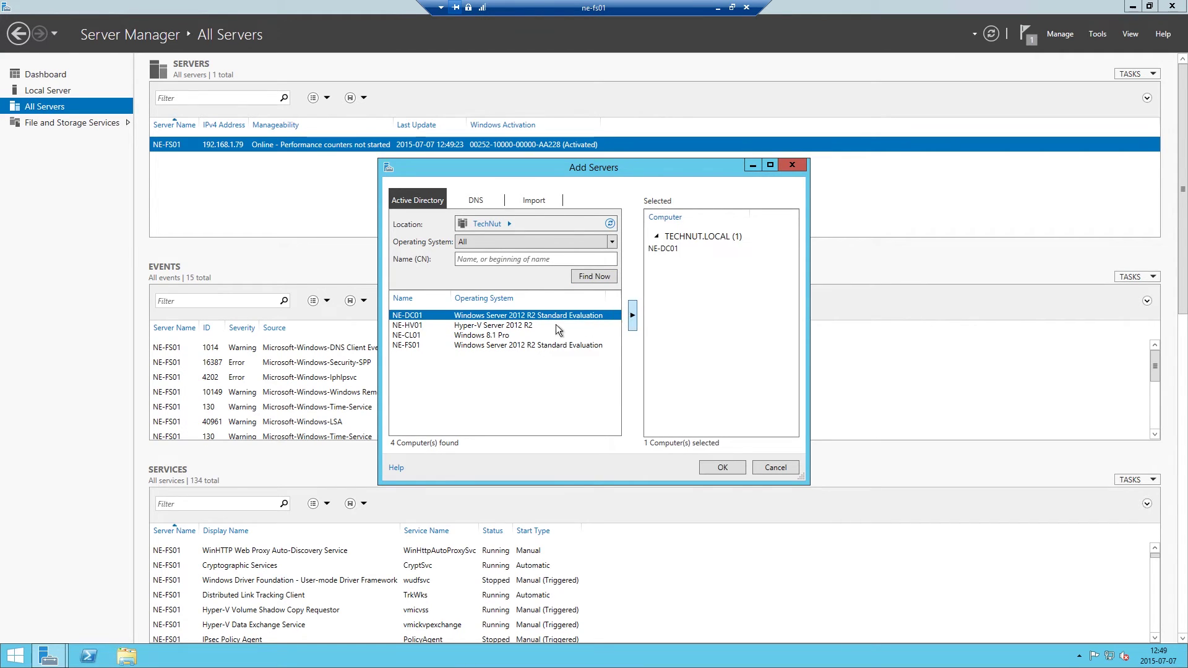
{"action": "left_click", "coordinate": [509, 326]}
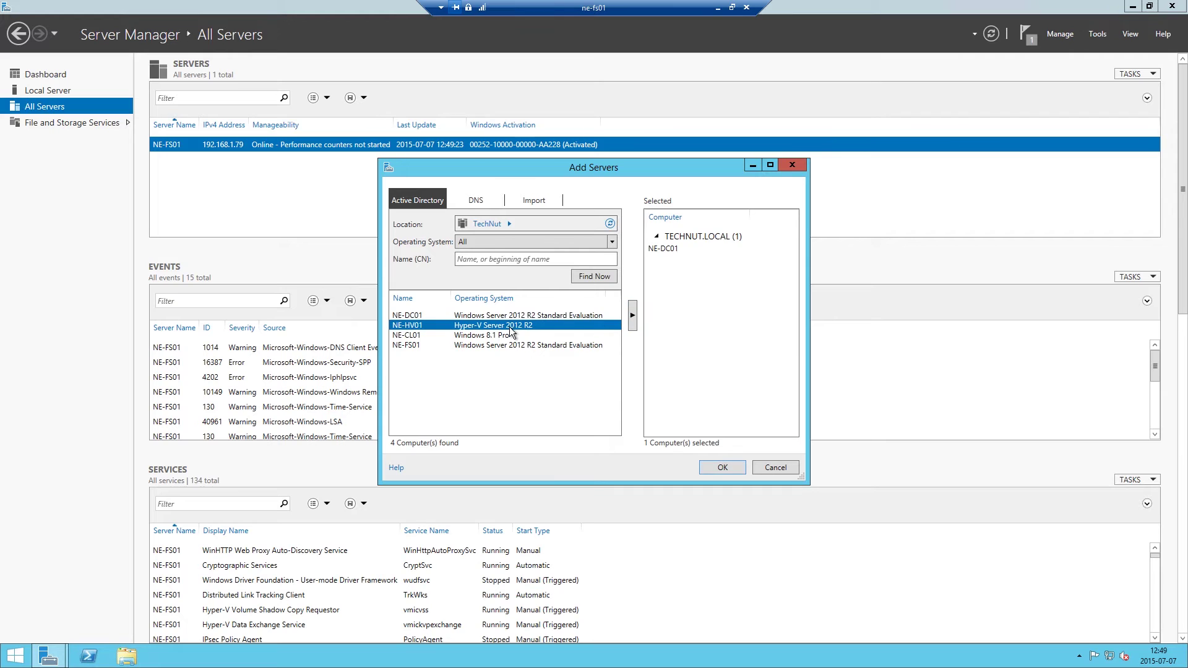
{"action": "left_click", "coordinate": [631, 318]}
{"action": "left_click", "coordinate": [721, 466]}
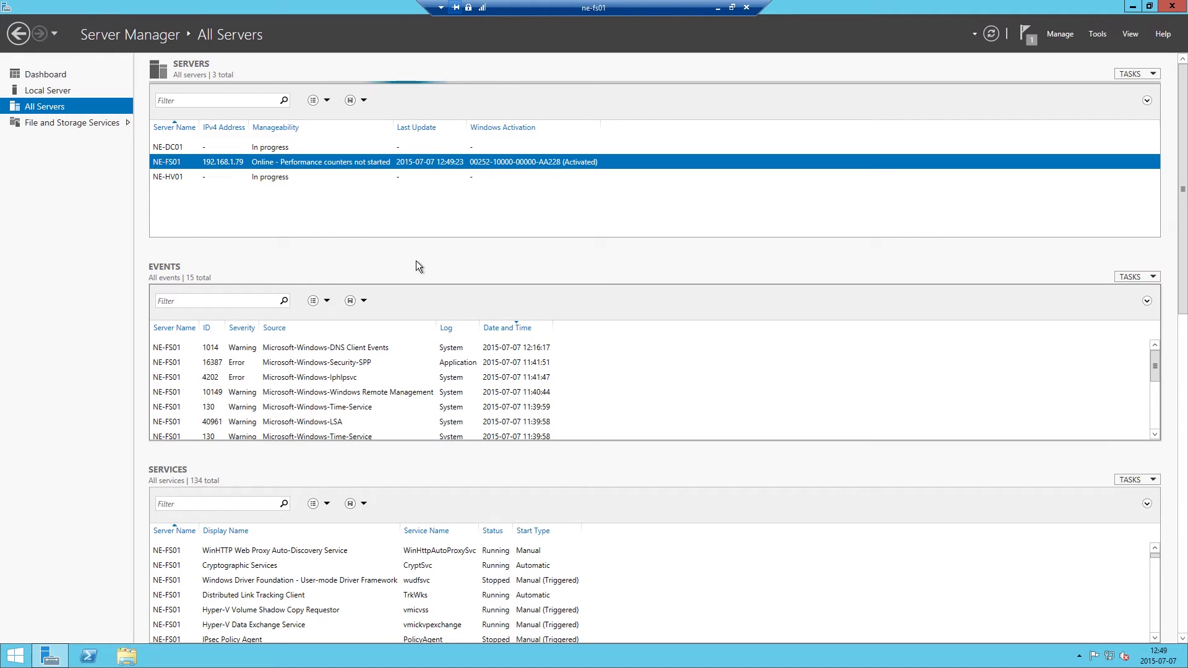
Open the Hyper-V server group and look over NE-HV01's context menu.
{"action": "left_click", "coordinate": [64, 138]}
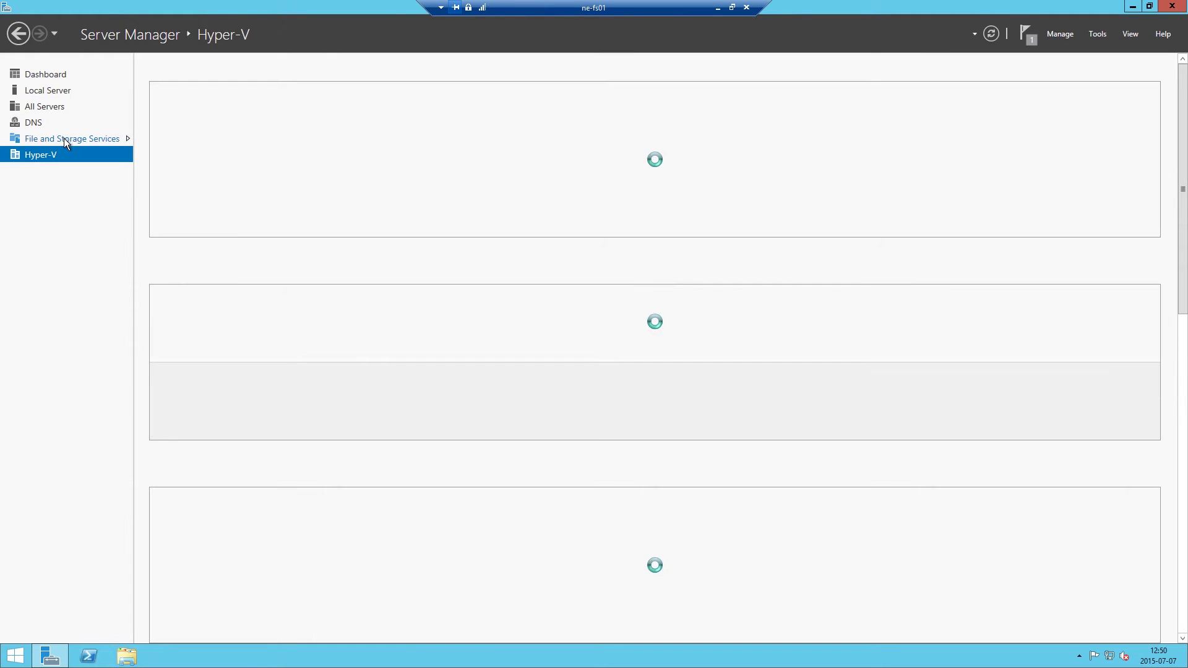
{"action": "right_click", "coordinate": [209, 151]}
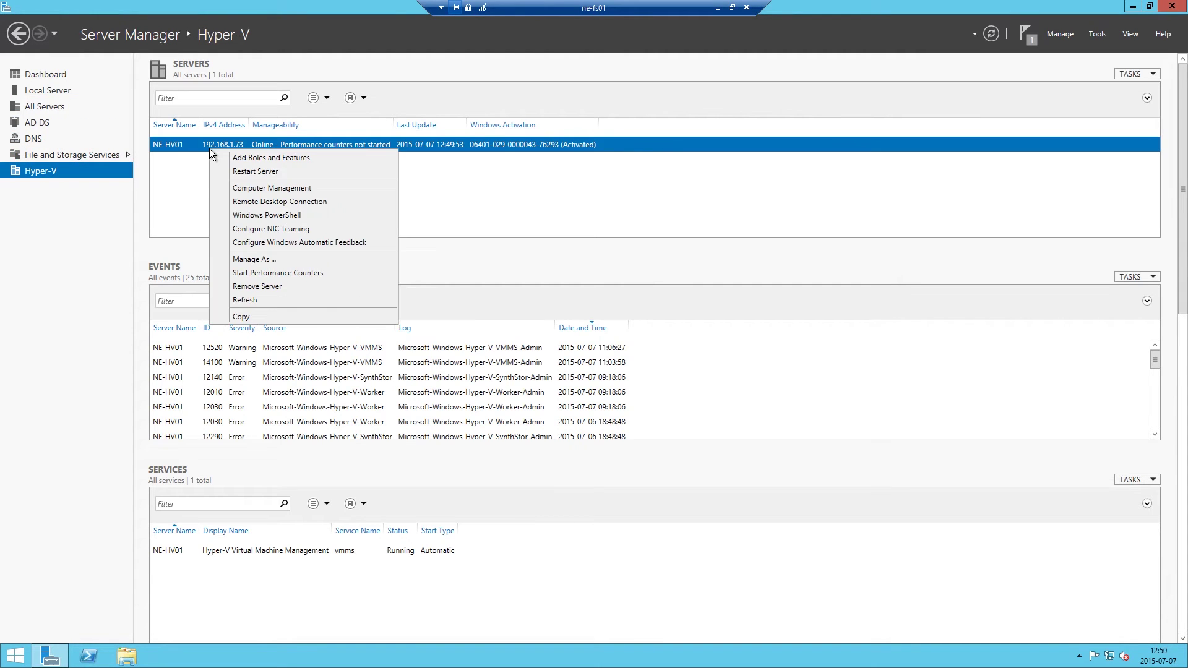
{"action": "left_click", "coordinate": [189, 161]}
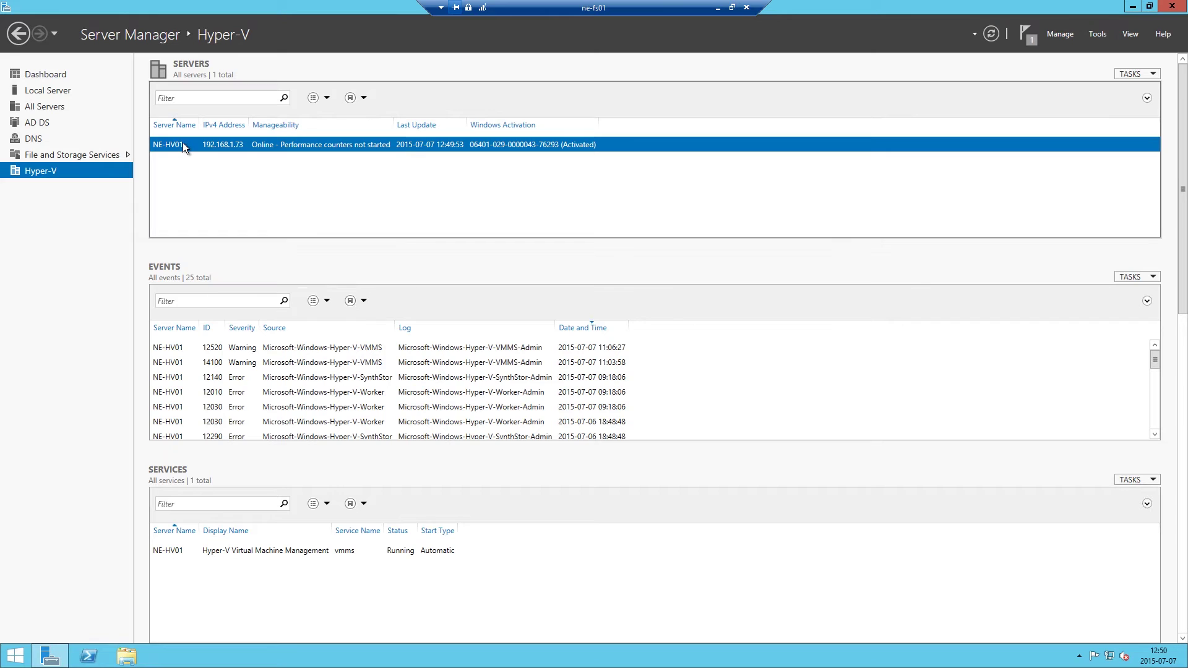
{"action": "right_click", "coordinate": [184, 144]}
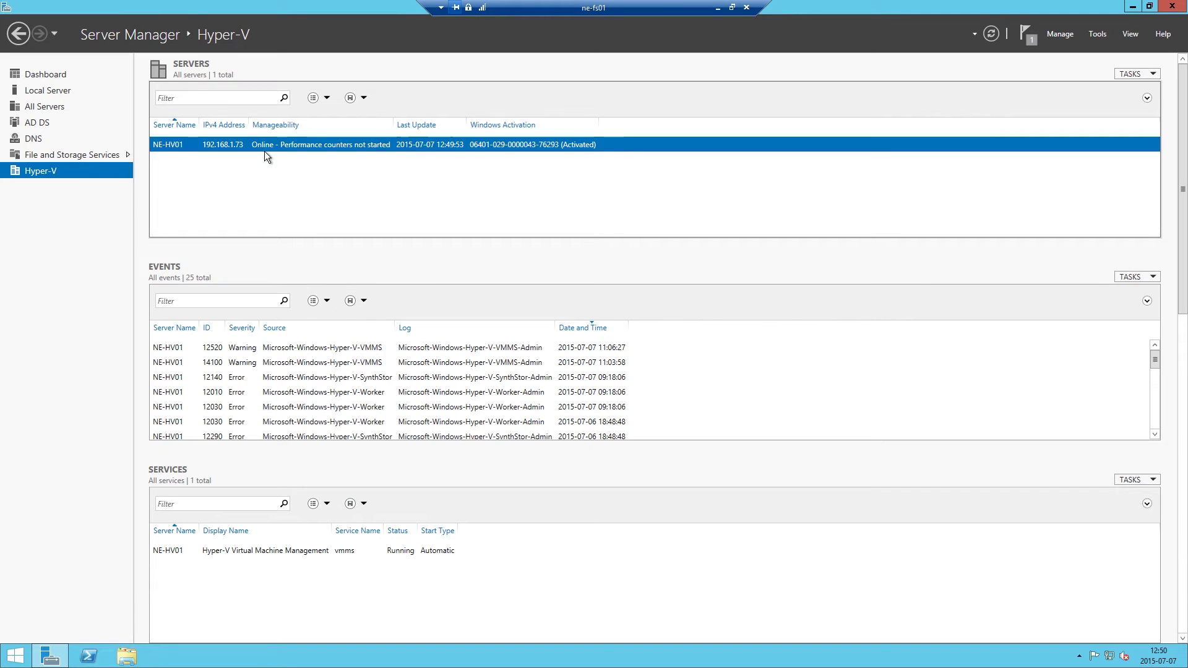
{"action": "left_click", "coordinate": [539, 214]}
Start the Add Roles and Features wizard with NE-FS01 as the destination server.
{"action": "left_click", "coordinate": [1056, 36]}
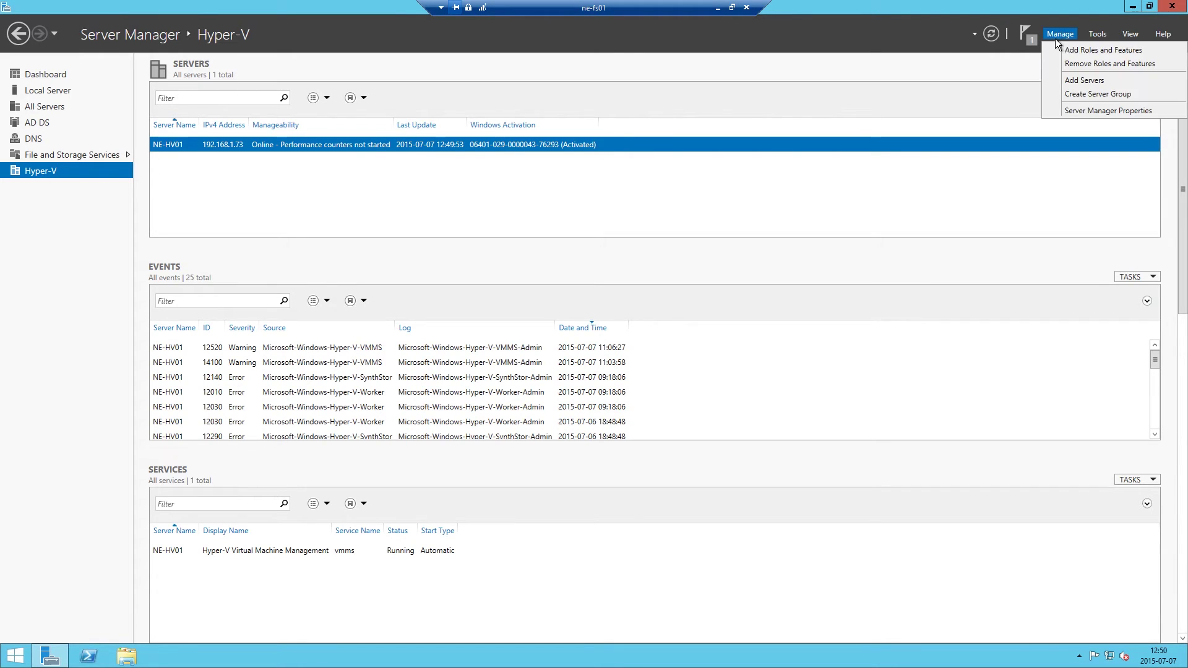
{"action": "left_click", "coordinate": [1103, 49]}
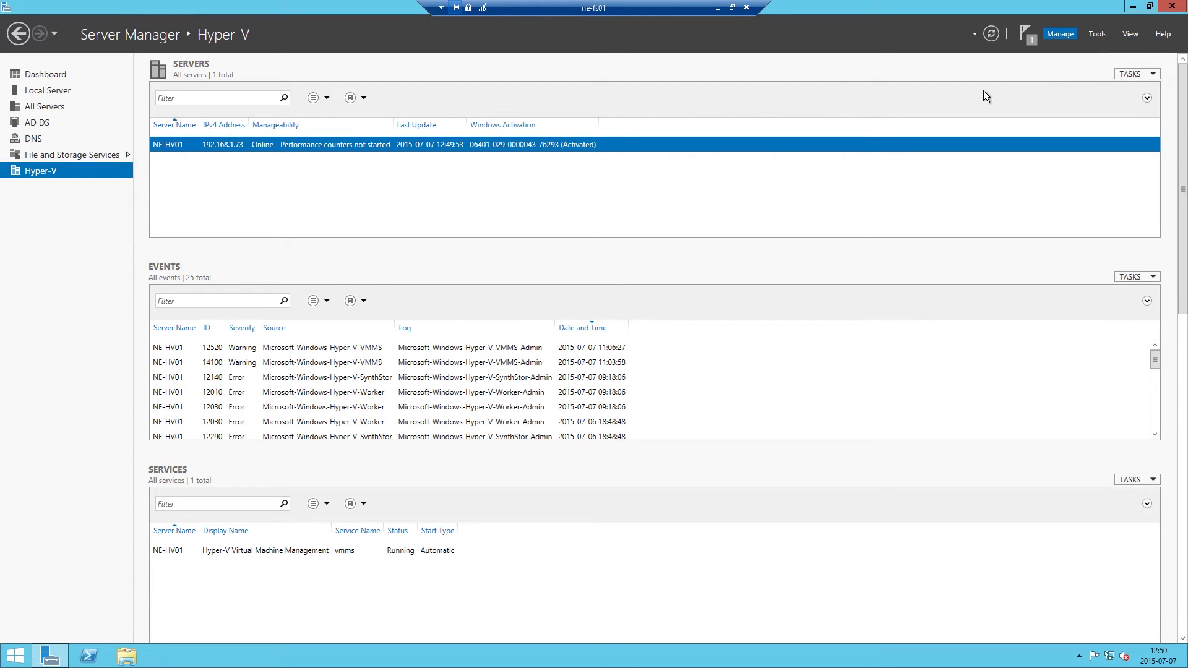
{"action": "left_click", "coordinate": [202, 236]}
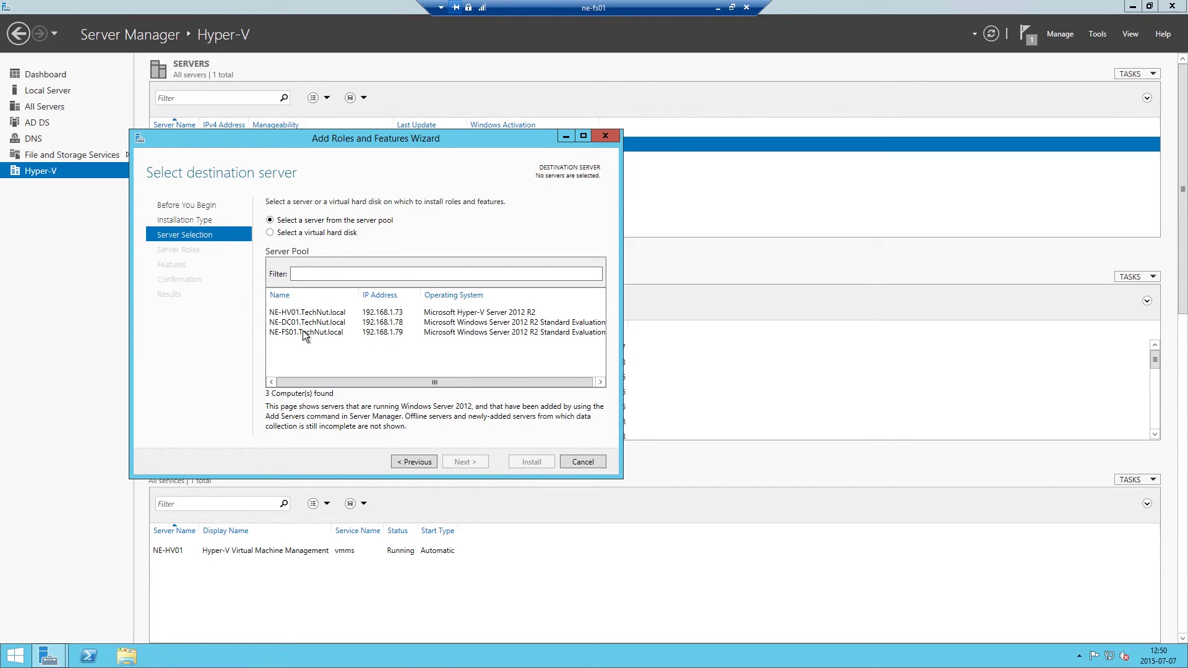
{"action": "left_click", "coordinate": [303, 331]}
{"action": "left_click", "coordinate": [171, 264]}
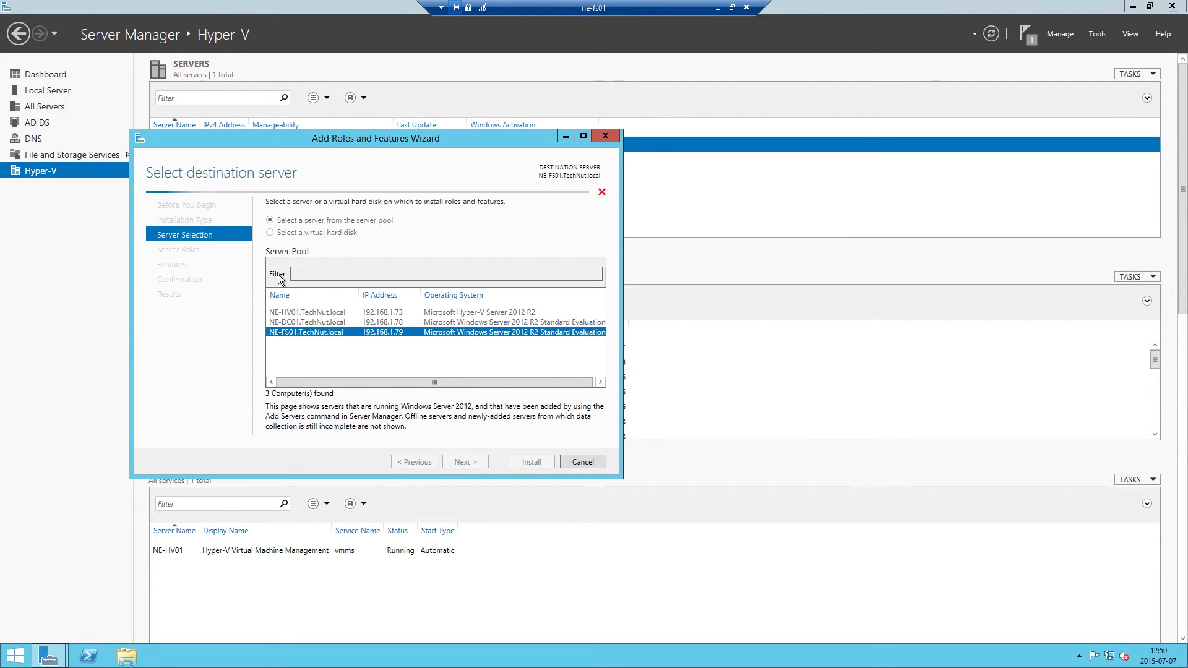
Tick Hyper-V Management Tools under RSAT Role Administration Tools and install them.
{"action": "left_click_drag", "start_coordinate": [461, 282], "coordinate": [459, 350]}
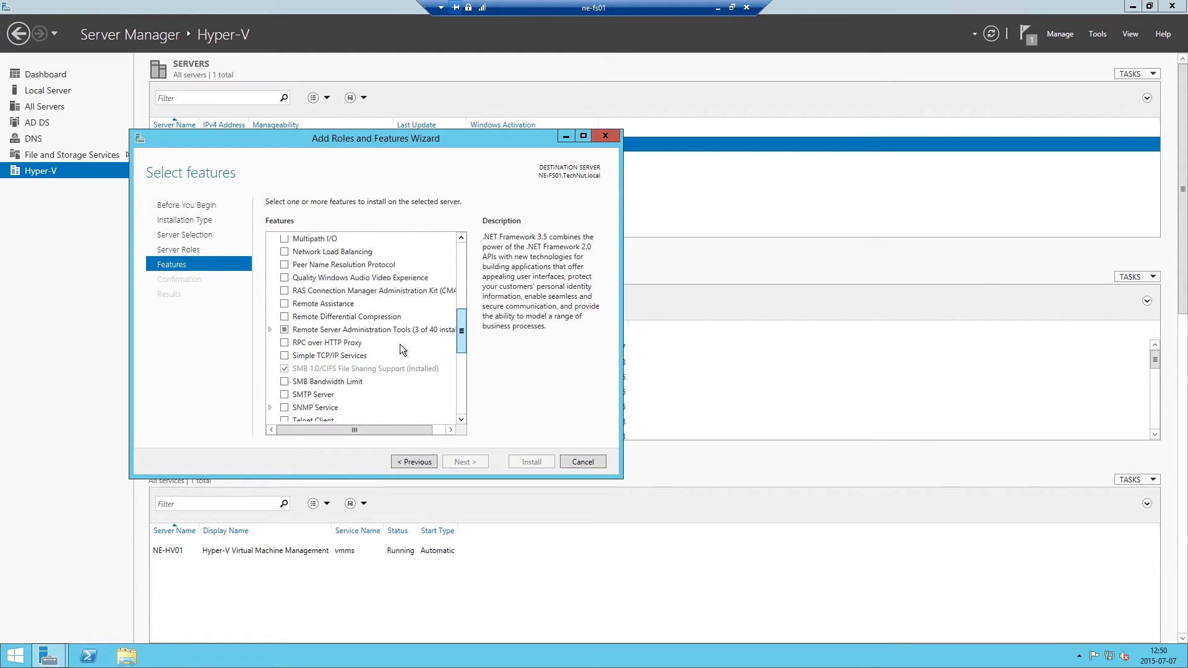
{"action": "left_click", "coordinate": [269, 329]}
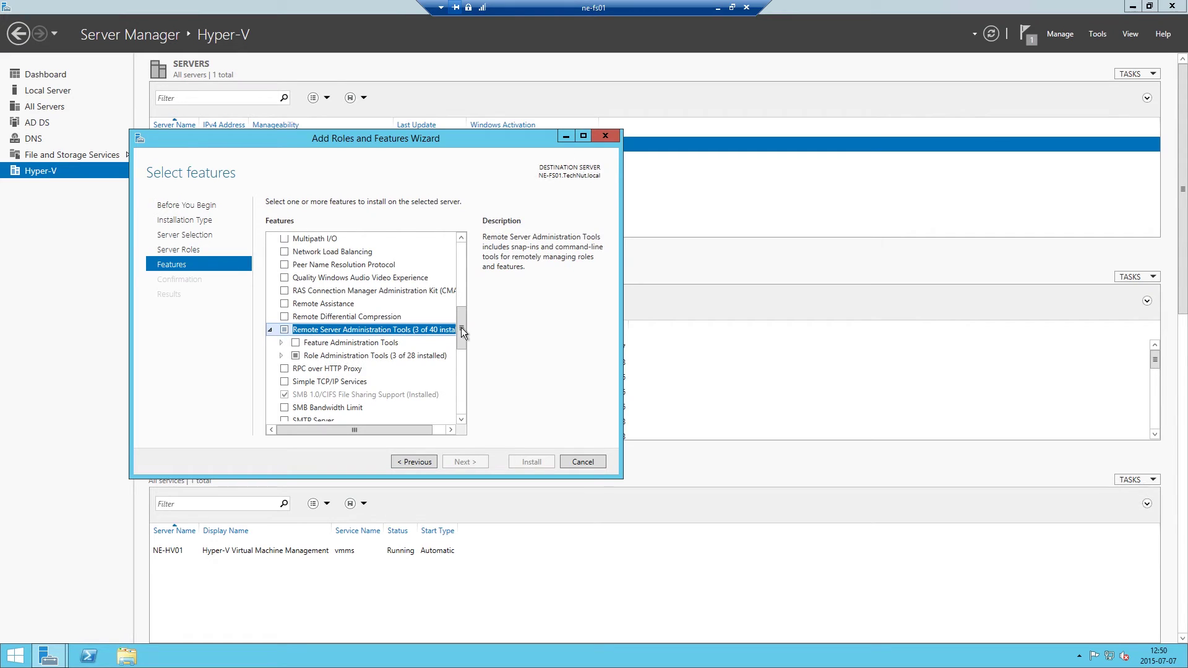
{"action": "left_click", "coordinate": [280, 355]}
{"action": "scroll", "coordinate": [462, 324], "scroll_direction": "down", "scroll_amount": 3}
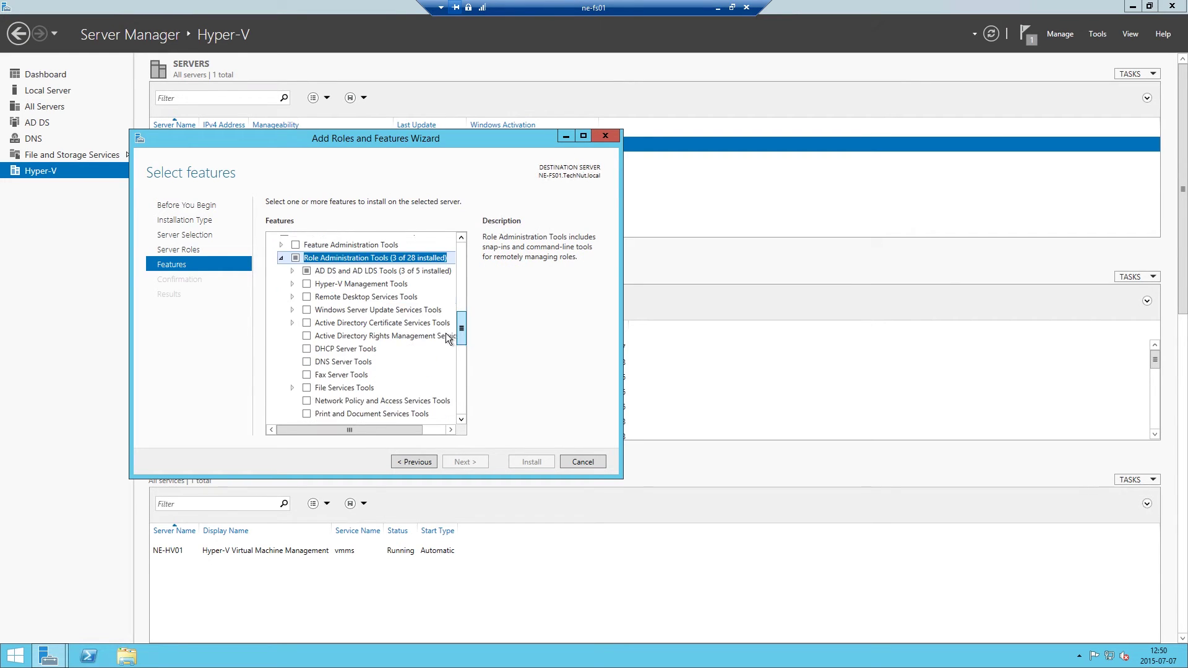
{"action": "left_click", "coordinate": [307, 260]}
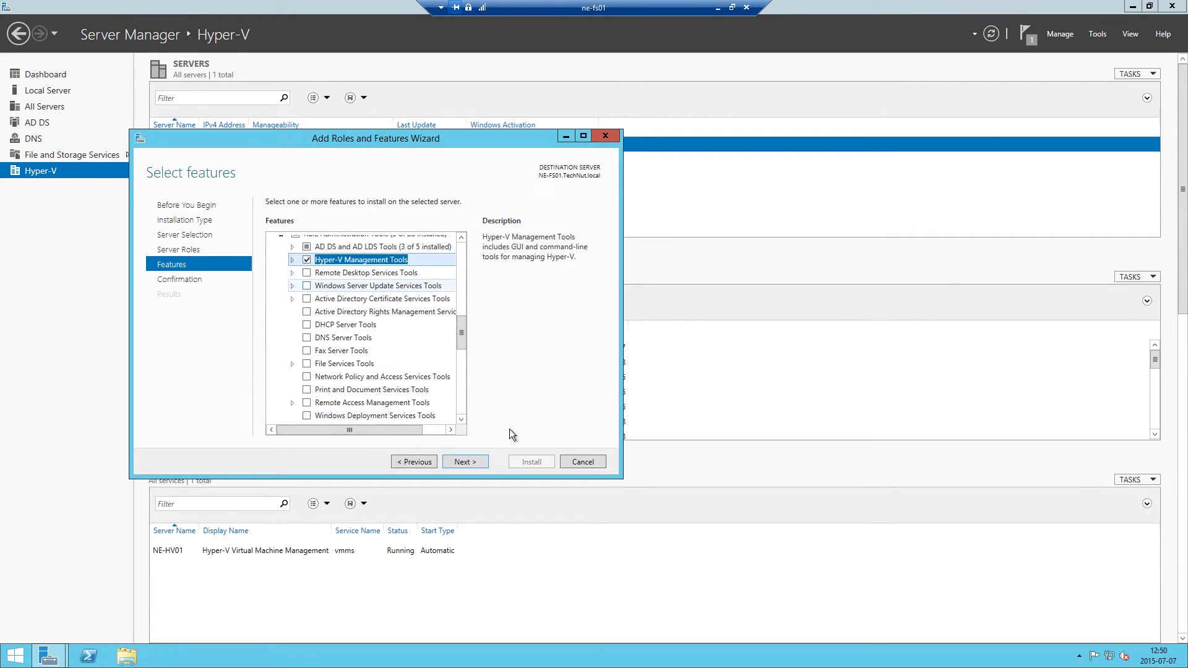
{"action": "left_click", "coordinate": [470, 462]}
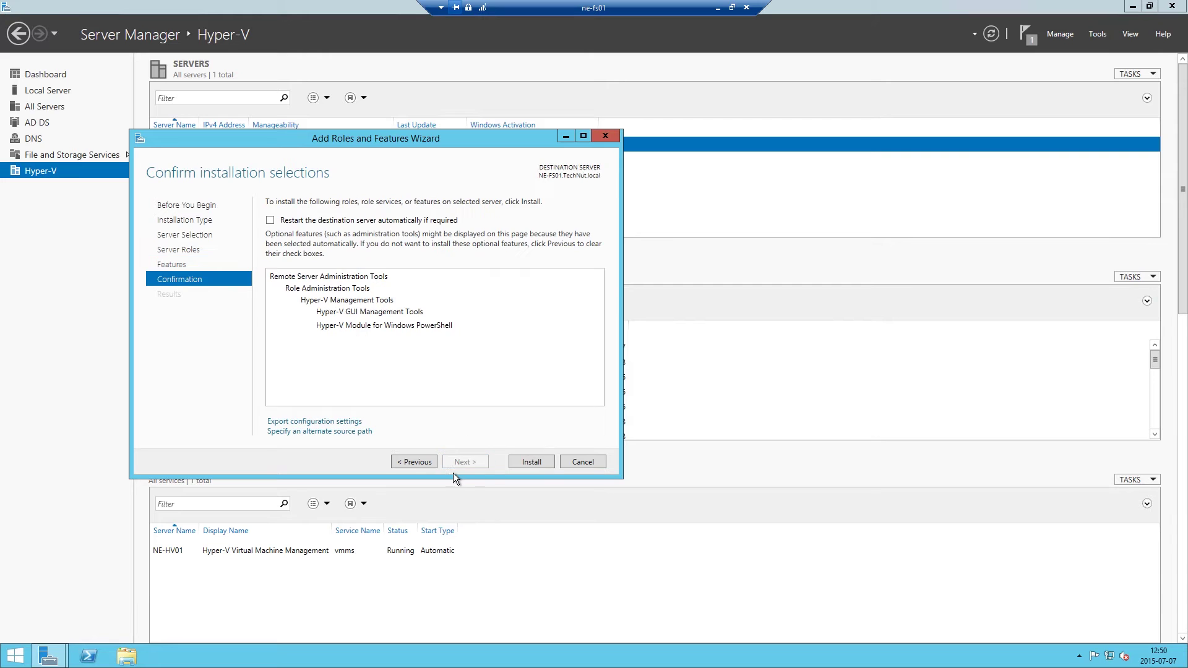
{"action": "left_click", "coordinate": [536, 463]}
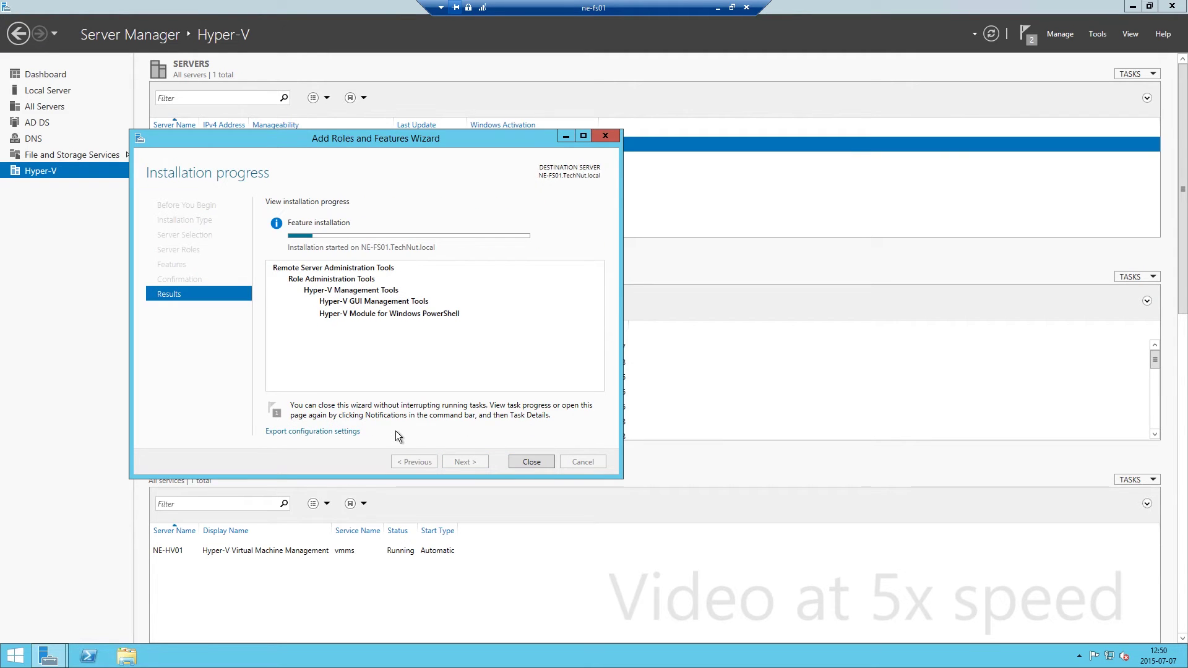
{"action": "left_click", "coordinate": [536, 462]}
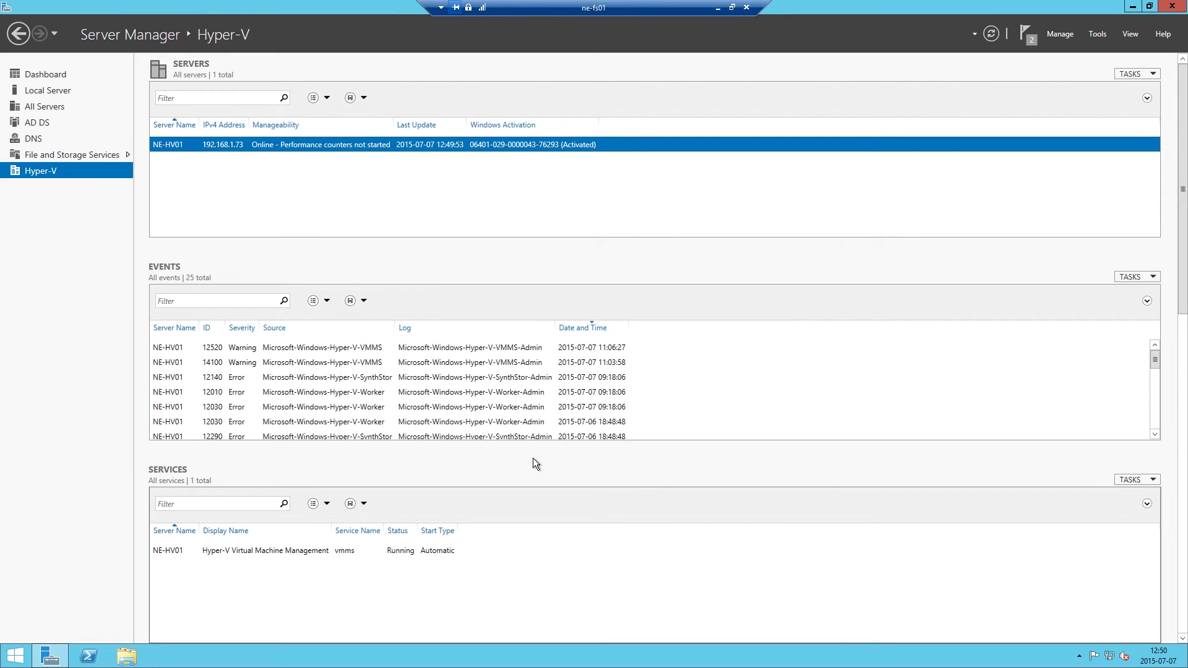
{"action": "right_click", "coordinate": [231, 143]}
{"action": "left_click", "coordinate": [304, 251]}
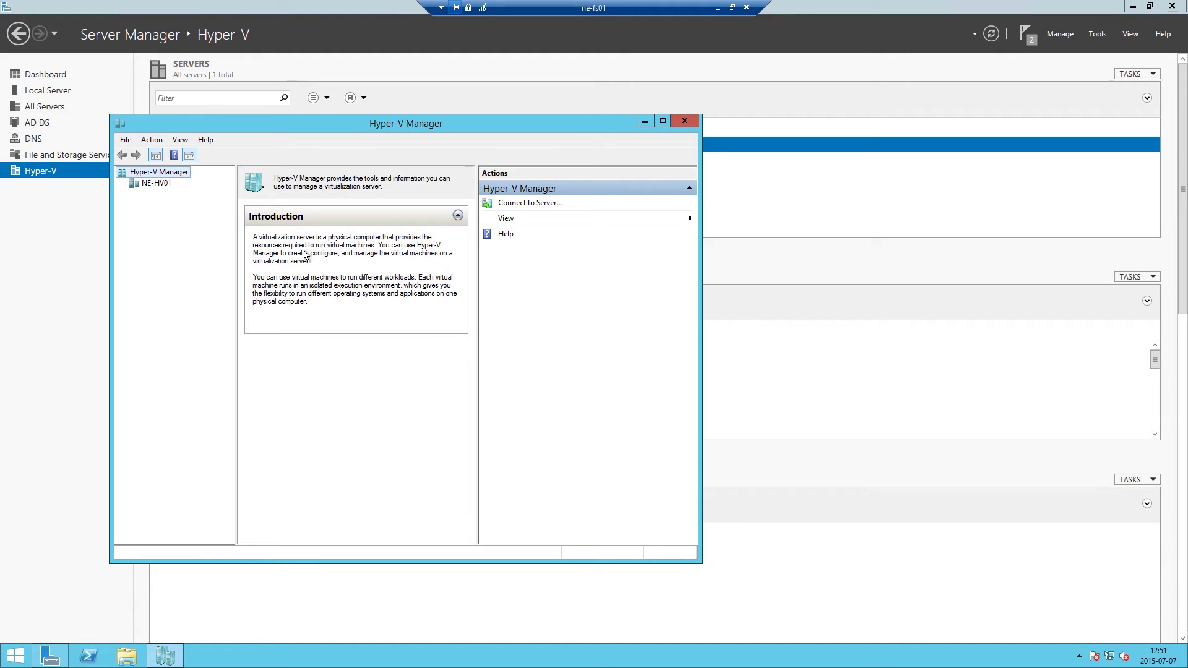
{"action": "left_click", "coordinate": [158, 186]}
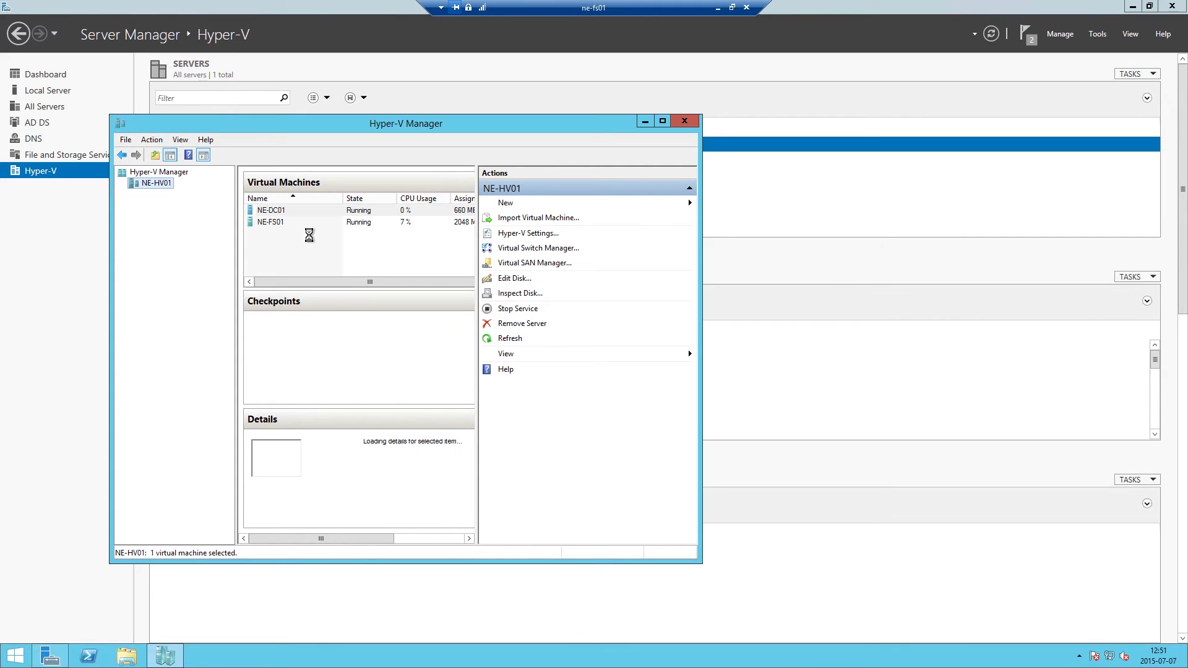
{"action": "left_click", "coordinate": [683, 122]}
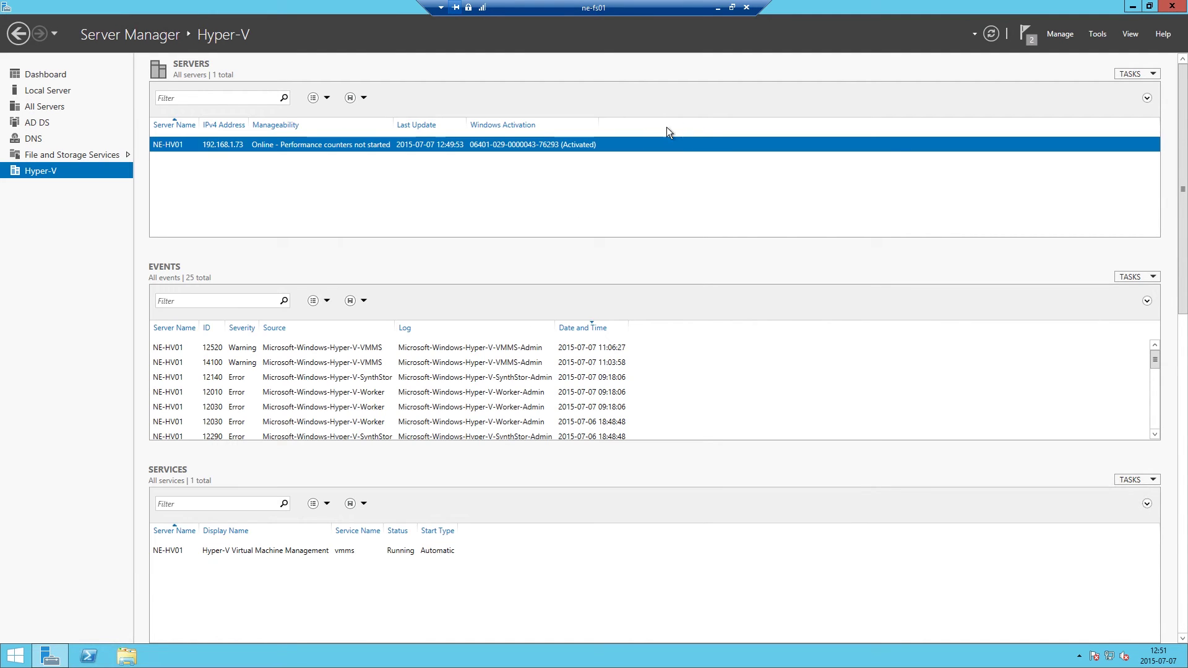
Open Active Directory Users and Computers for NE-DC01 from the AD DS server group.
{"action": "left_click", "coordinate": [43, 121]}
{"action": "right_click", "coordinate": [256, 145]}
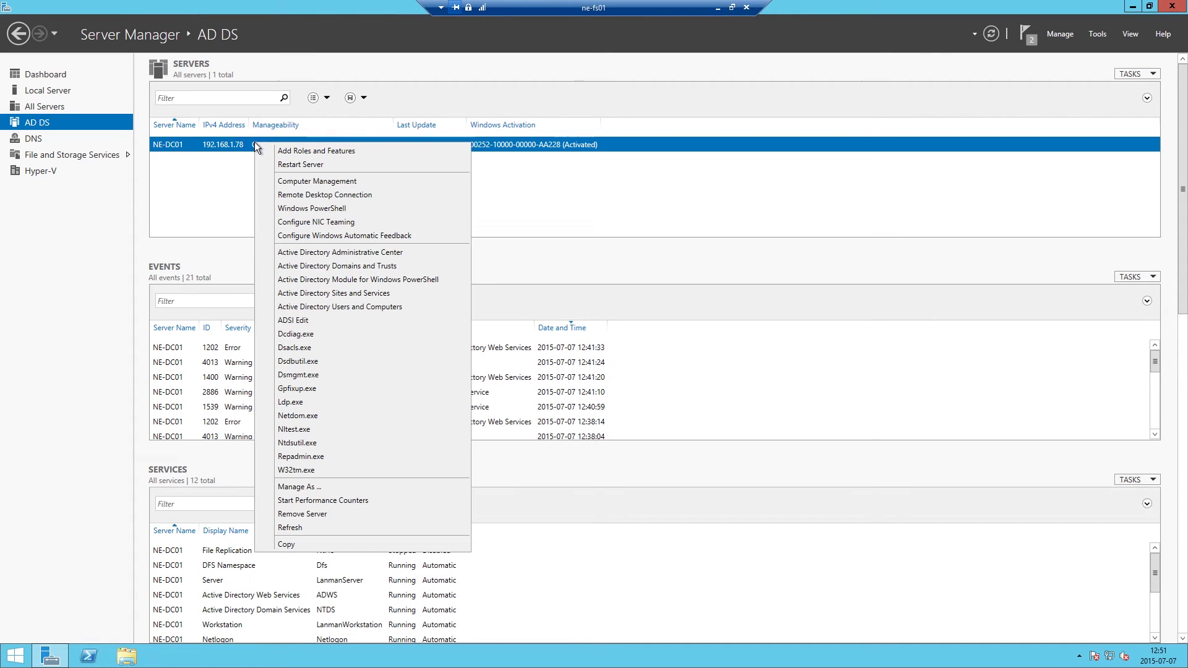
{"action": "left_click", "coordinate": [380, 307]}
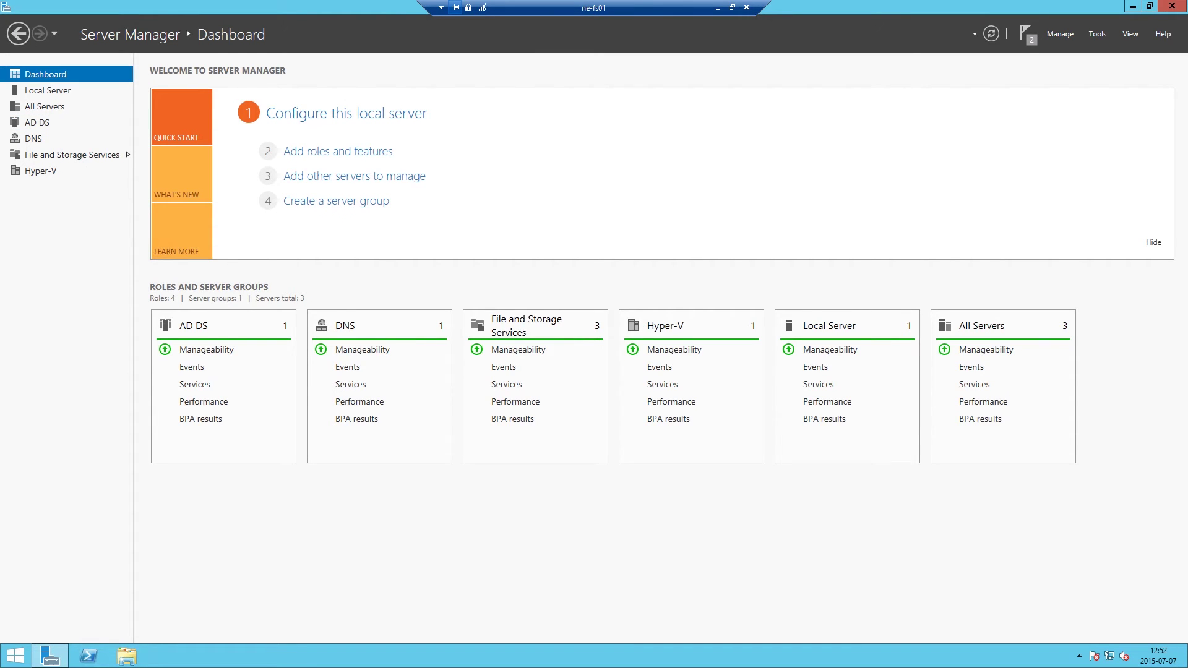
Shut down NE-FS01 from its Start screen, giving the reason 'Hardware: Maintenance (Planned)'.
{"action": "left_click", "coordinate": [16, 657]}
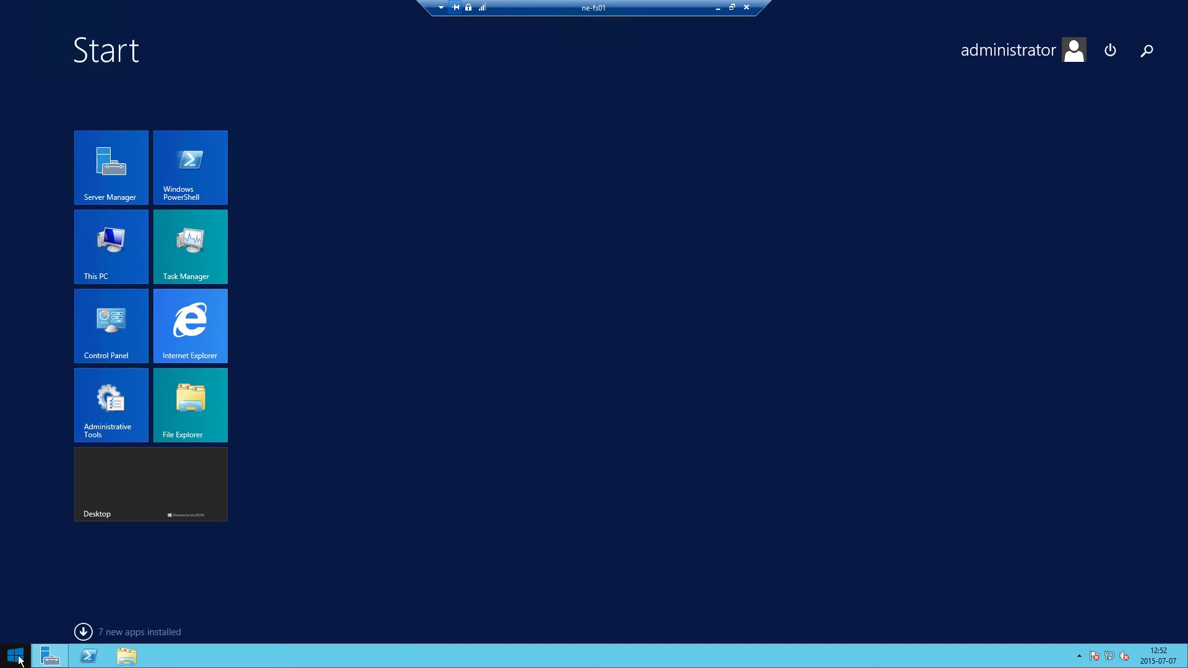
{"action": "left_click", "coordinate": [1111, 51]}
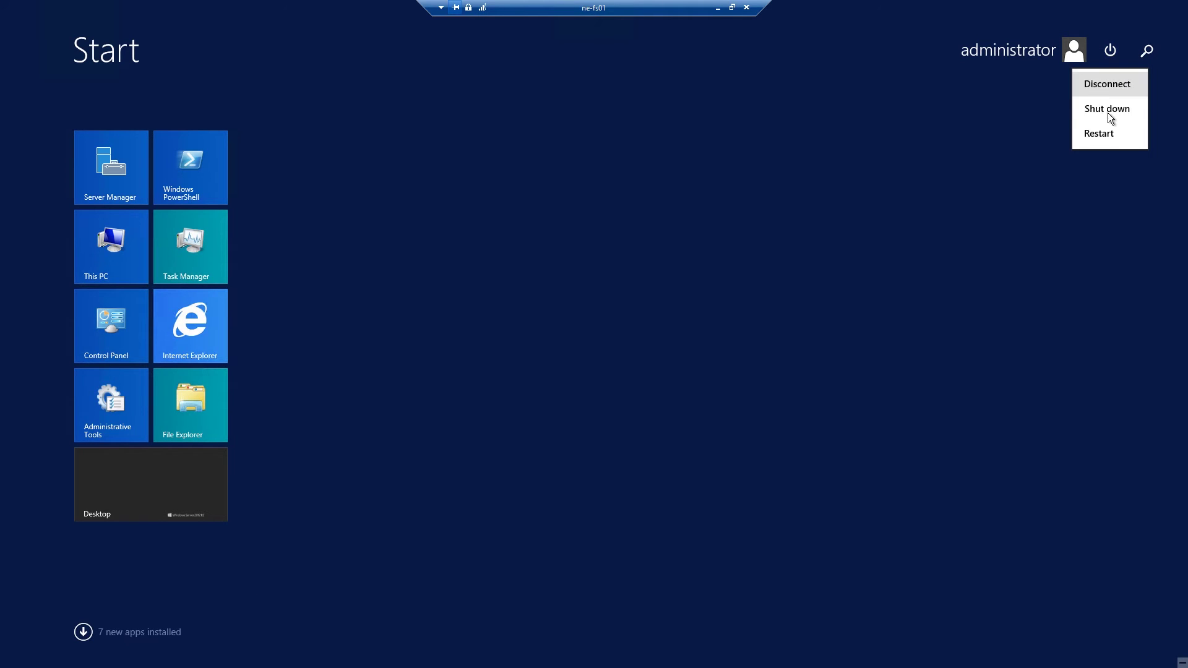
{"action": "left_click", "coordinate": [1108, 114]}
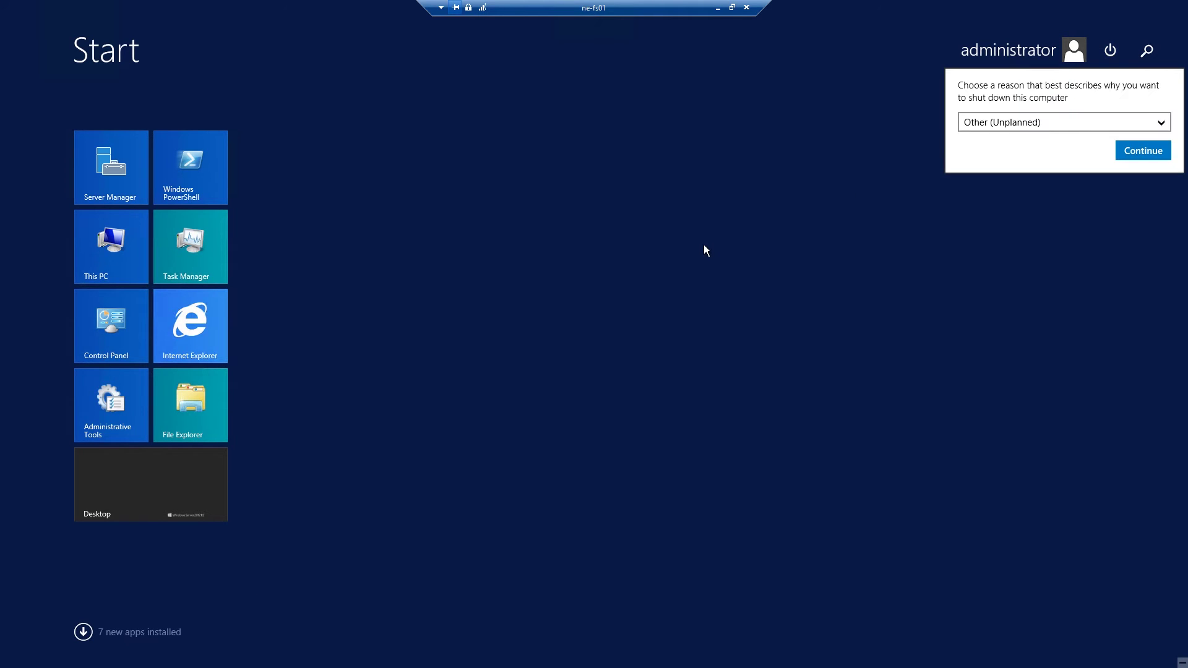
{"action": "left_click", "coordinate": [1081, 127]}
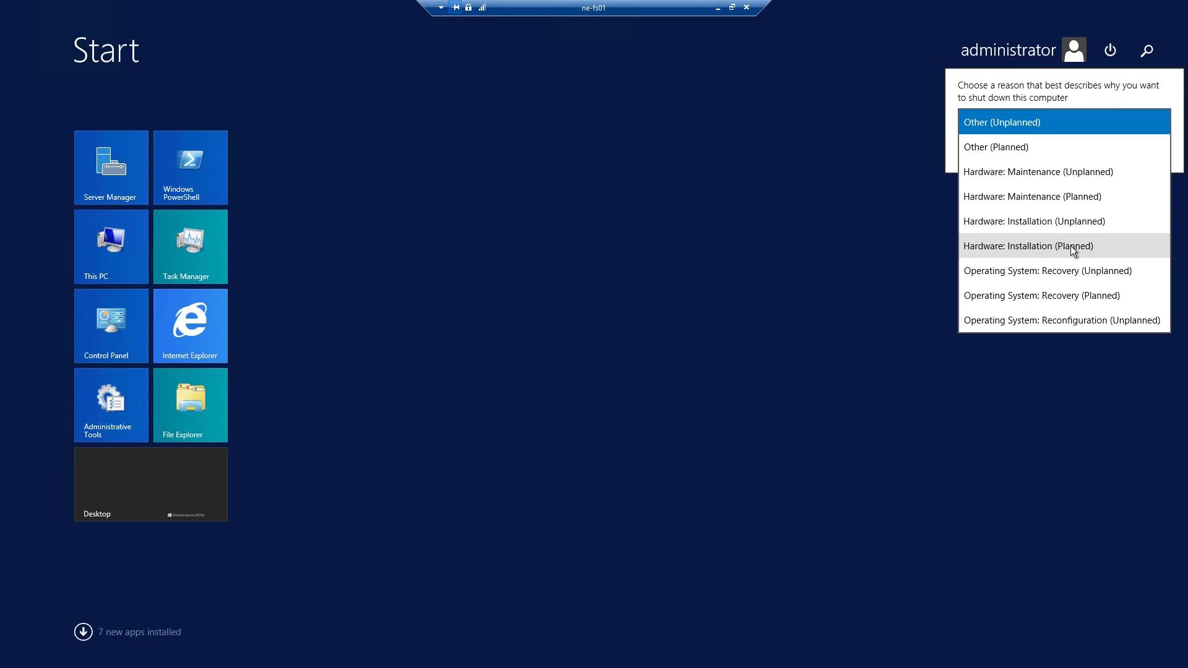
{"action": "left_click", "coordinate": [1067, 196]}
{"action": "left_click", "coordinate": [1129, 153]}
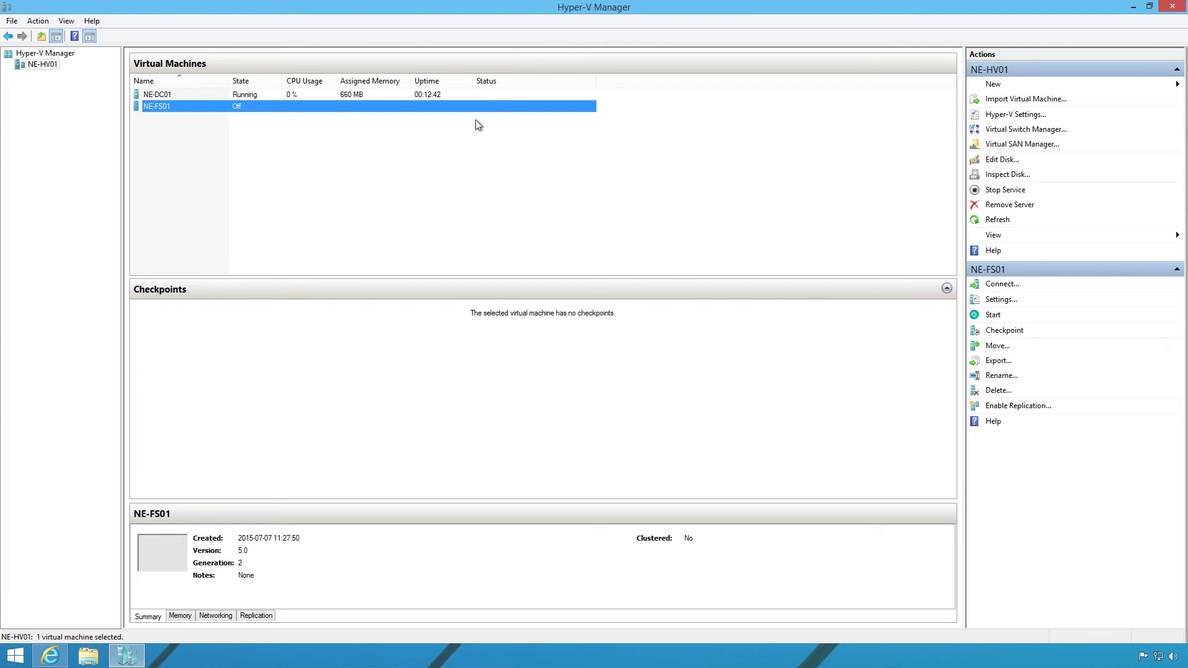
In NE-FS01's settings, enable Dynamic Memory with minimum 2048 MB and maximum 4096 MB.
{"action": "right_click", "coordinate": [227, 108]}
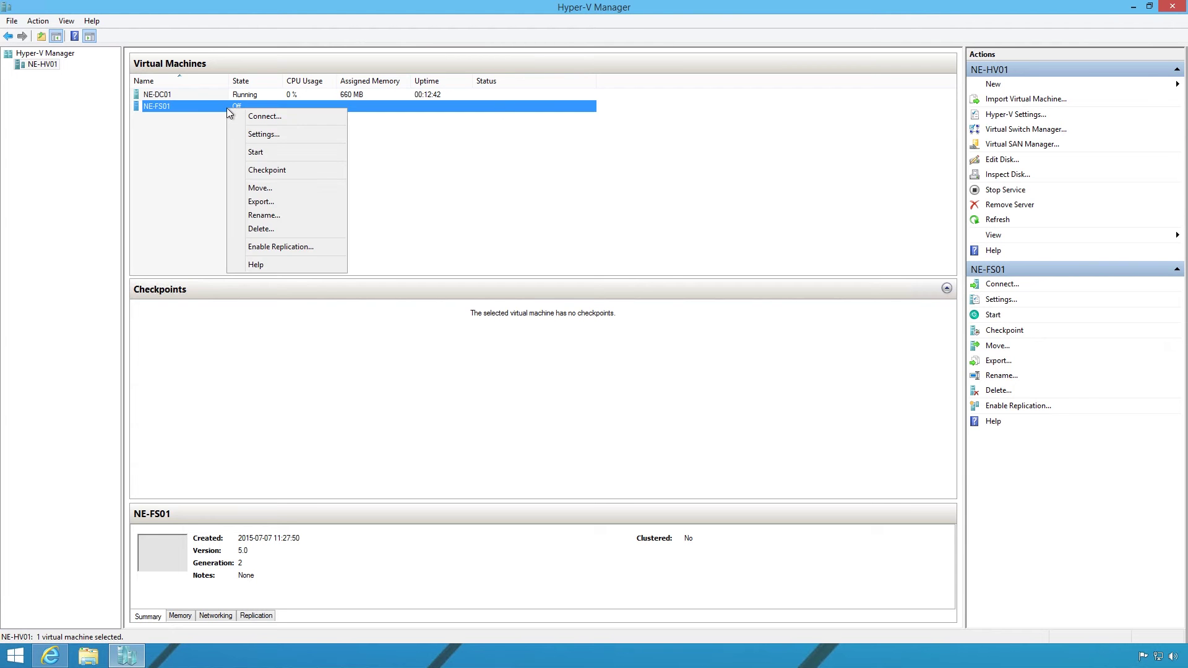
{"action": "left_click", "coordinate": [254, 133]}
{"action": "left_click", "coordinate": [477, 203]}
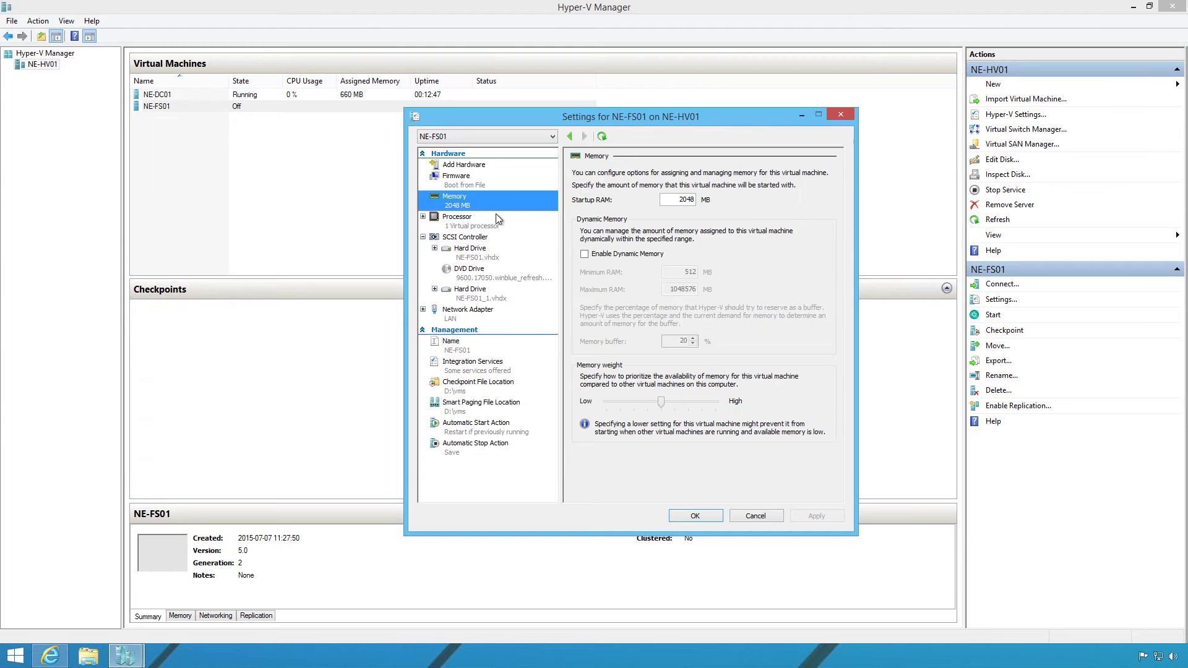
{"action": "left_click", "coordinate": [625, 254]}
{"action": "double_click", "coordinate": [685, 199]}
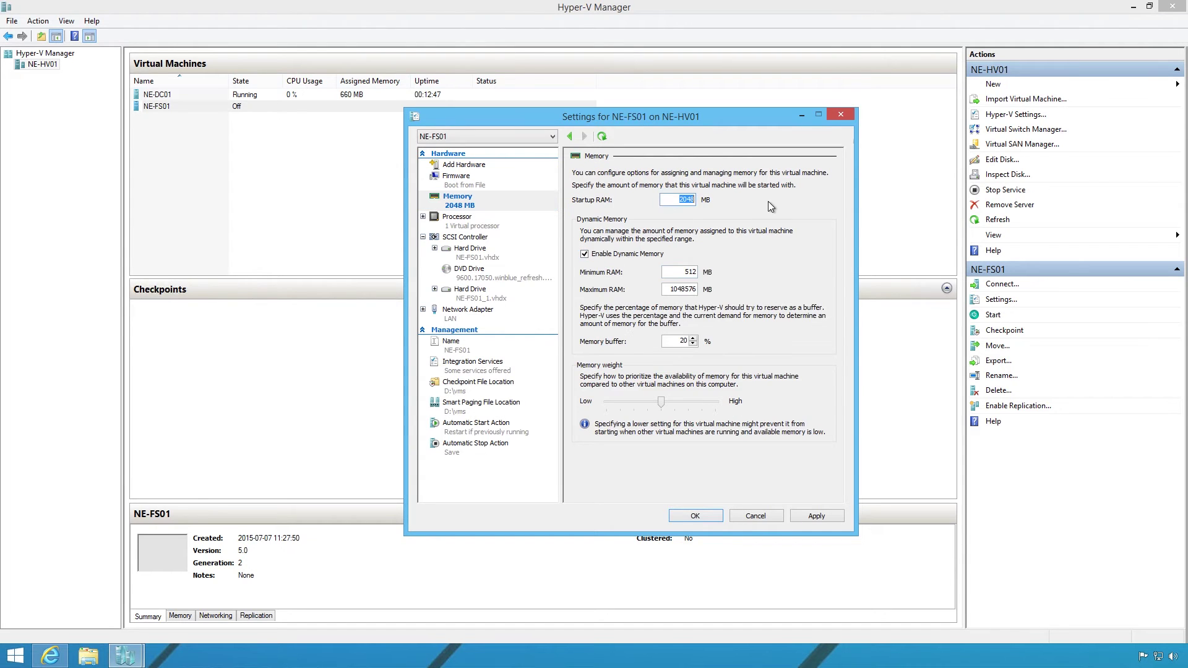
{"action": "double_click", "coordinate": [687, 272]}
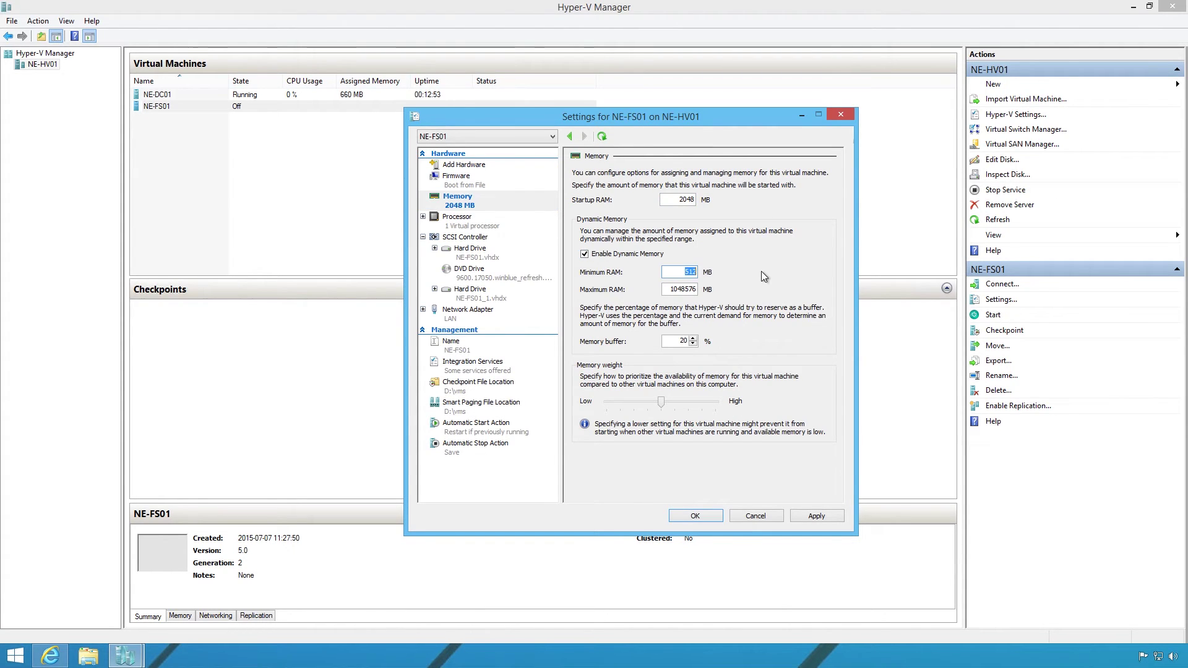
{"action": "type", "text": "2048"}
{"action": "key", "text": "Tab"}
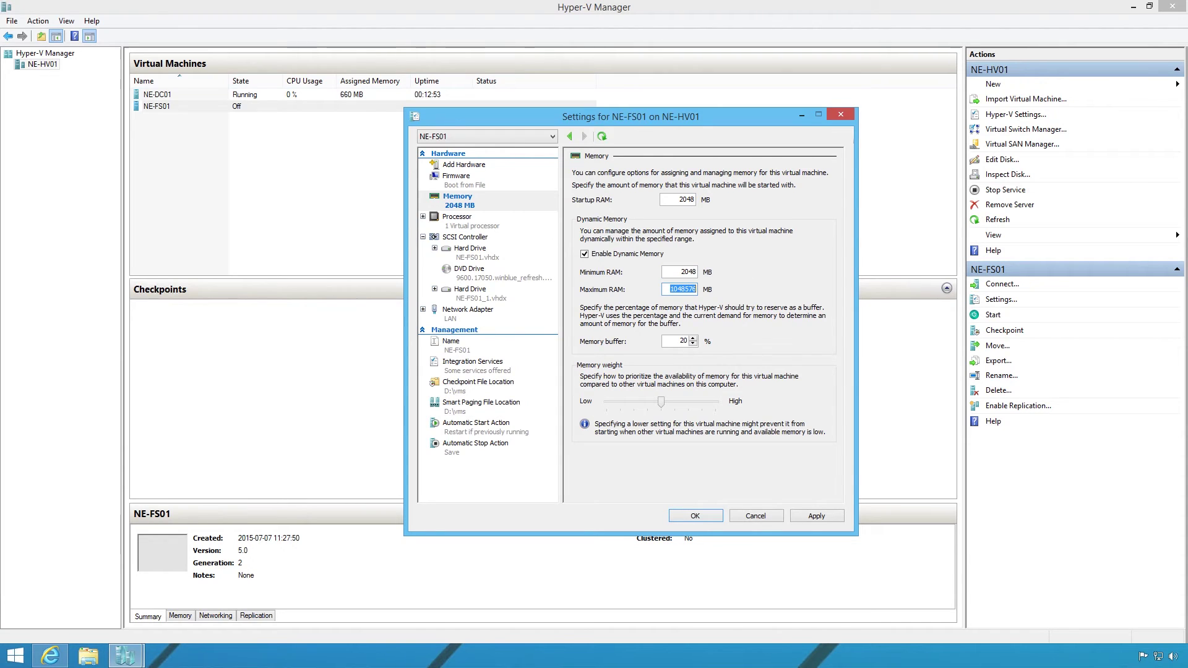
{"action": "type", "text": "4096"}
{"action": "left_click", "coordinate": [803, 517]}
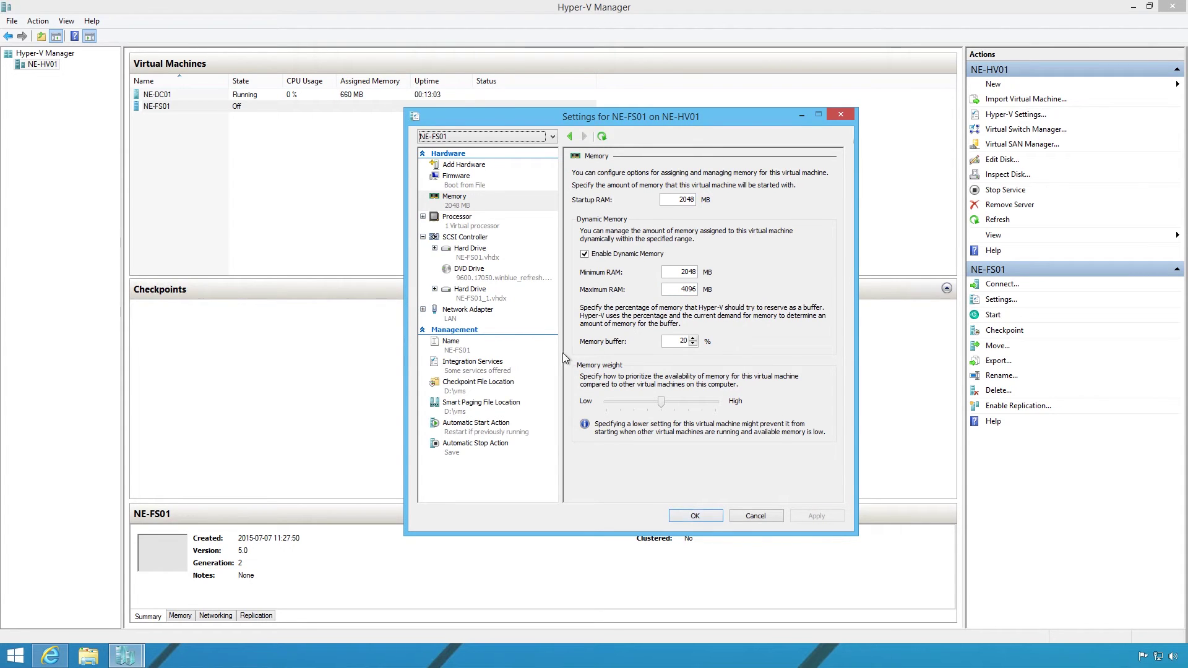
Set NE-FS01 to 2 virtual processors and its DVD drive to None, then save.
{"action": "left_click", "coordinate": [460, 228]}
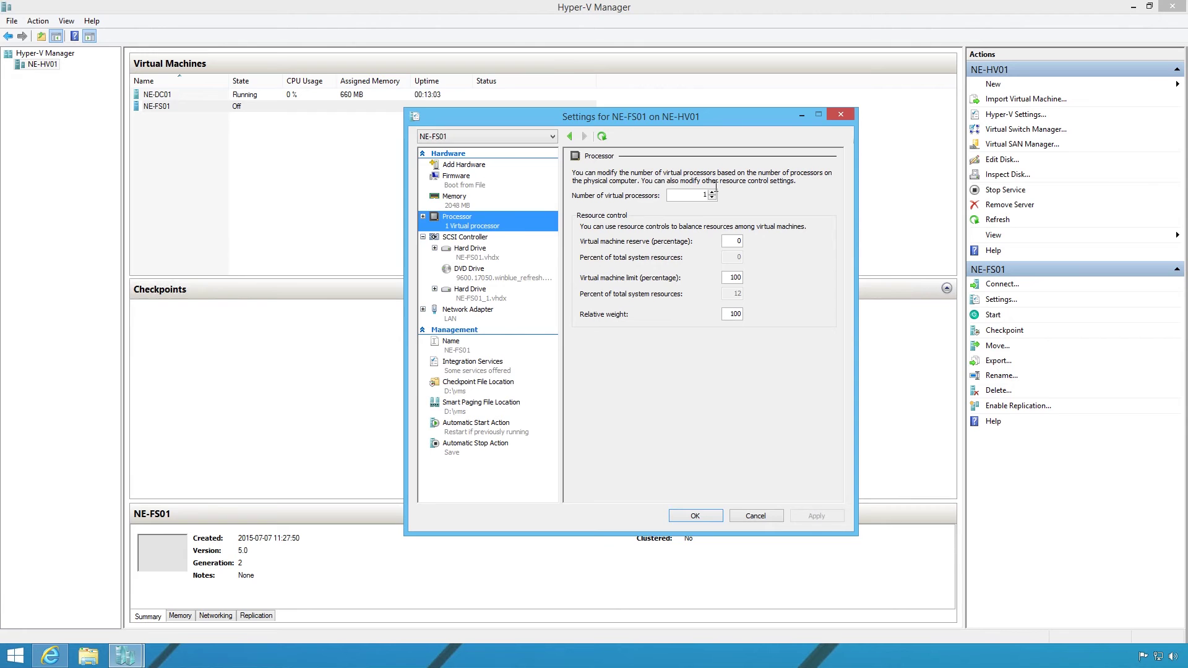
{"action": "left_click", "coordinate": [711, 193]}
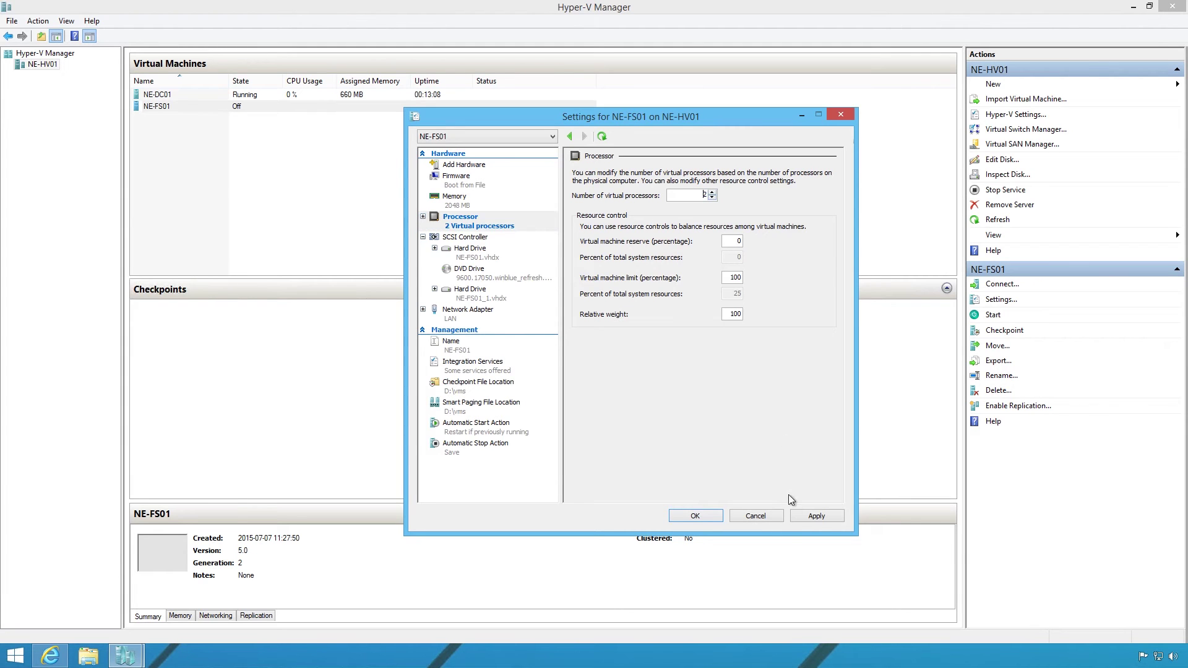
{"action": "left_click", "coordinate": [805, 516]}
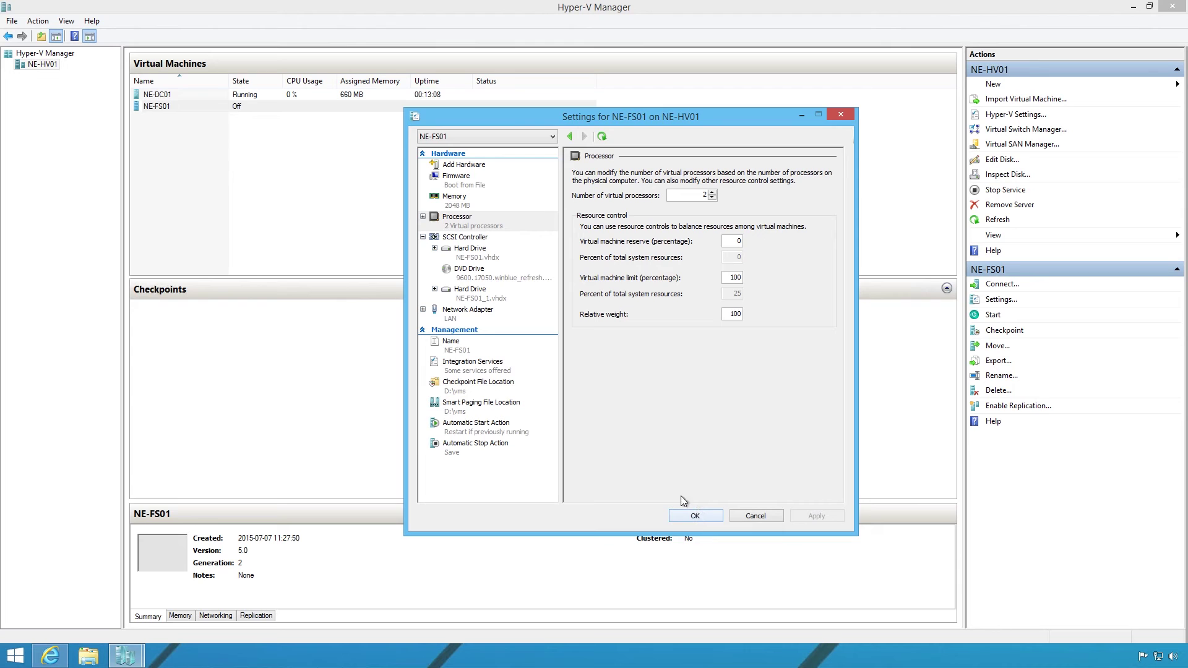
{"action": "left_click", "coordinate": [492, 273]}
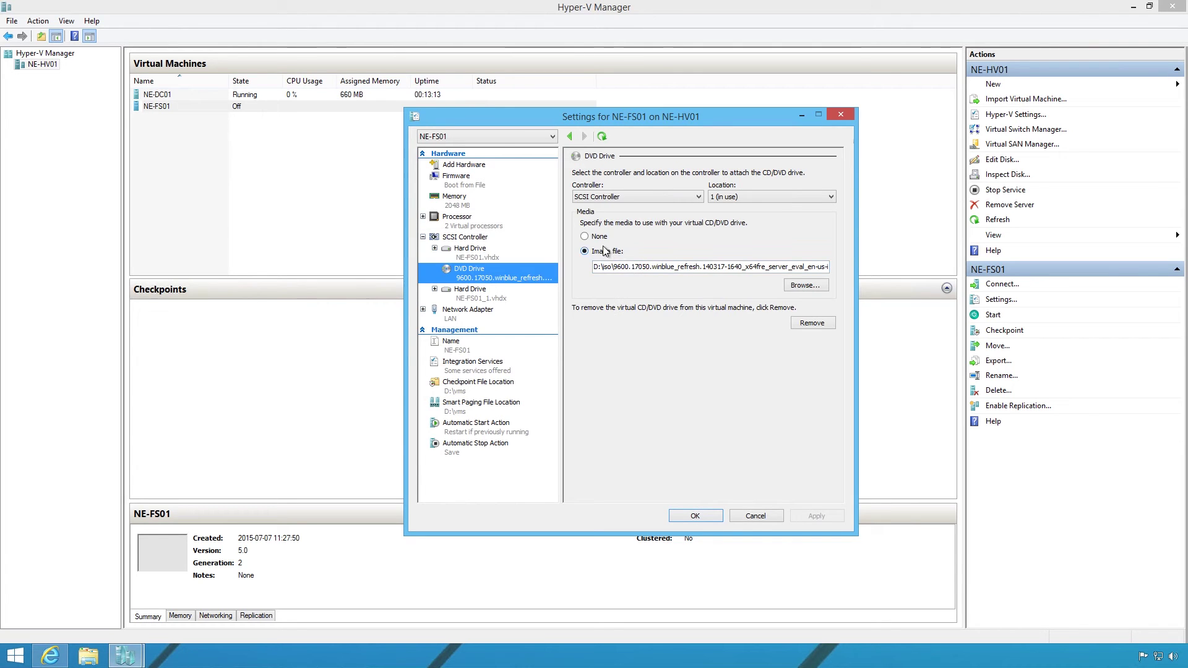
{"action": "left_click", "coordinate": [599, 237]}
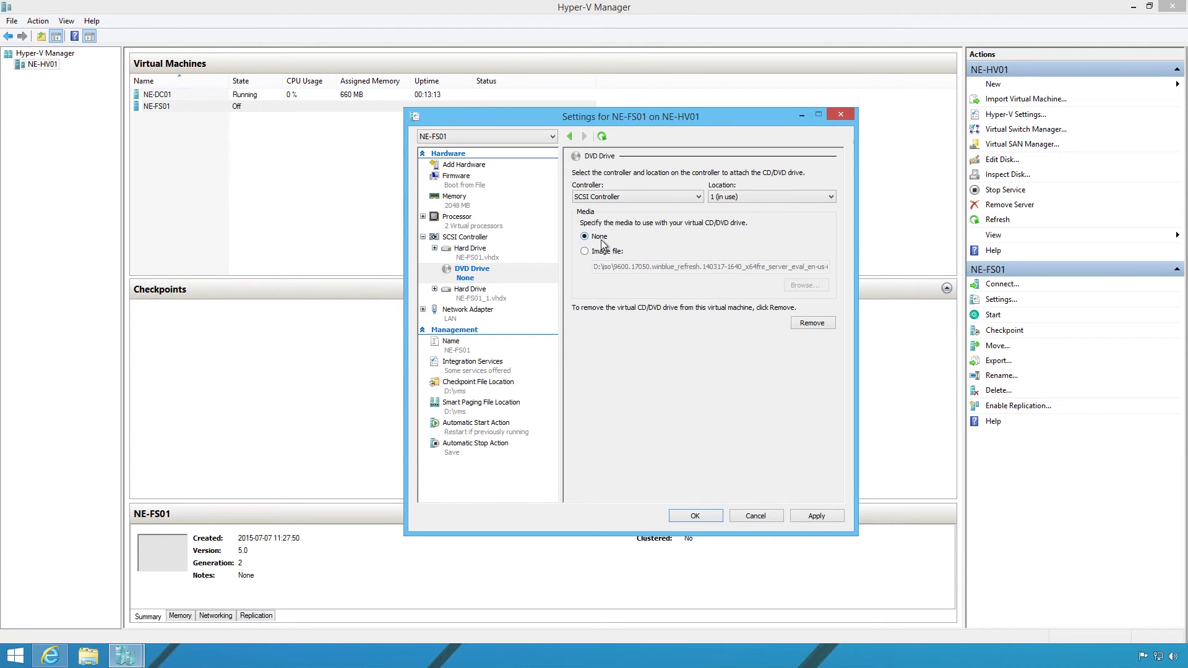
{"action": "left_click", "coordinate": [815, 518]}
{"action": "left_click", "coordinate": [691, 517]}
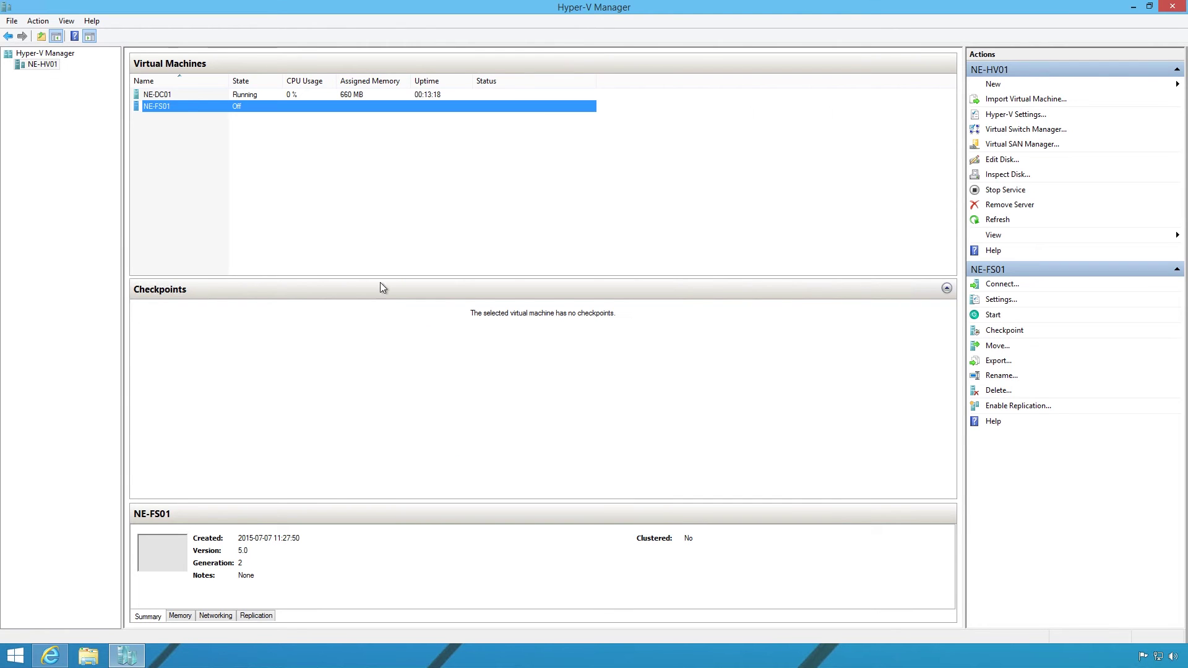
Set NE-DC01's DVD drive to None and save its settings.
{"action": "right_click", "coordinate": [176, 94]}
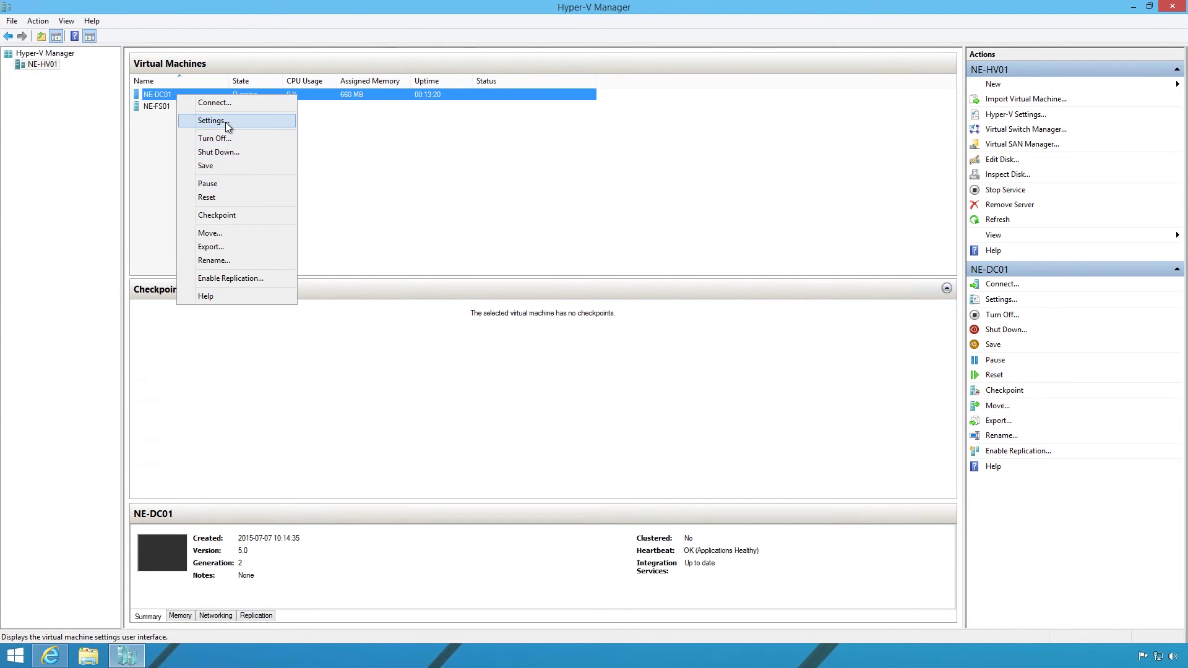
{"action": "left_click", "coordinate": [254, 120]}
{"action": "left_click", "coordinate": [503, 276]}
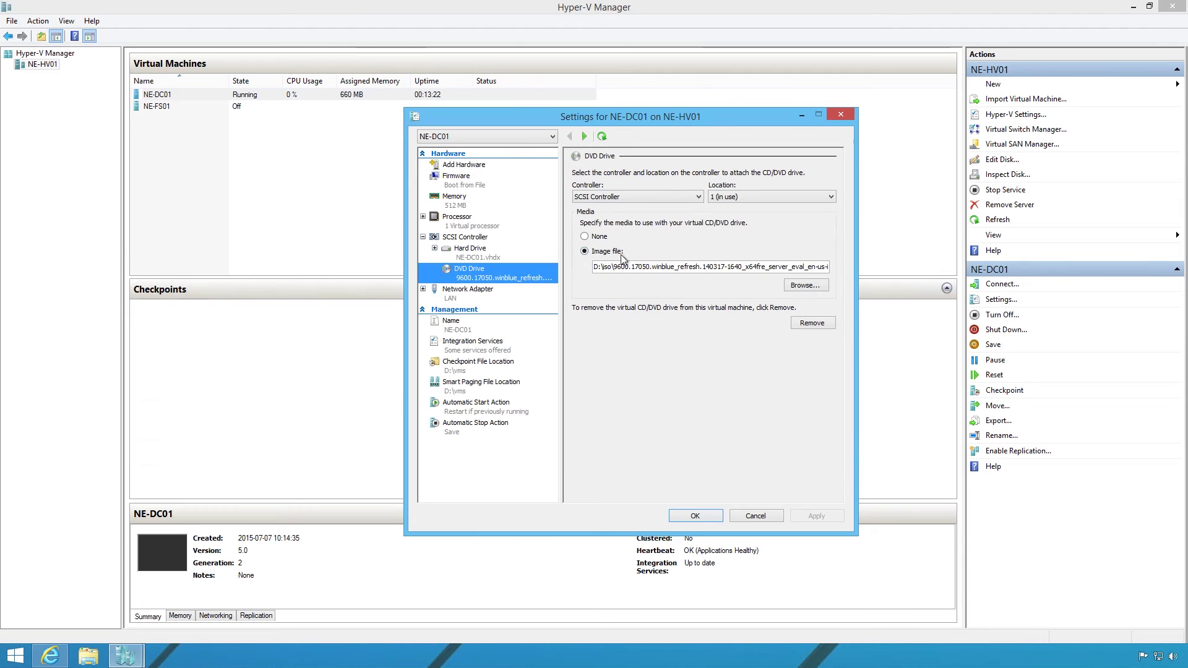
{"action": "left_click", "coordinate": [599, 237]}
{"action": "left_click", "coordinate": [815, 516]}
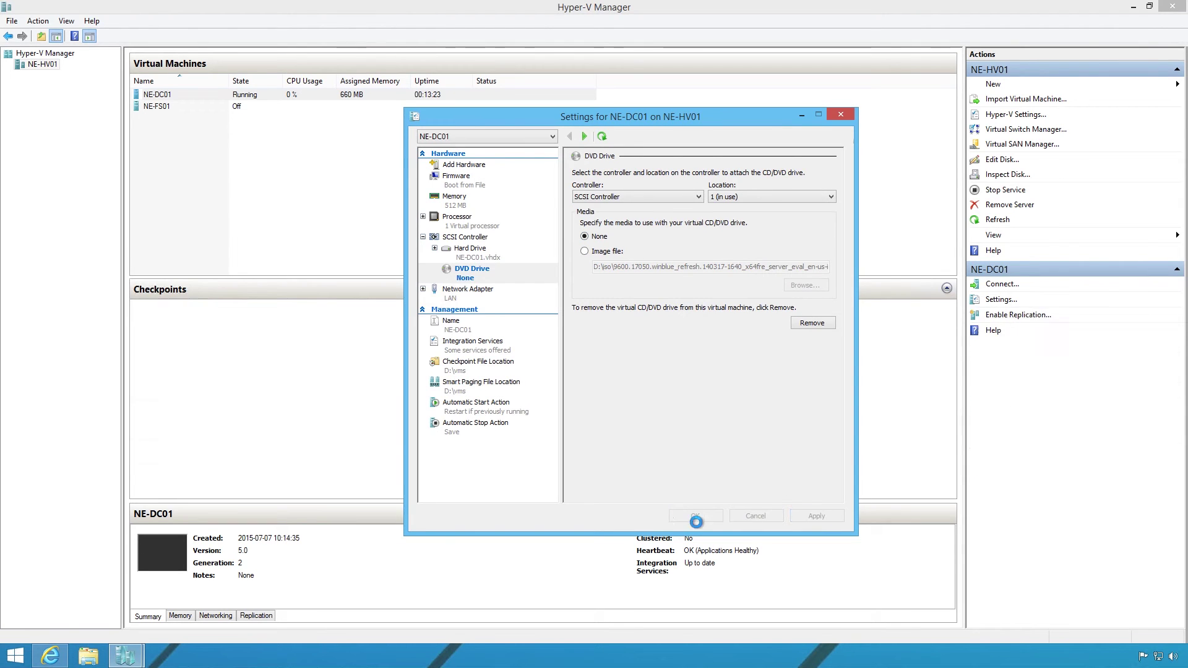
{"action": "left_click", "coordinate": [695, 516]}
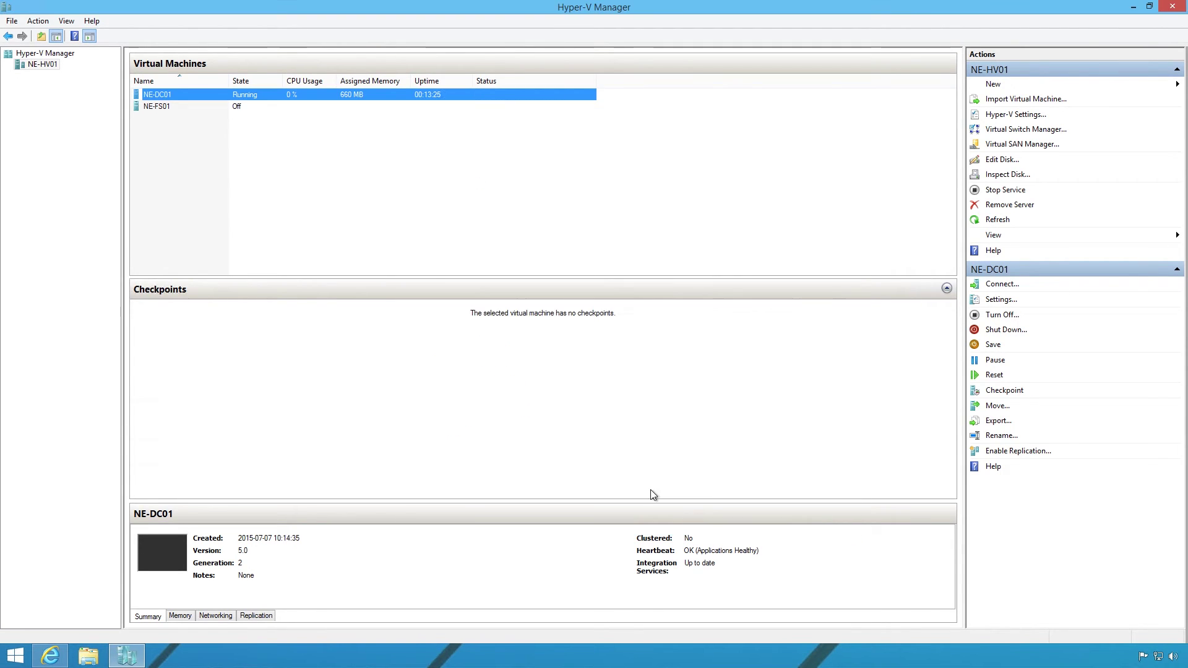
Start the NE-FS01 virtual machine.
{"action": "left_click", "coordinate": [303, 207]}
{"action": "right_click", "coordinate": [169, 107]}
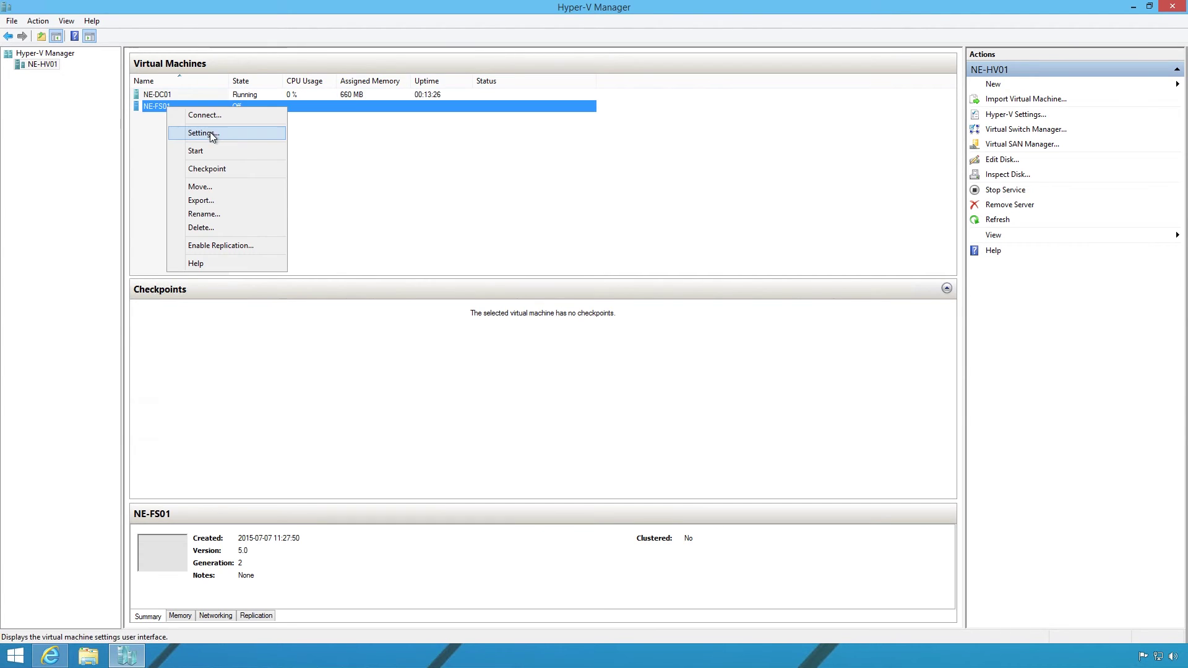
{"action": "left_click", "coordinate": [213, 148]}
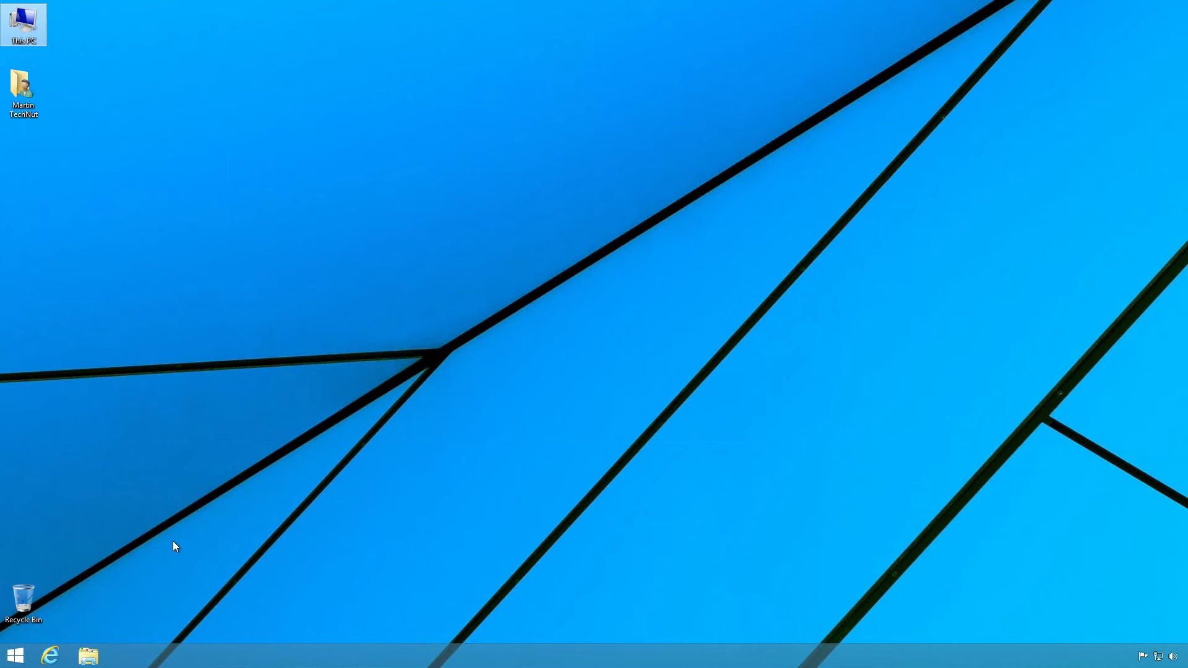
Launch mstsc, connect to ne-fs01, and sign in with the administrator password.
{"action": "left_click", "coordinate": [21, 660]}
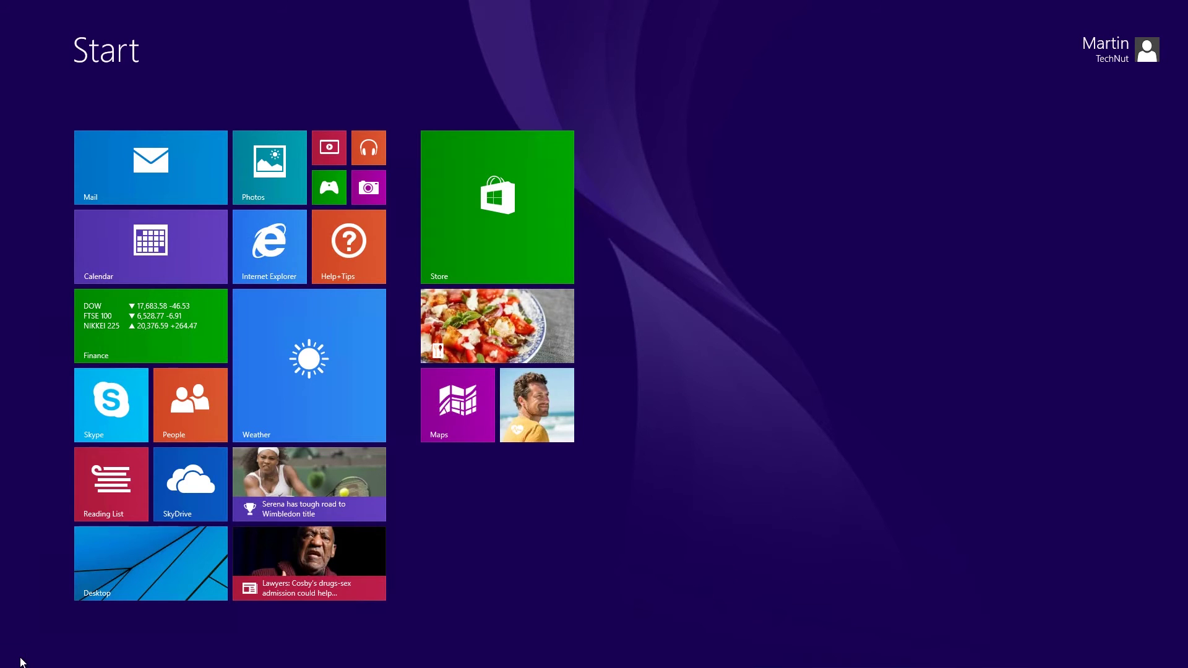
{"action": "type", "text": "mstsc"}
{"action": "key", "text": "Return"}
{"action": "type", "text": "ne"}
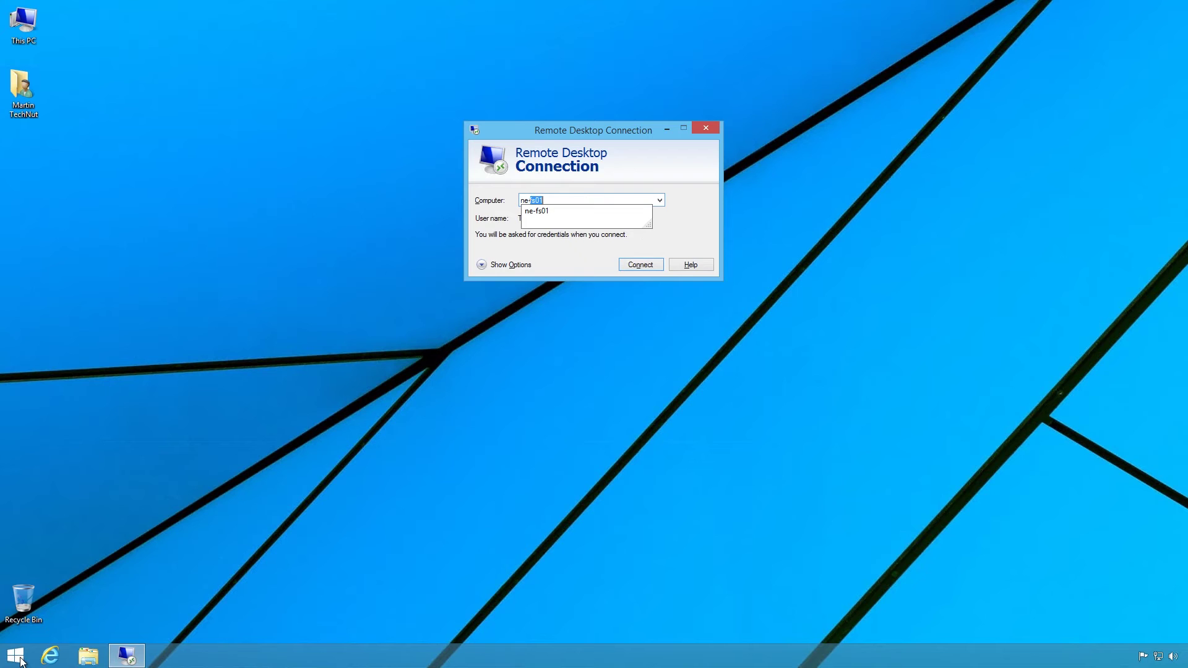
{"action": "type", "text": "-"}
{"action": "key", "text": "Return"}
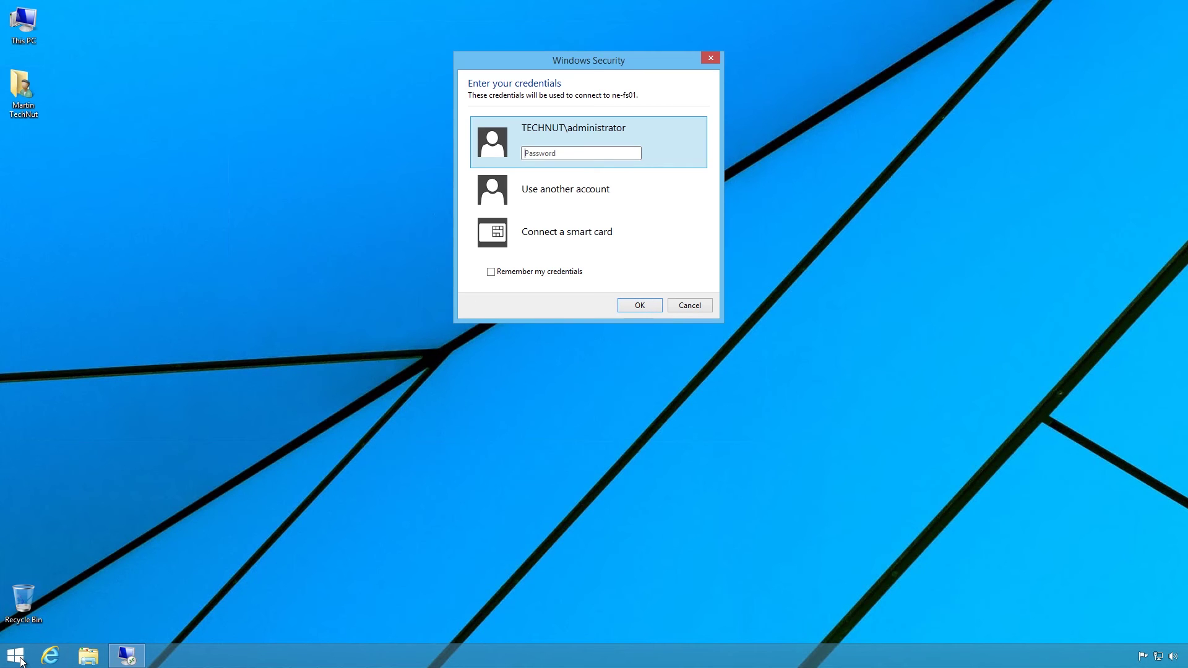
{"action": "type", "text": "••••••"}
{"action": "key", "text": "Return"}
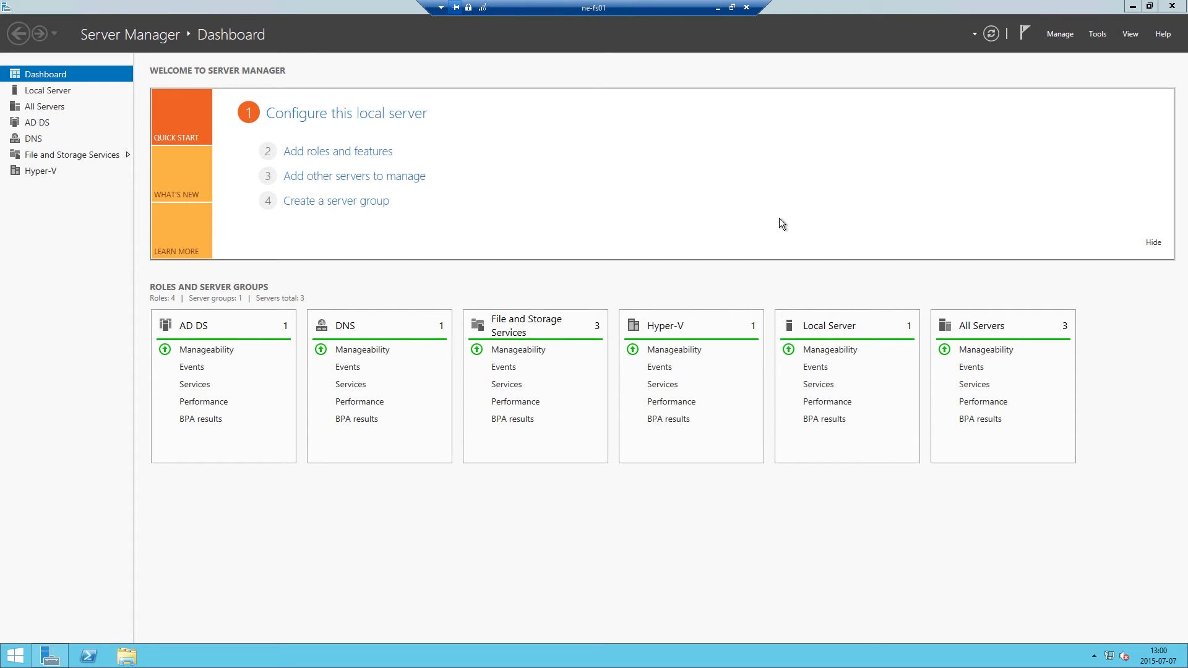
From the AD DS page, open Active Directory Users and Computers for NE-DC01.
{"action": "left_click", "coordinate": [31, 124]}
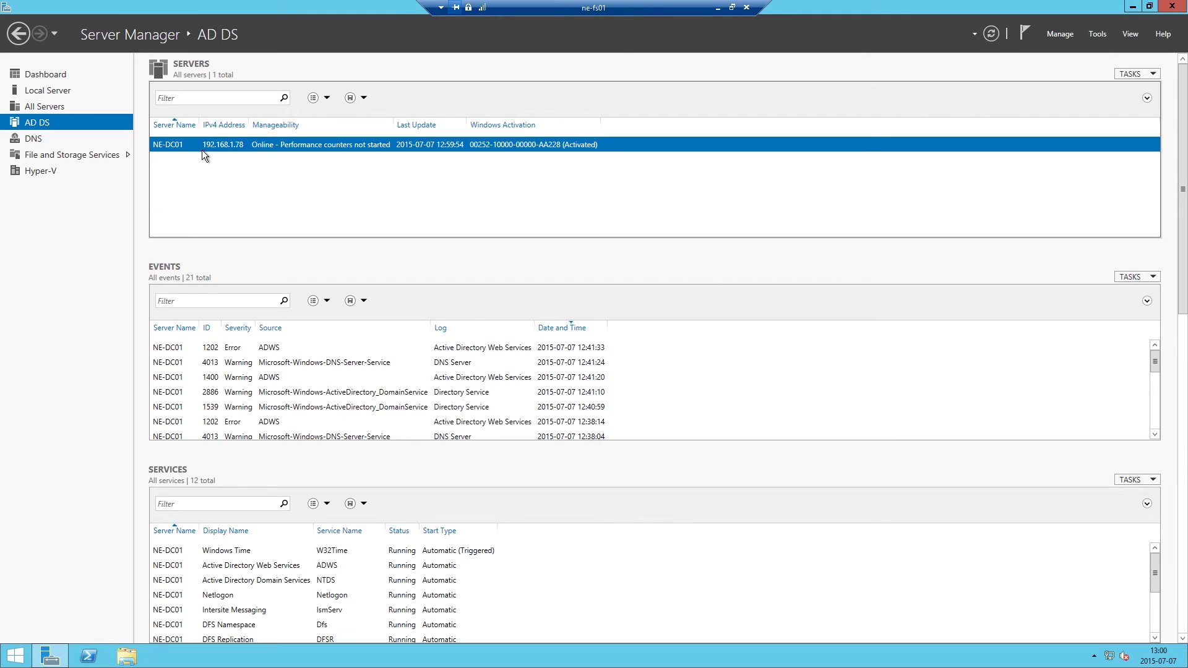
{"action": "key", "text": "shift+F10"}
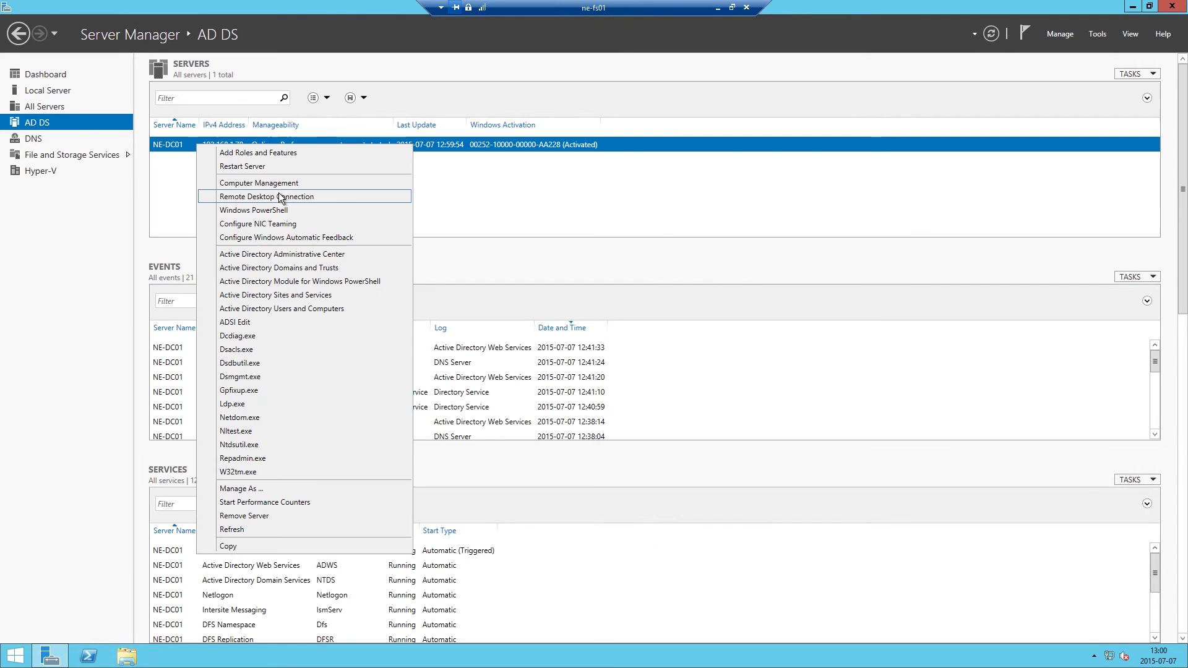
{"action": "left_click", "coordinate": [311, 313]}
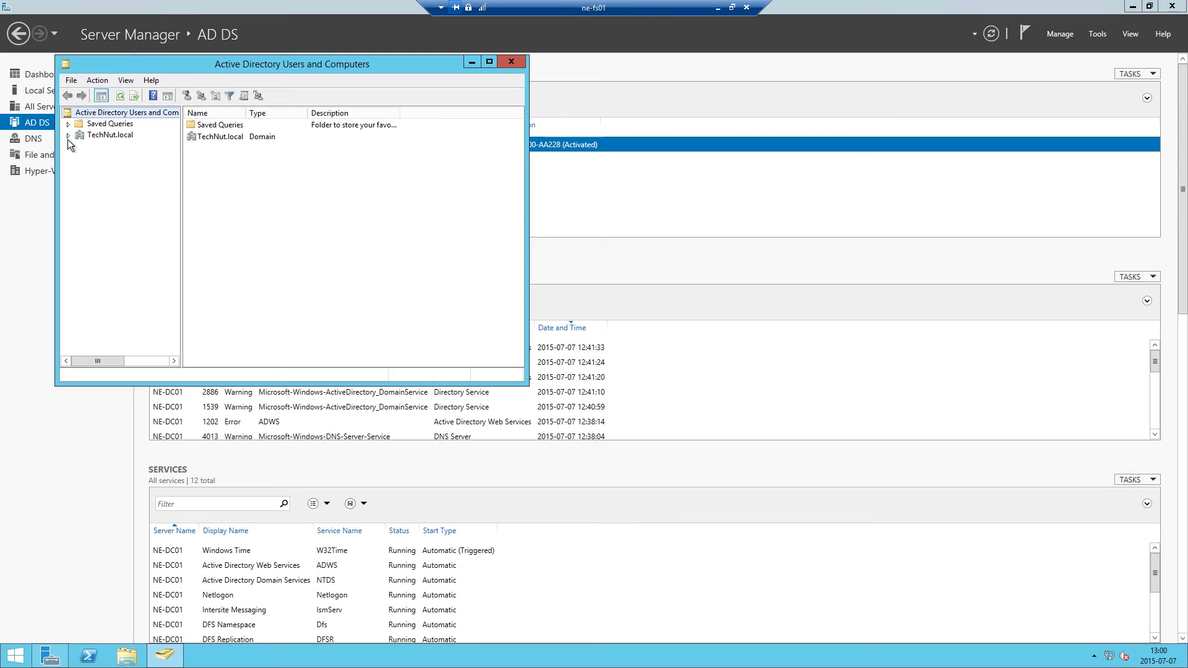
Expand TechNut.local, select the TechNut Users OU, and open the first user's properties.
{"action": "left_click", "coordinate": [69, 136]}
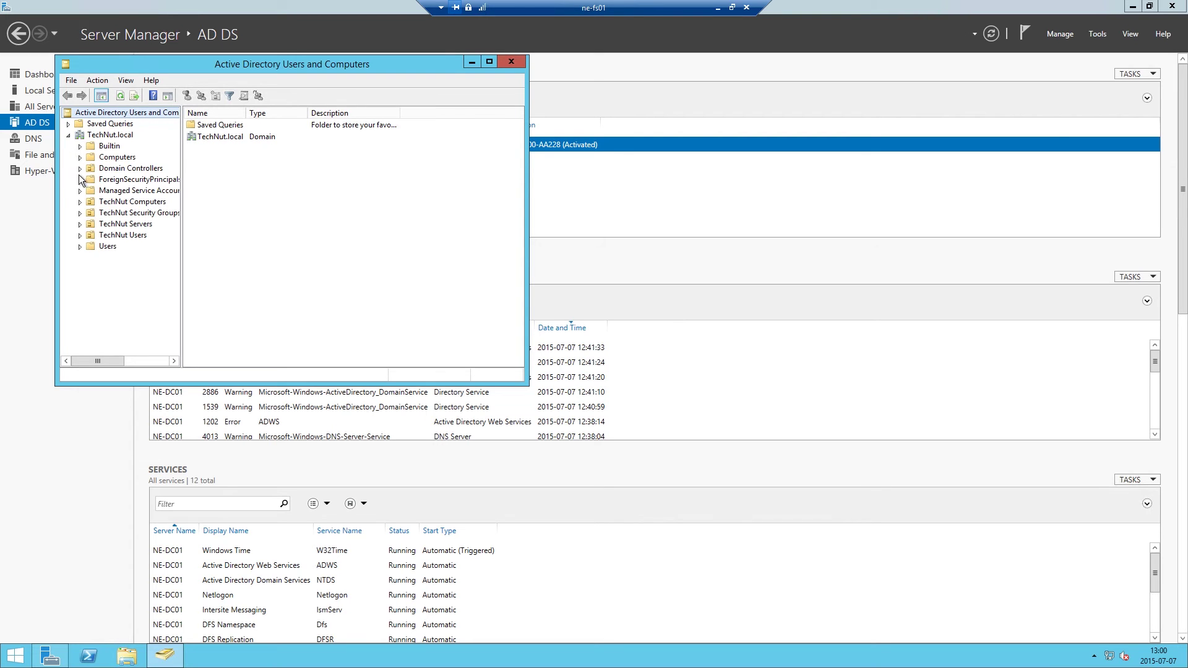
{"action": "left_click", "coordinate": [93, 235]}
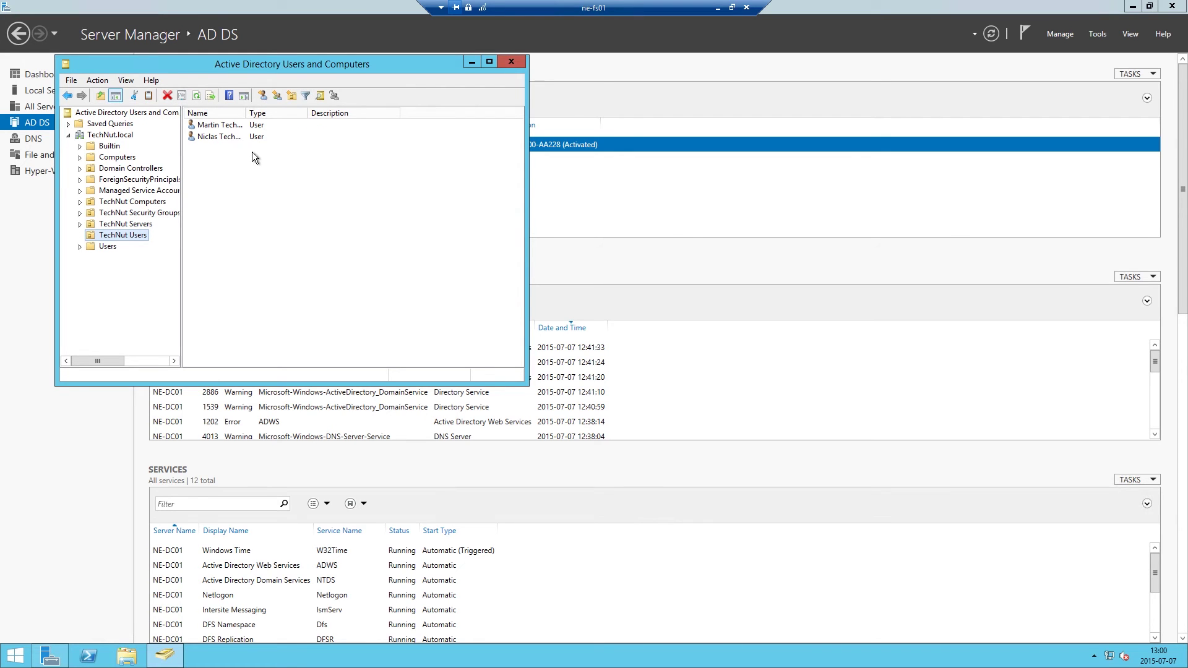
{"action": "double_click", "coordinate": [220, 125]}
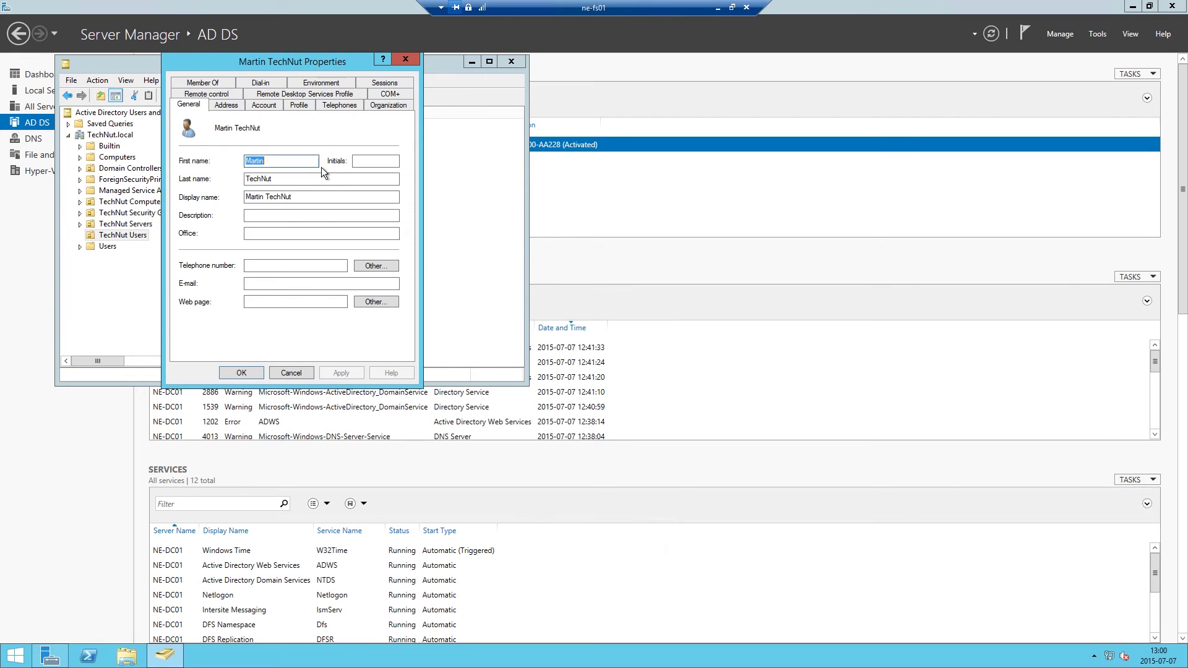
Map the user's home folder to drive H: at a per-user \\ne-fs01 share, accepting the warning.
{"action": "left_click", "coordinate": [295, 105]}
{"action": "left_click", "coordinate": [216, 215]}
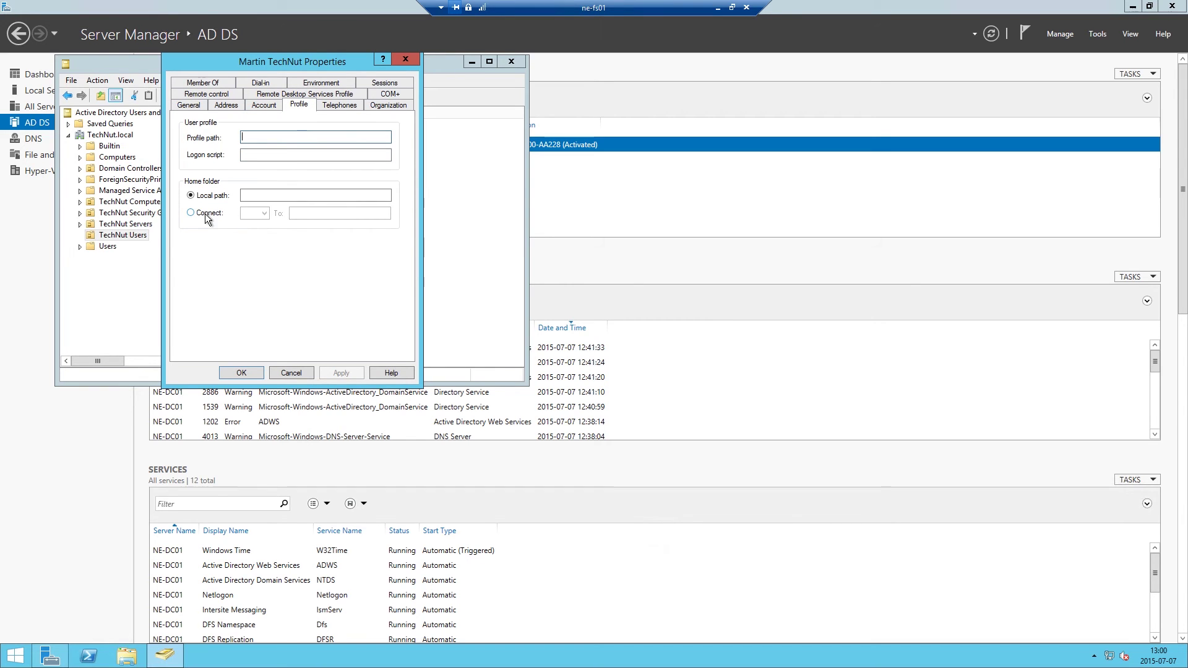
{"action": "left_click", "coordinate": [265, 214]}
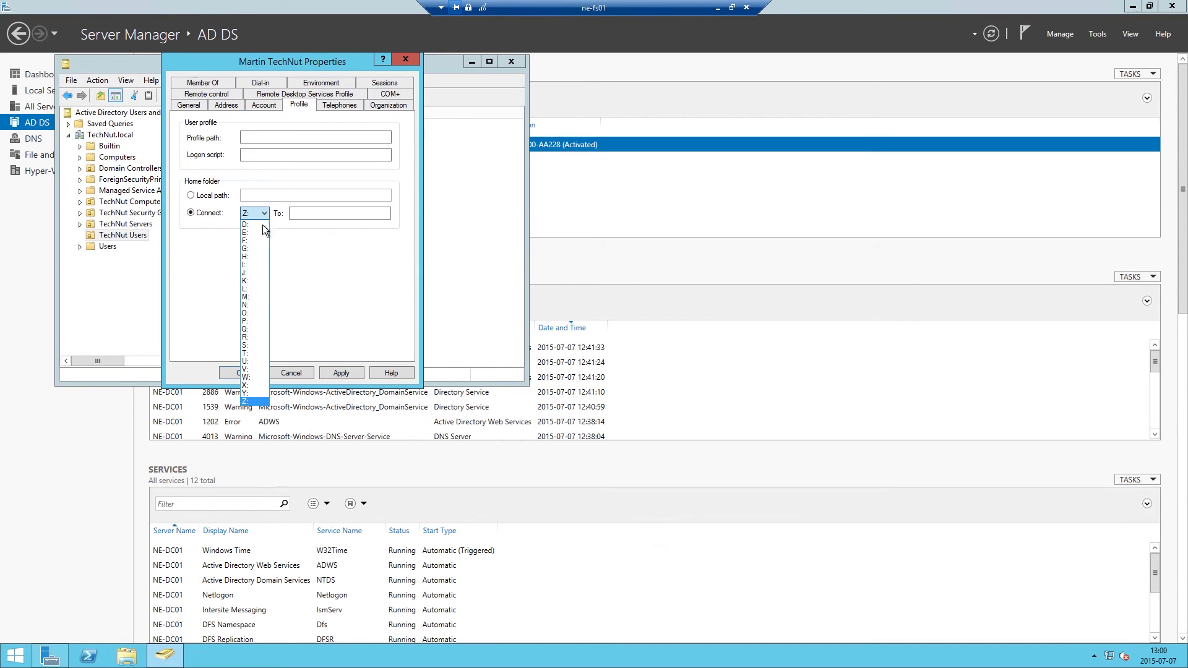
{"action": "left_click", "coordinate": [250, 257]}
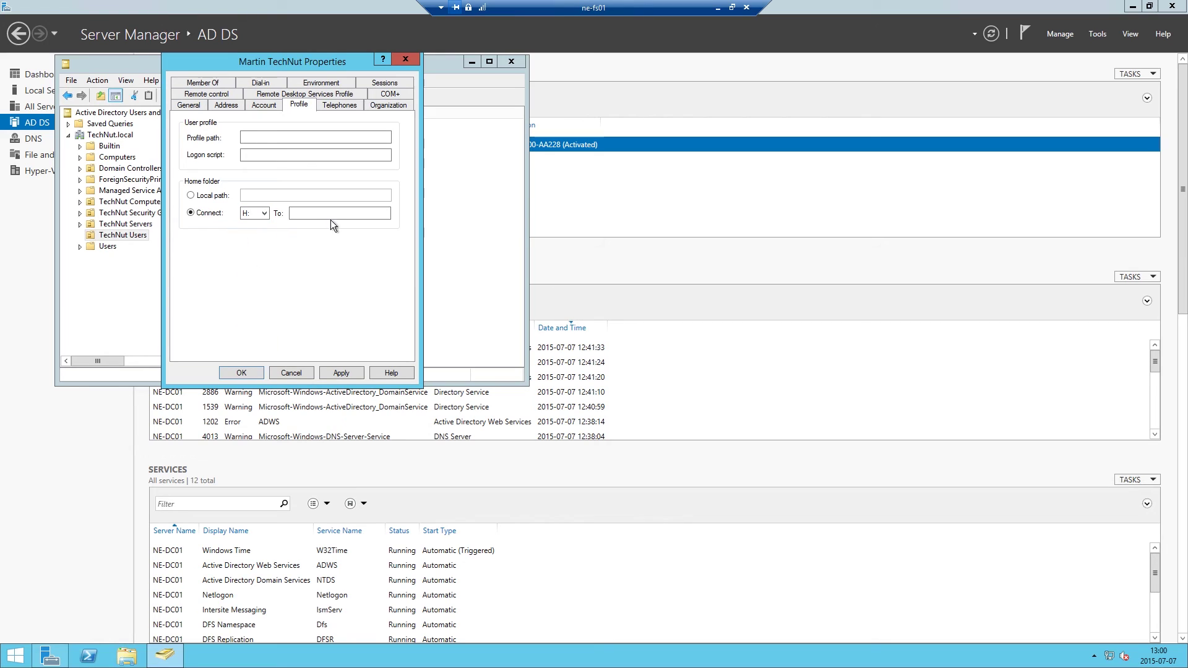
{"action": "left_click", "coordinate": [328, 215]}
{"action": "type", "text": "\\\\ne"}
{"action": "type", "text": "-fs01\\Martin"}
{"action": "left_click", "coordinate": [341, 373]}
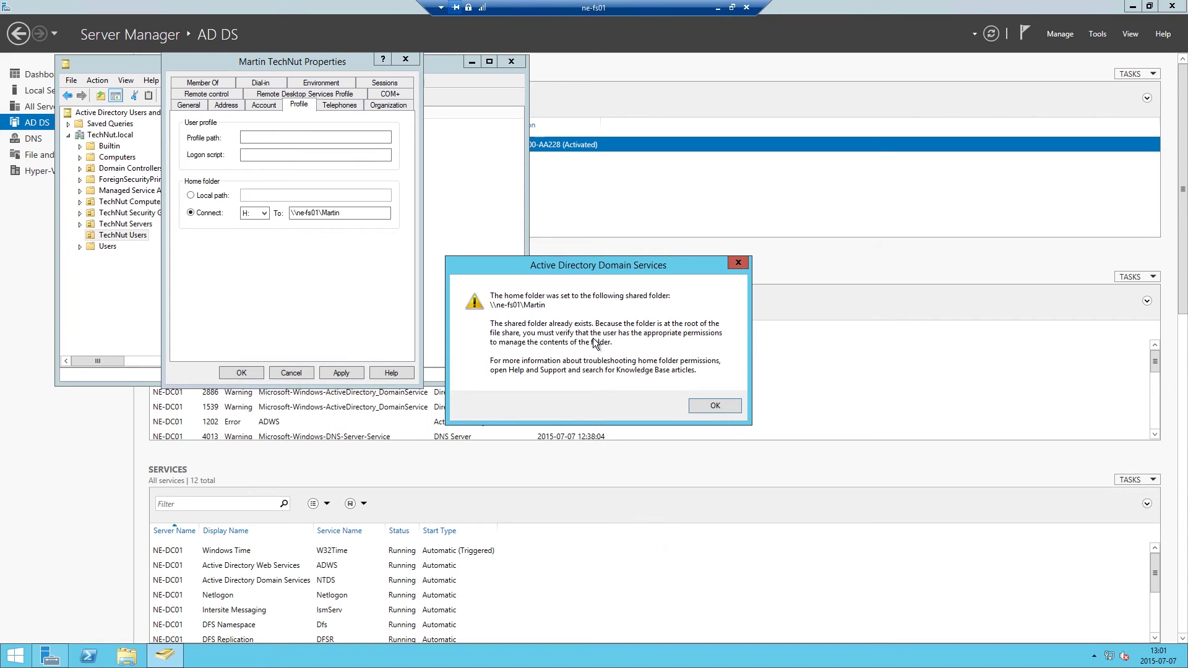
{"action": "left_click", "coordinate": [705, 403]}
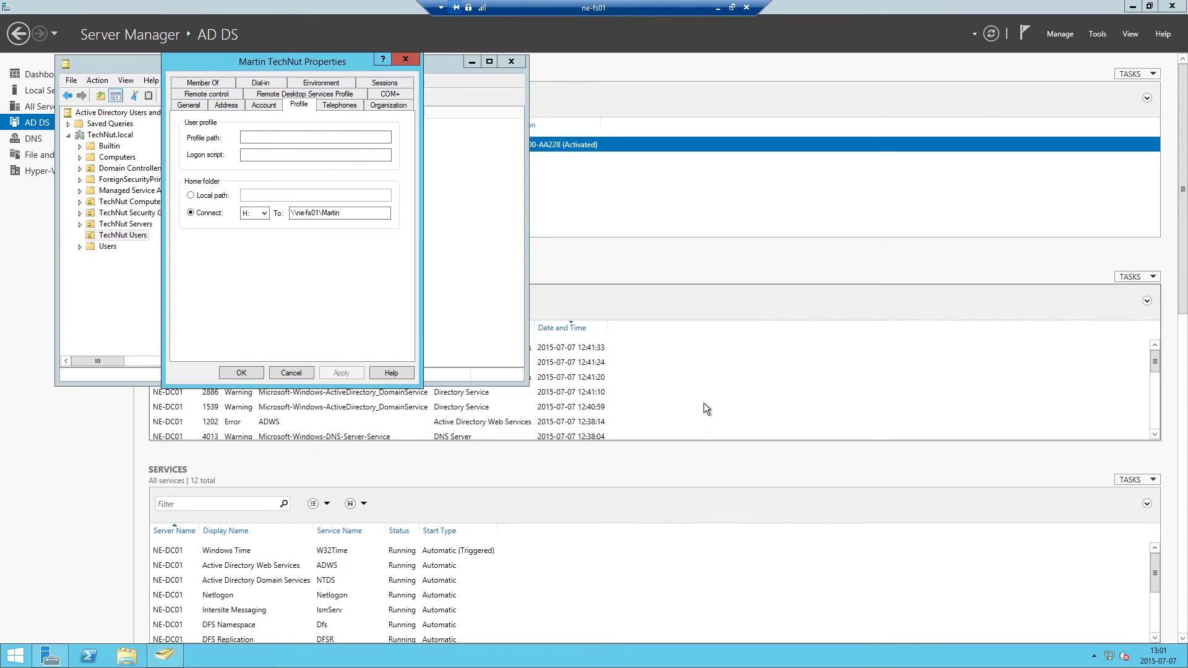
{"action": "left_click", "coordinate": [254, 375]}
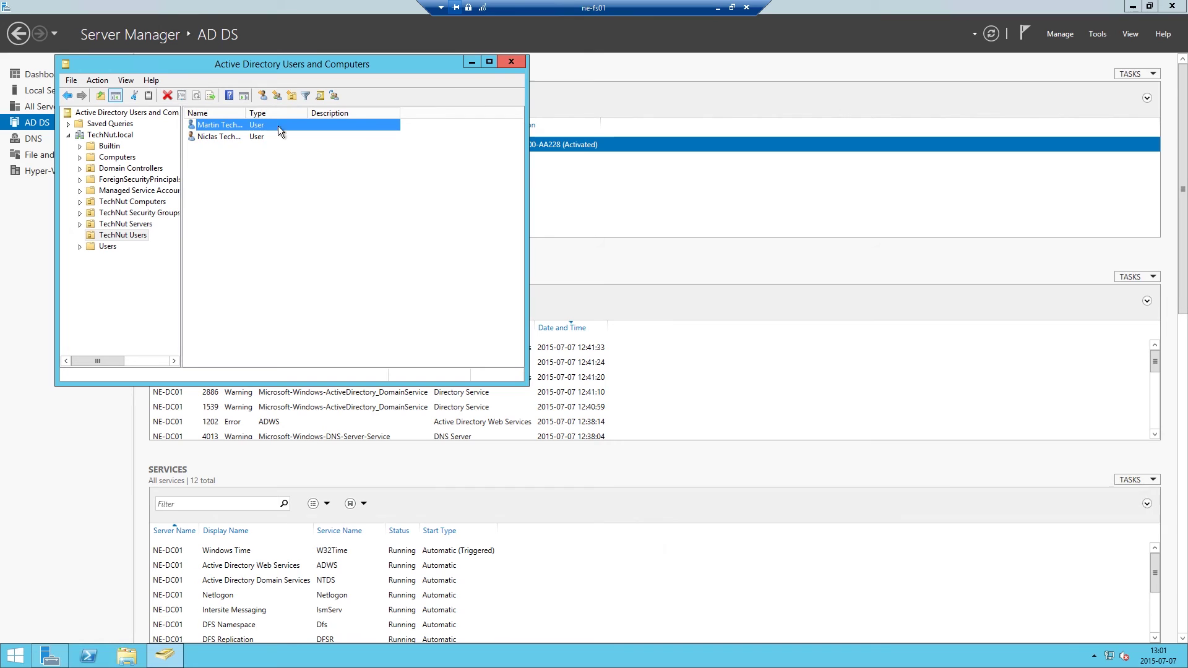
Close Active Directory Users and Computers and start the Add Roles and Features wizard.
{"action": "left_click", "coordinate": [232, 137]}
{"action": "left_click", "coordinate": [250, 125]}
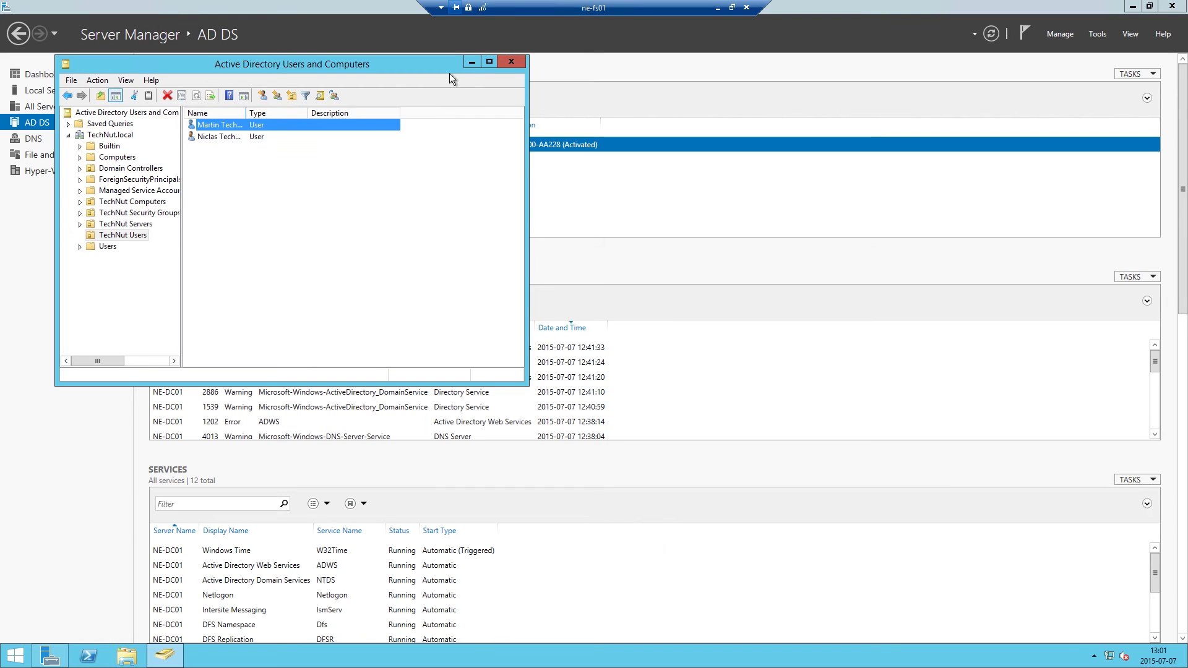
{"action": "left_click", "coordinate": [512, 62]}
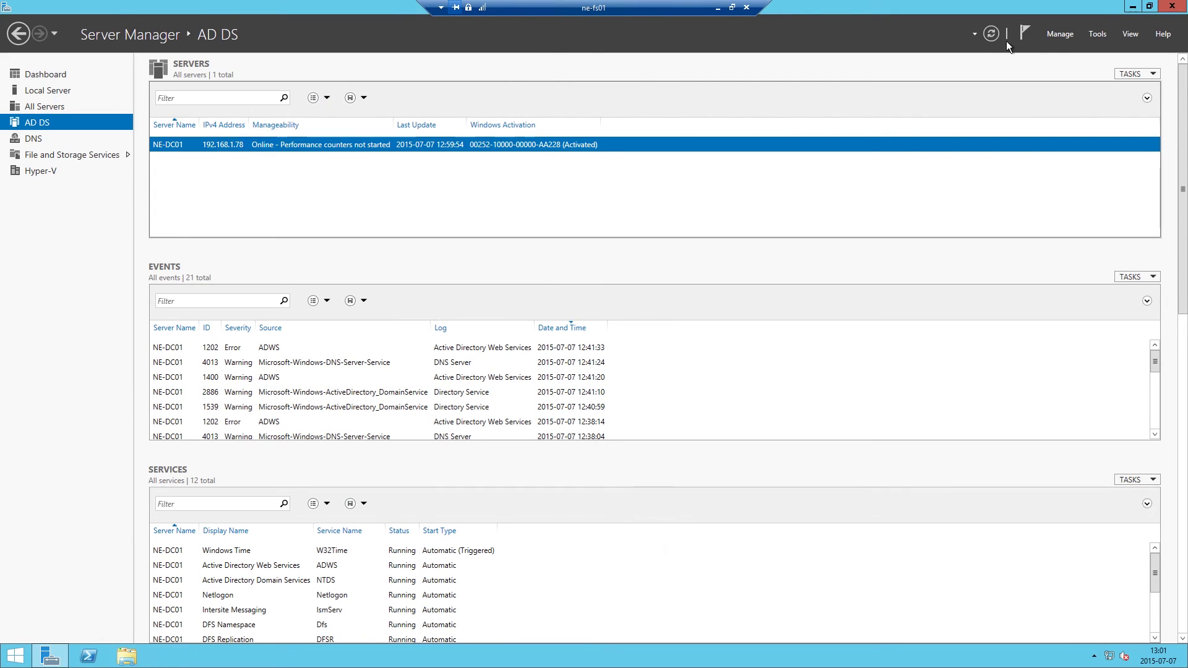
{"action": "left_click", "coordinate": [1097, 34]}
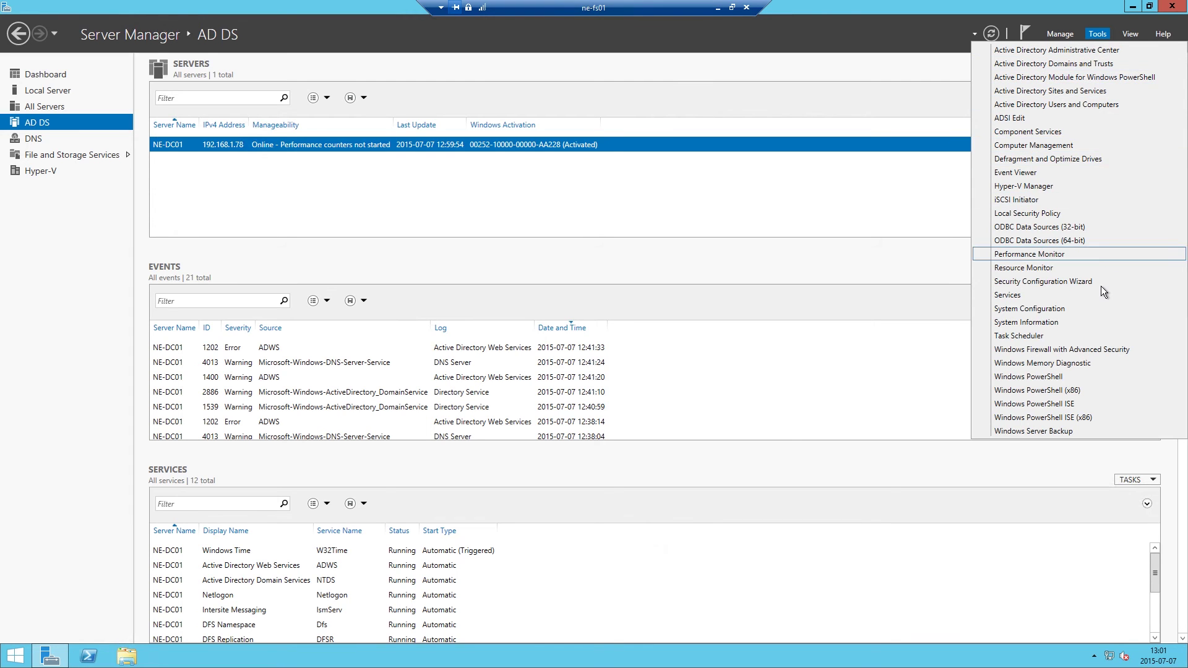
{"action": "left_click", "coordinate": [845, 180]}
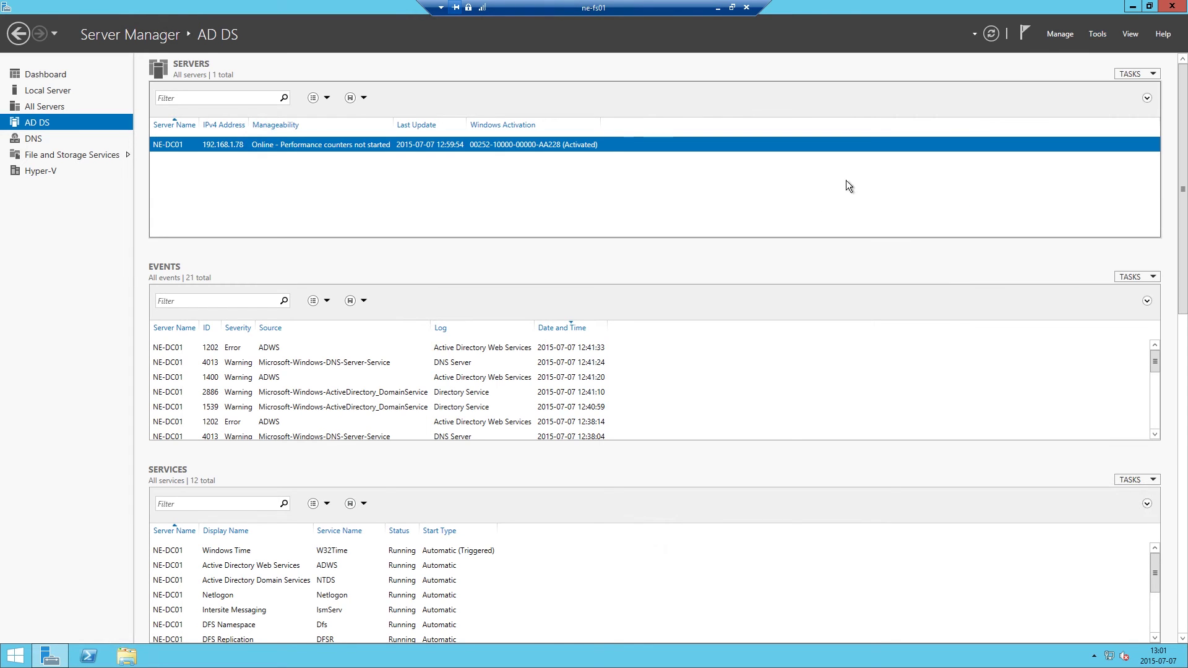
{"action": "left_click", "coordinate": [1052, 35]}
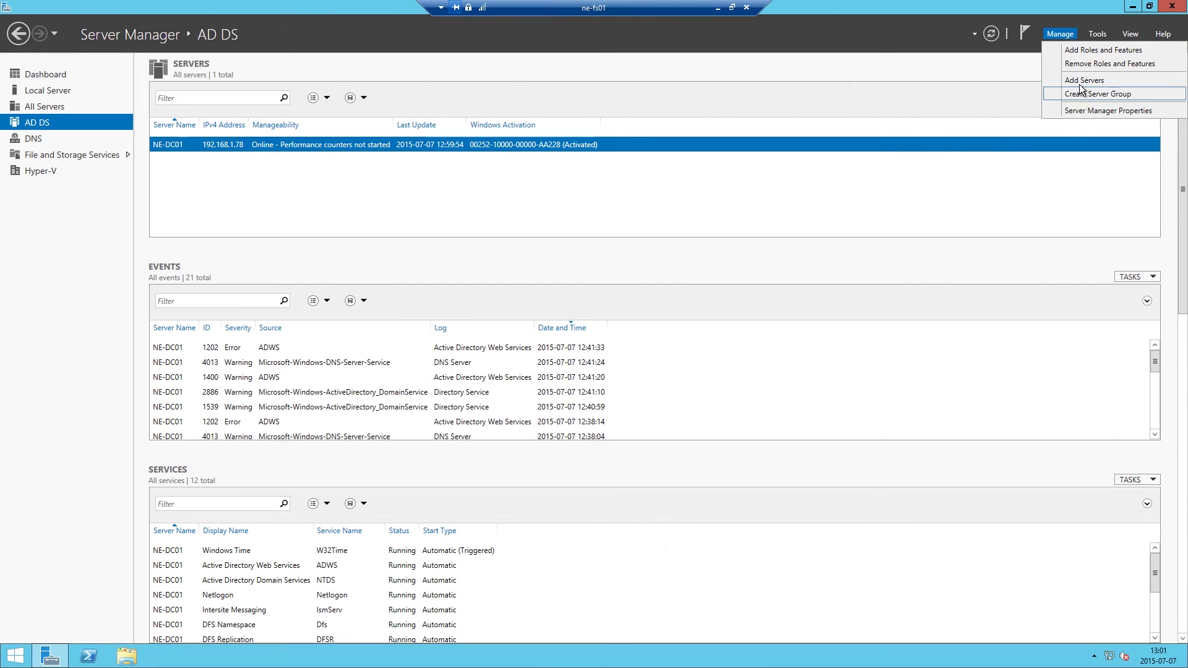
{"action": "left_click", "coordinate": [1089, 63]}
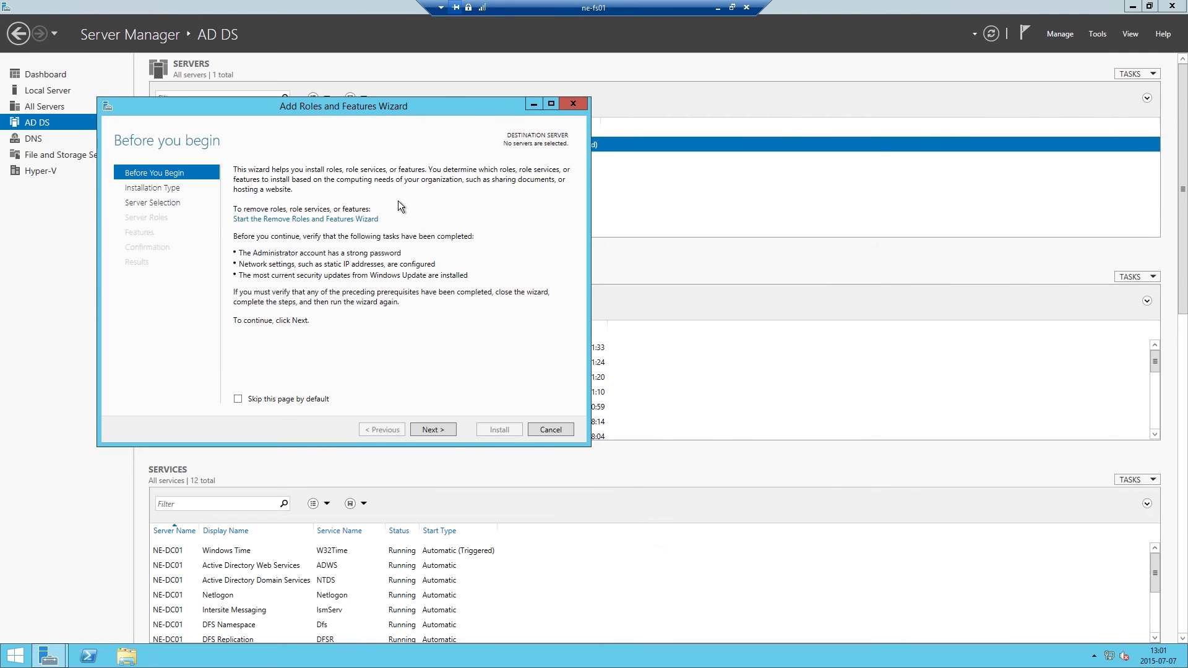
Target NE-FS01, tick the Group Policy Management feature, and install it.
{"action": "left_click", "coordinate": [180, 192]}
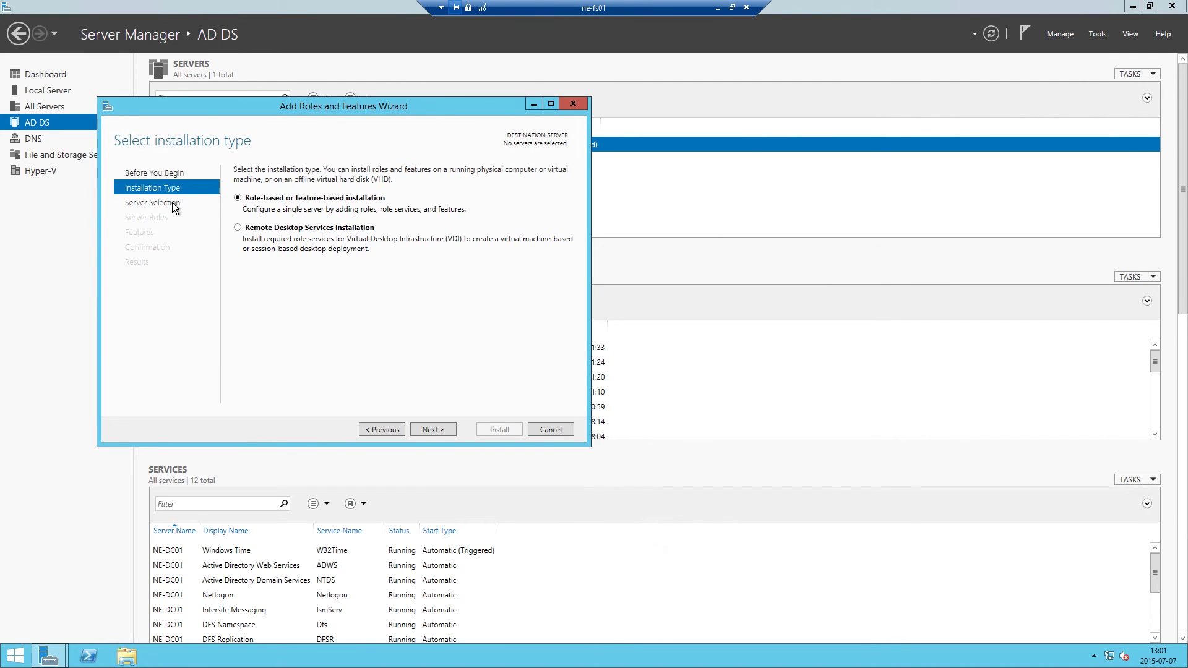
{"action": "key", "text": "Return"}
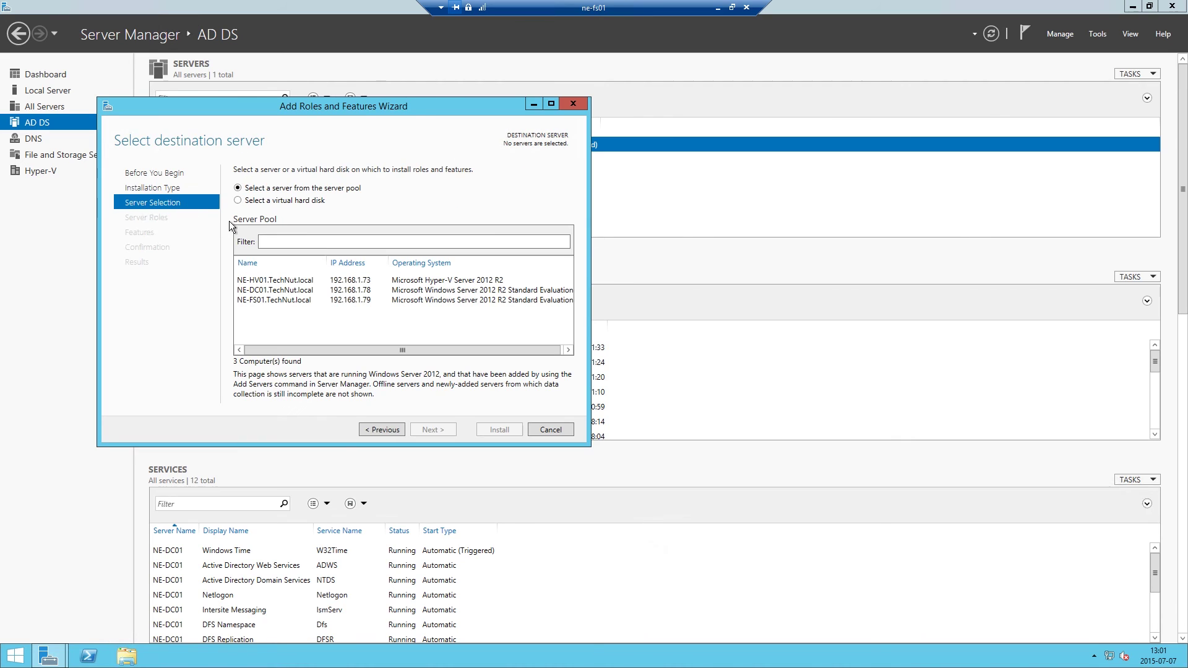
{"action": "left_click", "coordinate": [267, 290]}
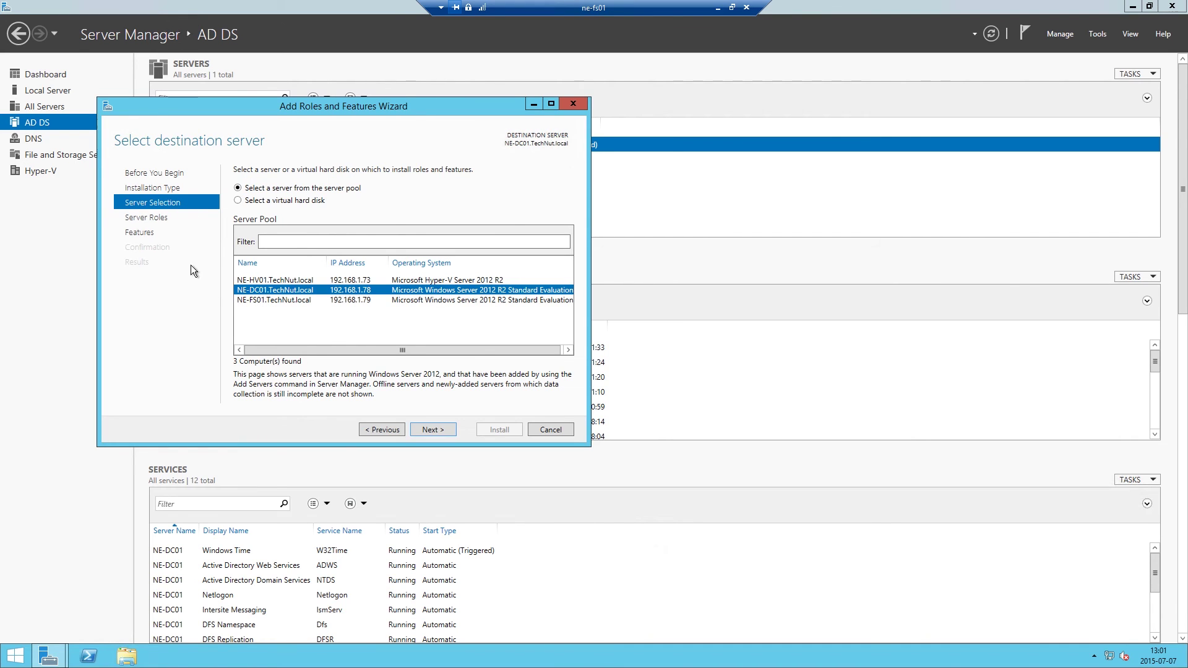
{"action": "left_click", "coordinate": [259, 282]}
{"action": "left_click", "coordinate": [262, 300]}
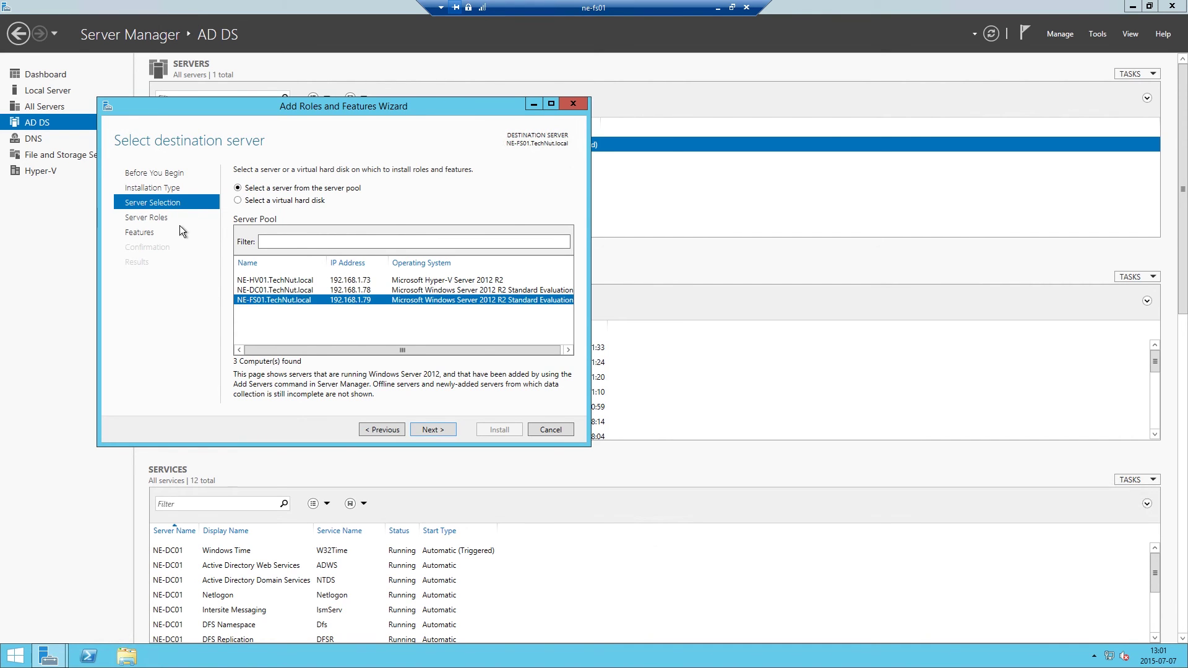
{"action": "left_click", "coordinate": [161, 218]}
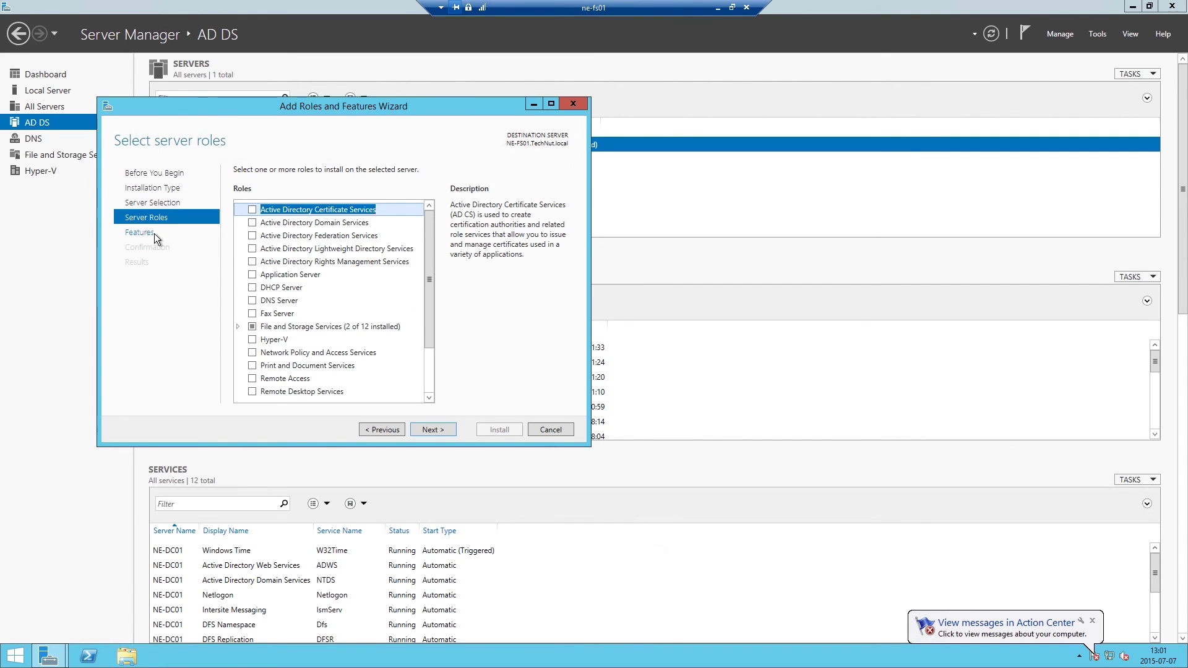
{"action": "left_click", "coordinate": [154, 233]}
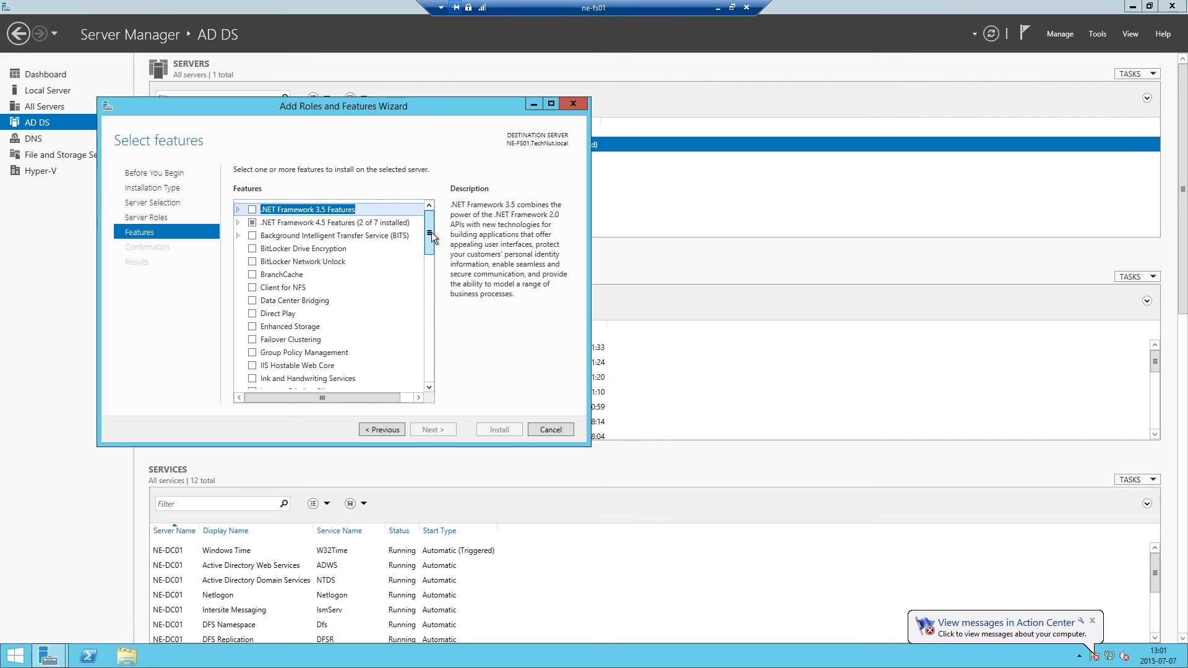
{"action": "scroll", "coordinate": [432, 235], "scroll_direction": "down", "scroll_amount": 3}
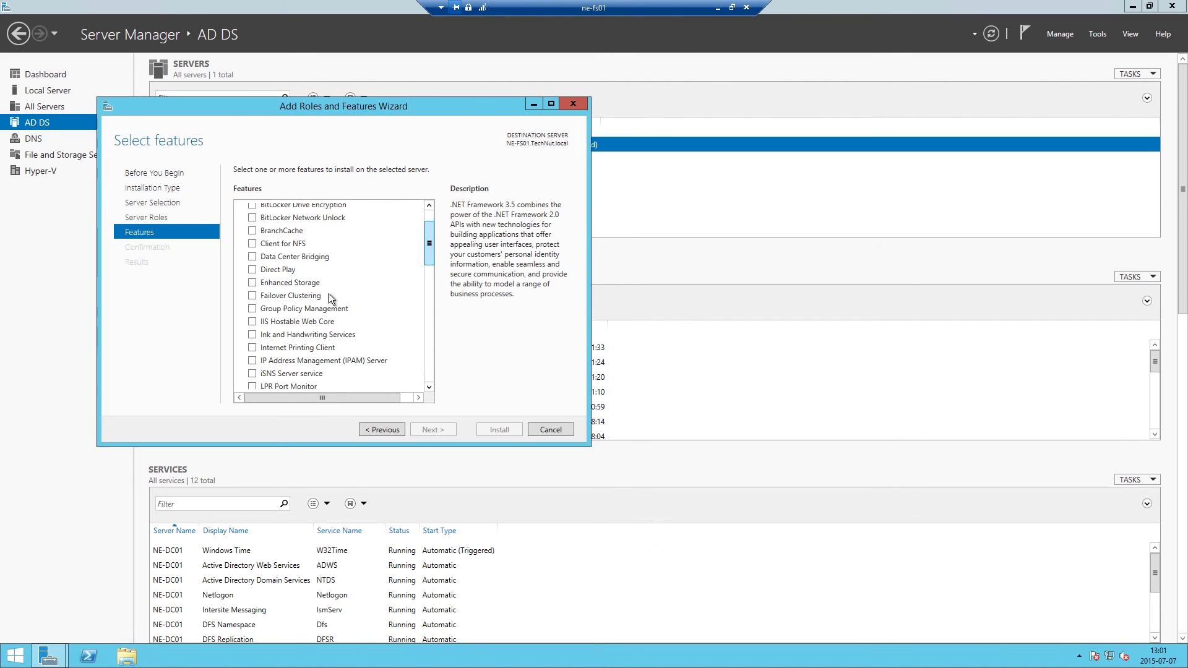
{"action": "left_click", "coordinate": [254, 307]}
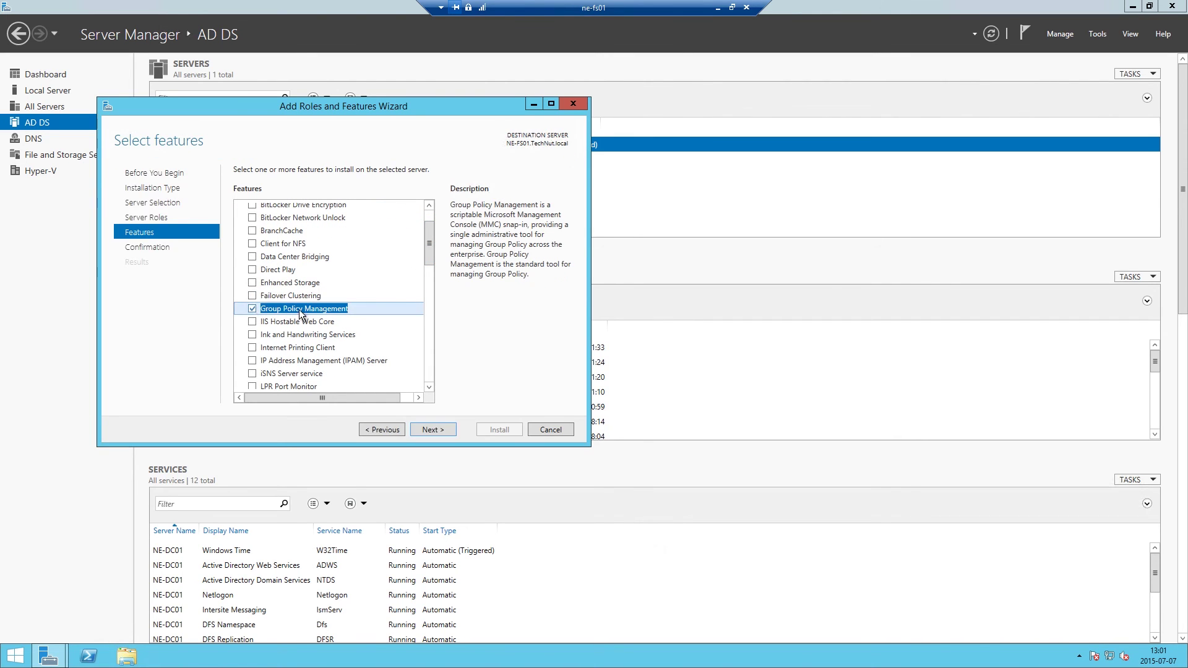
{"action": "left_click", "coordinate": [430, 428]}
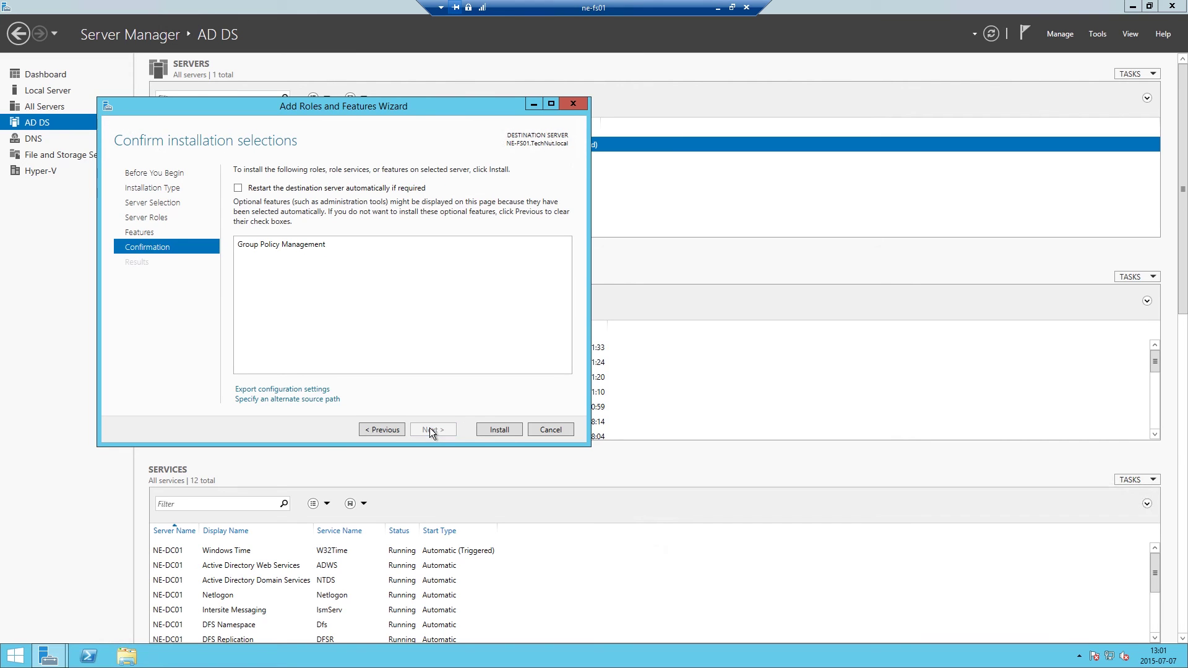
{"action": "left_click", "coordinate": [493, 431]}
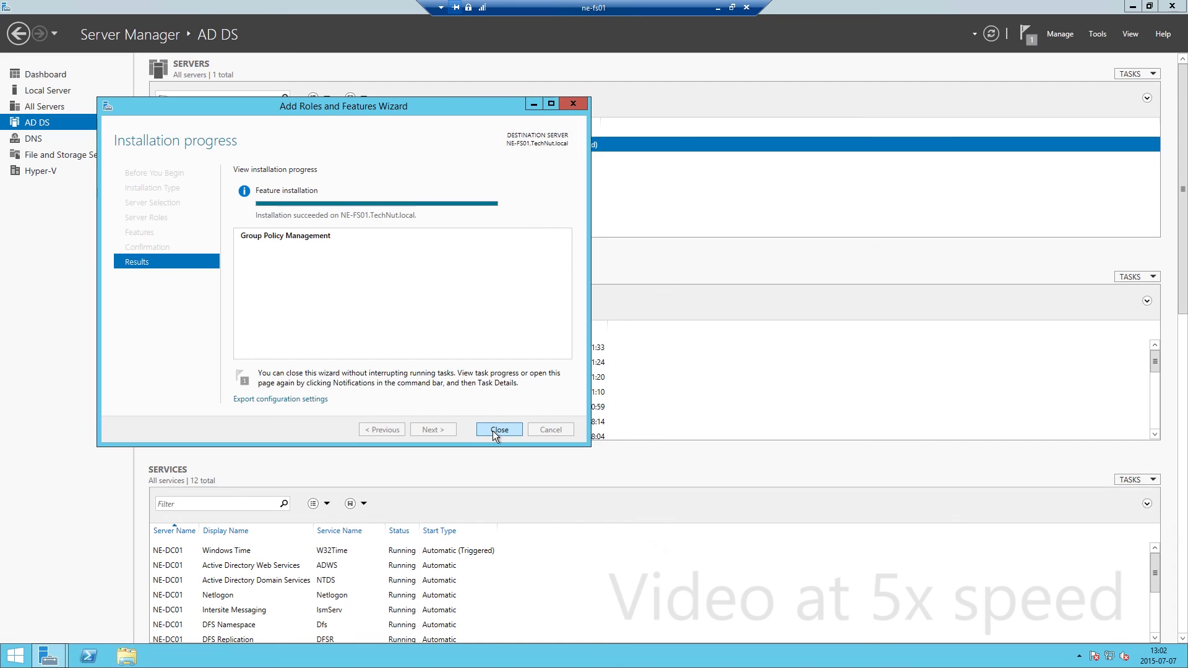
{"action": "left_click", "coordinate": [499, 430]}
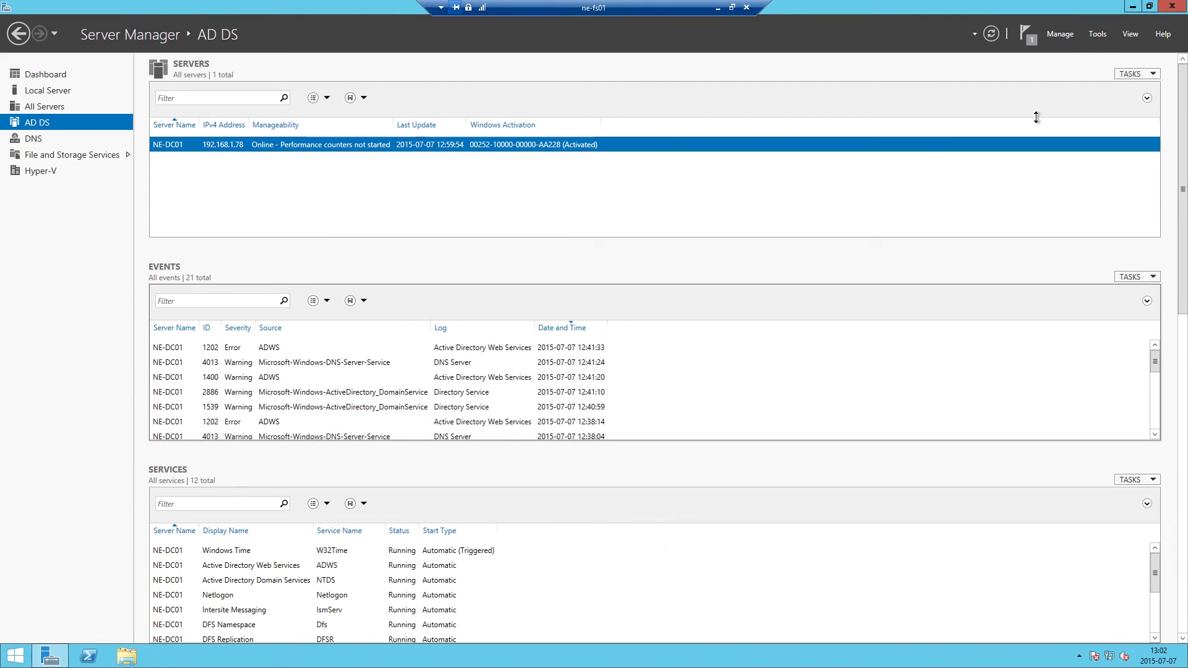
Launch Group Policy Management maximized and expand Forest > Domains > TechNut.local to select TechNut Users.
{"action": "left_click", "coordinate": [1100, 35]}
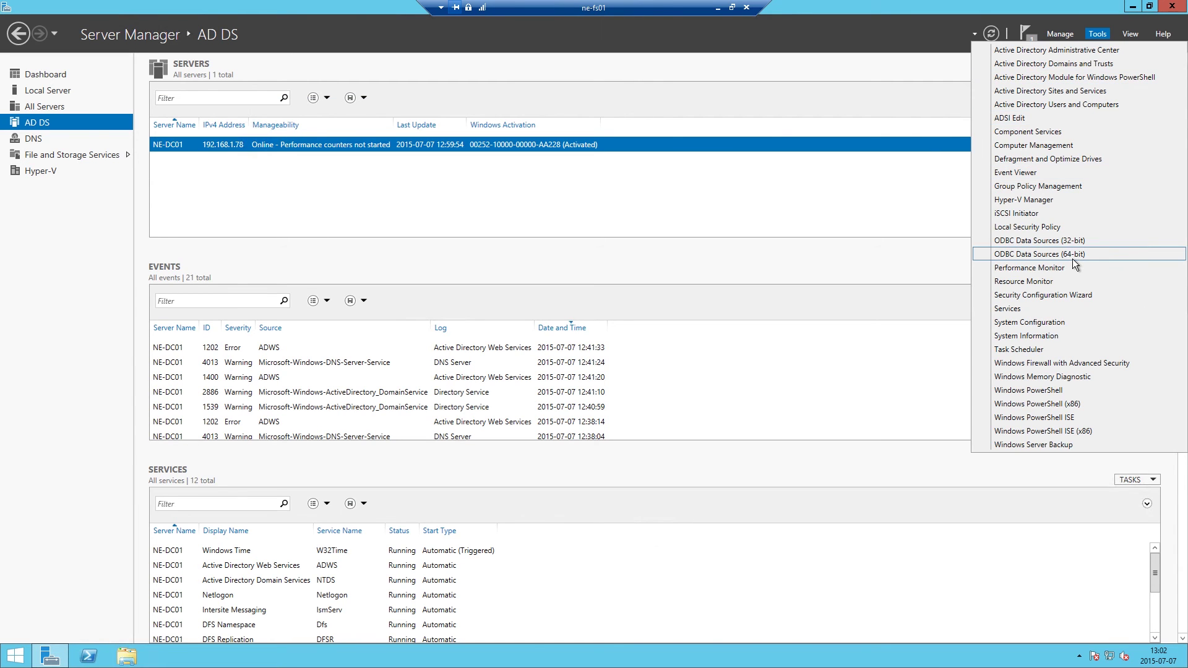
{"action": "left_click", "coordinate": [1075, 187]}
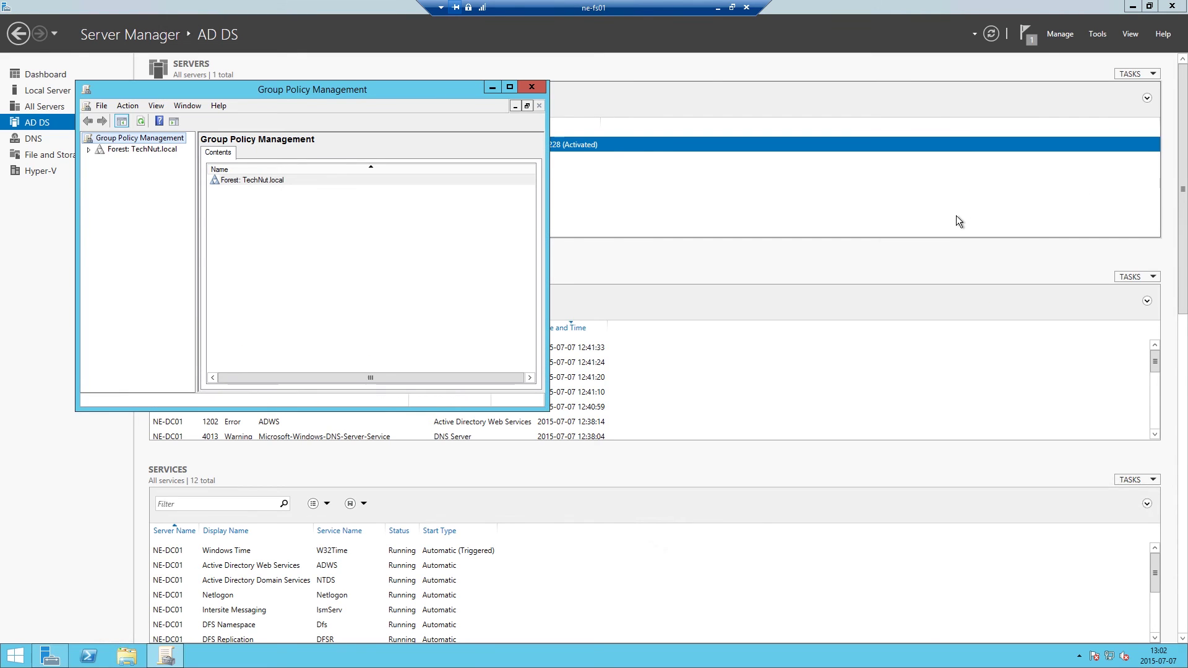
{"action": "left_click", "coordinate": [509, 88]}
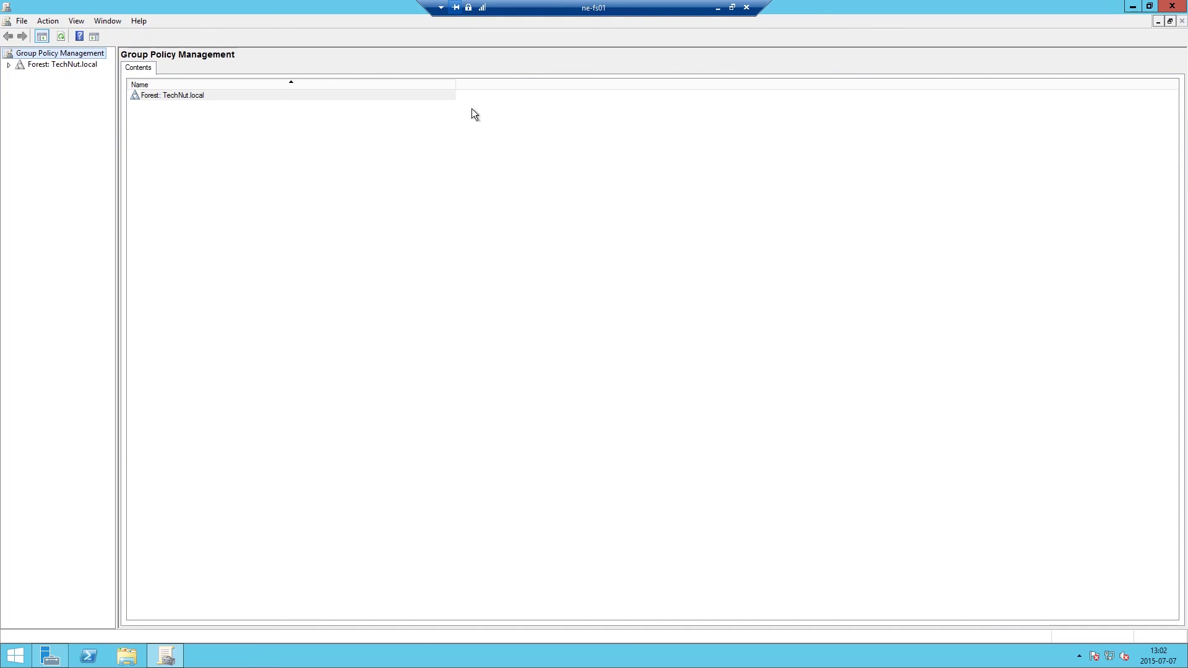
{"action": "left_click", "coordinate": [8, 65]}
{"action": "left_click", "coordinate": [20, 76]}
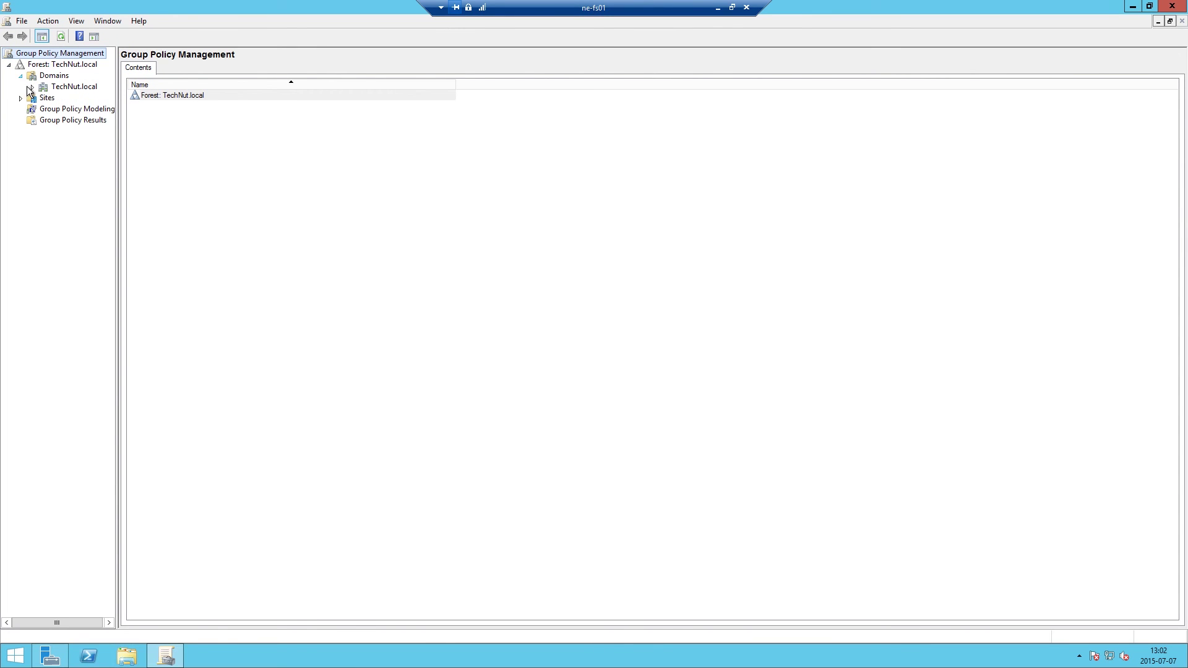
{"action": "left_click", "coordinate": [32, 87]}
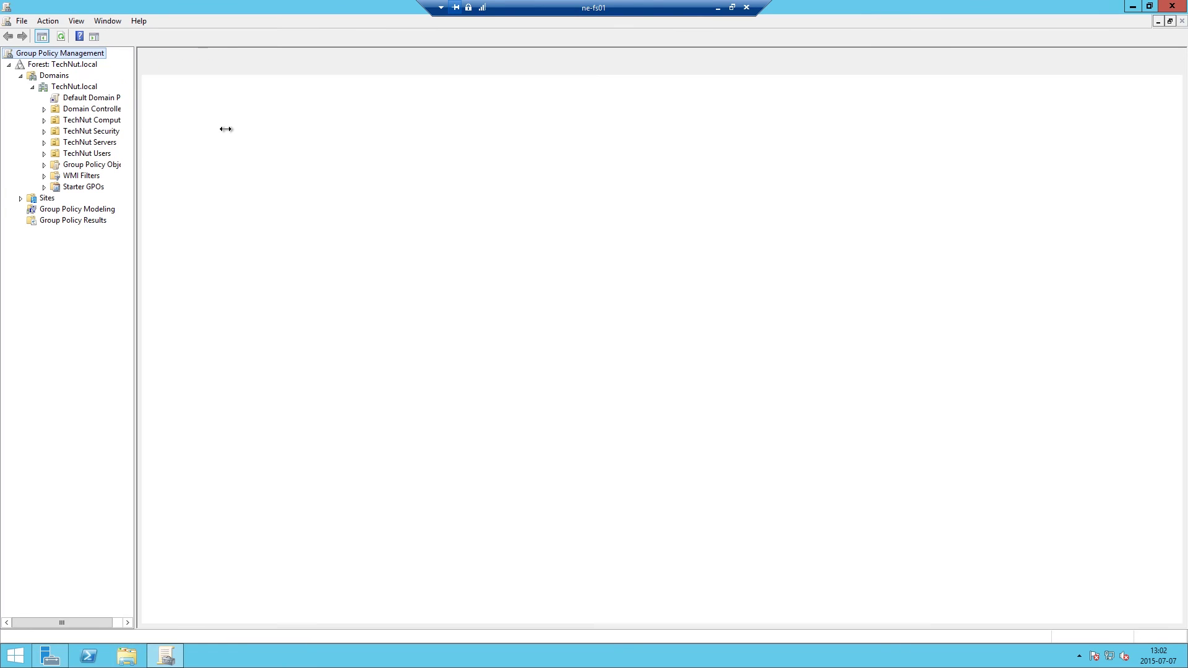
{"action": "left_click_drag", "start_coordinate": [225, 129], "coordinate": [229, 128]}
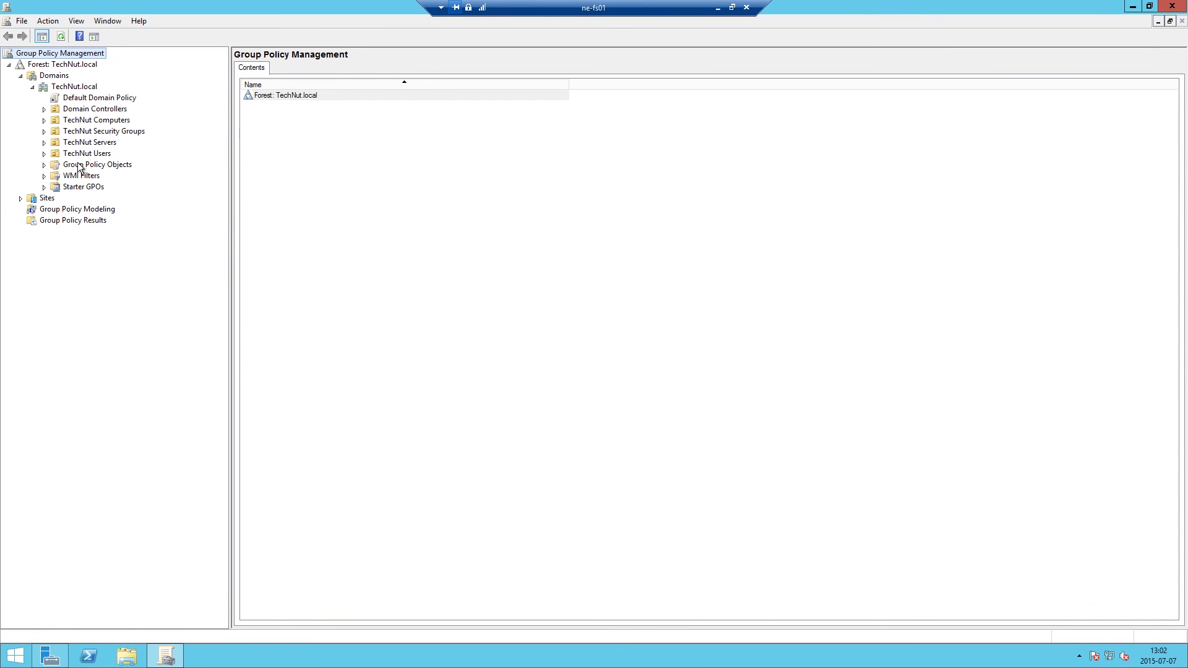
{"action": "left_click", "coordinate": [60, 153]}
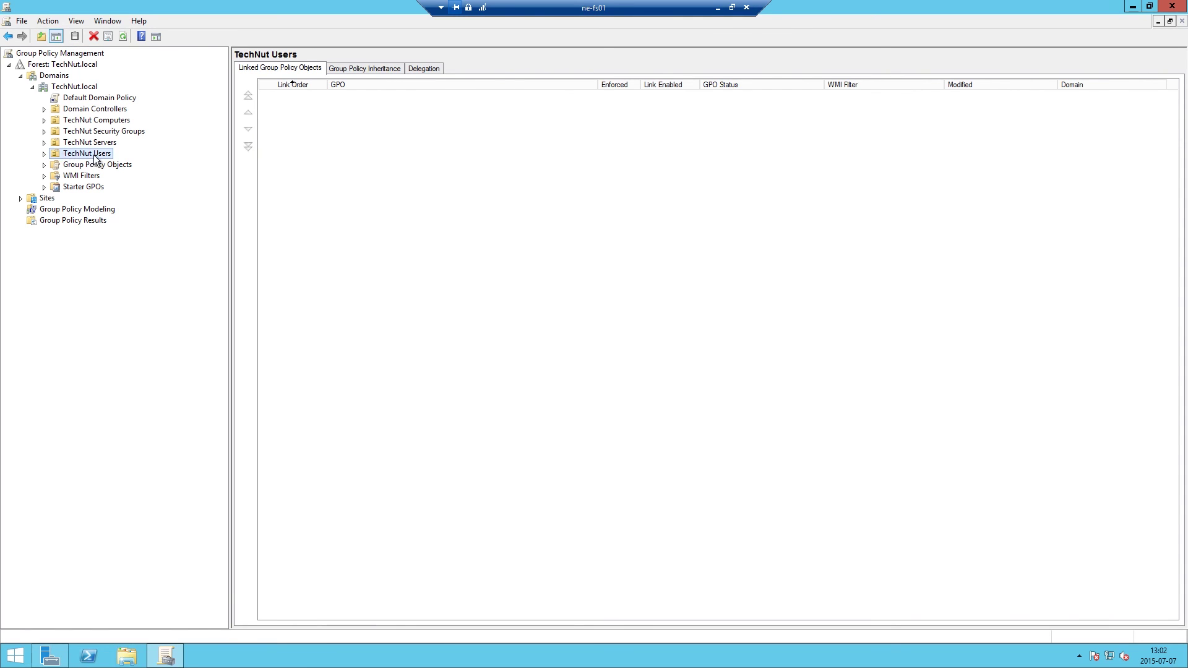
Create and link a GPO named NetworkDrives on TechNut Users, then open it for editing.
{"action": "right_click", "coordinate": [62, 153]}
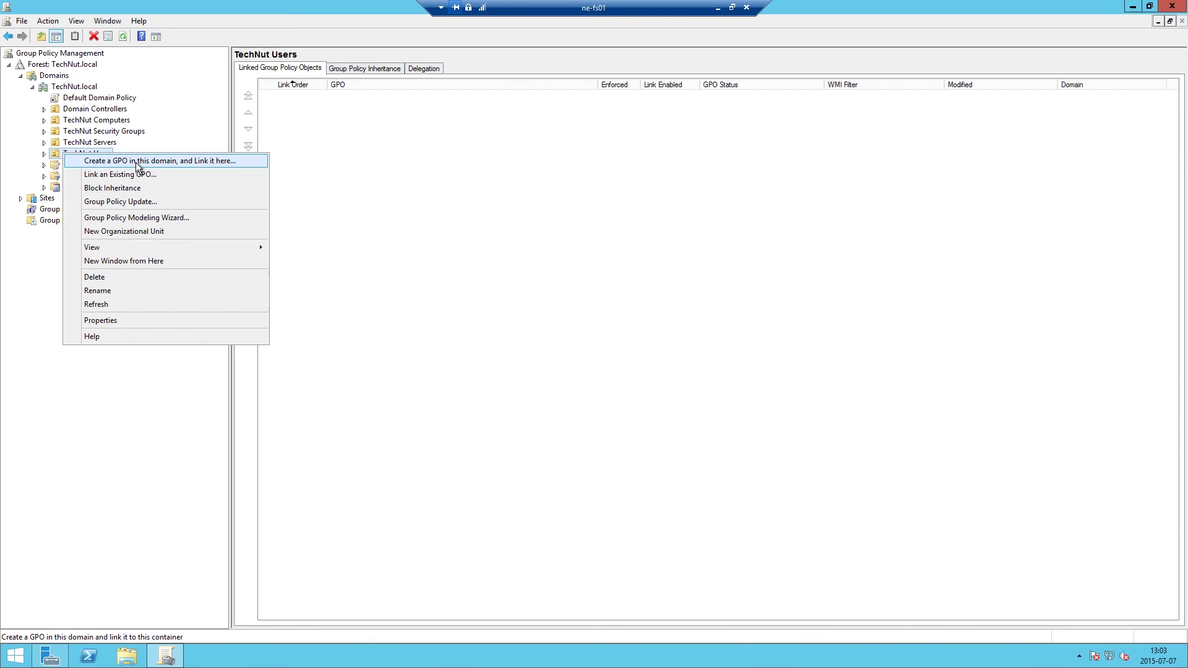
{"action": "left_click", "coordinate": [161, 161]}
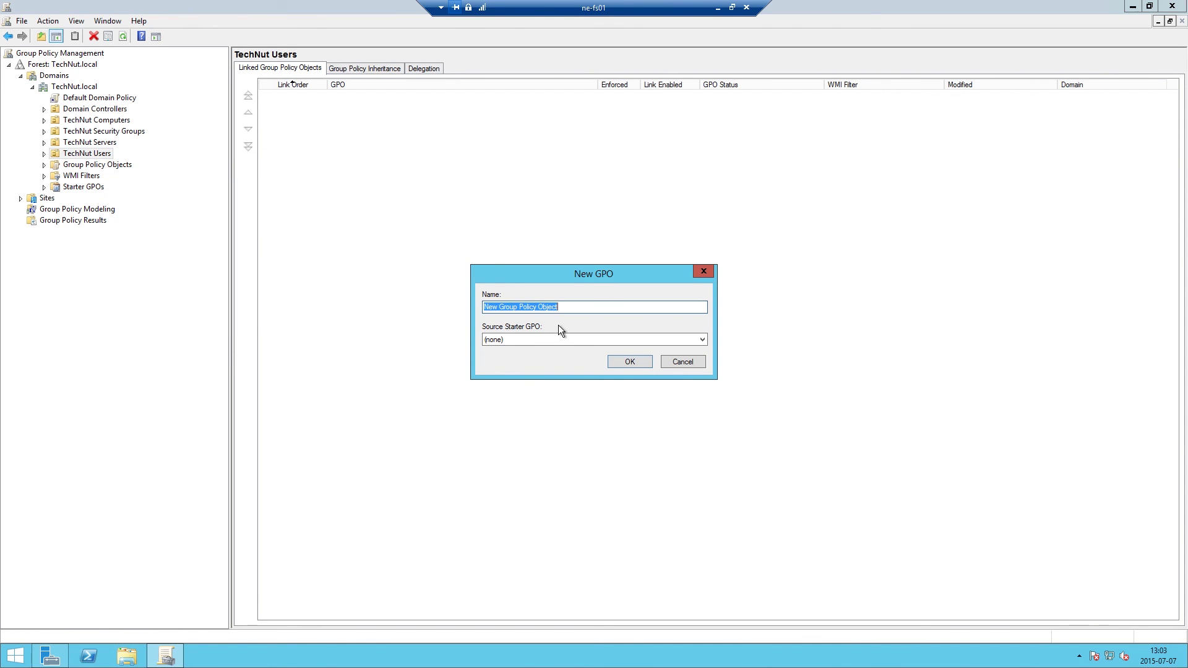
{"action": "type", "text": "NetworkDrives"}
{"action": "left_click", "coordinate": [632, 361]}
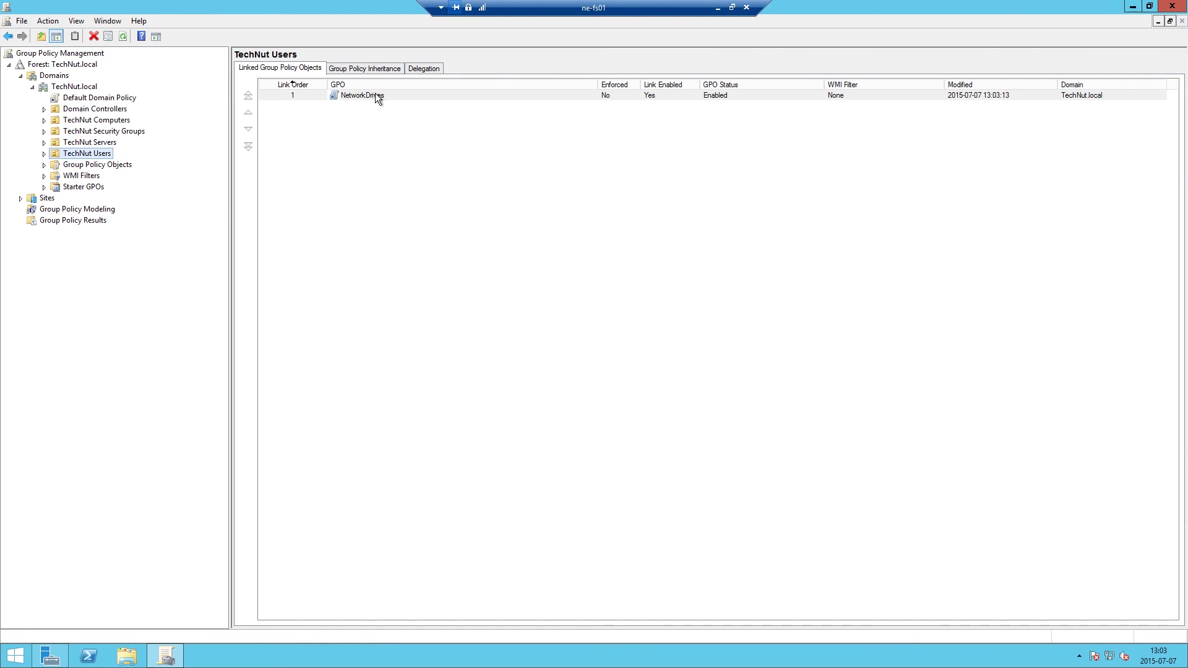
{"action": "right_click", "coordinate": [375, 94]}
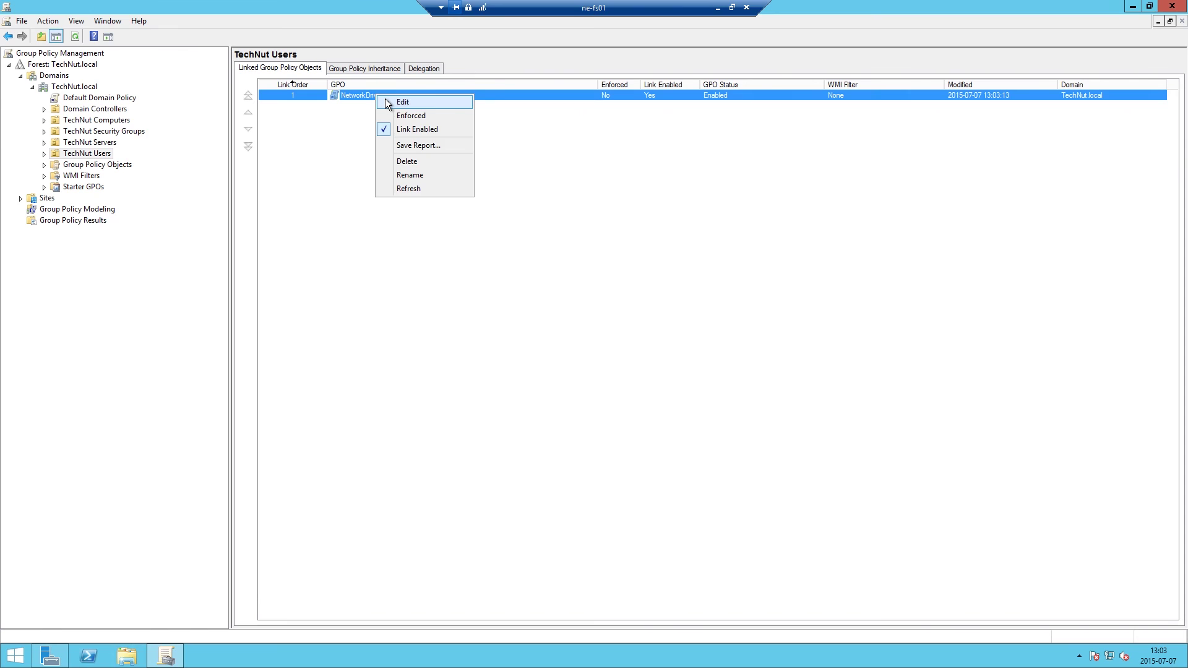
{"action": "left_click", "coordinate": [402, 102]}
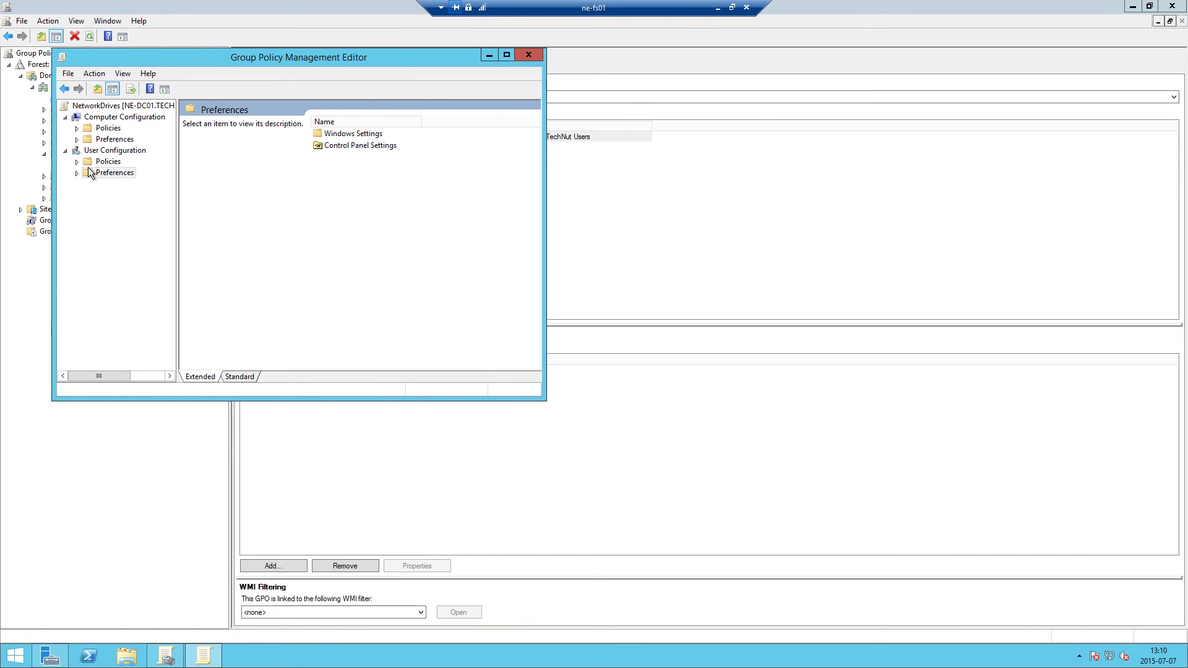
Create a new Mapped Drive entry under User Configuration > Preferences > Windows Settings > Drive Maps.
{"action": "left_click", "coordinate": [76, 173]}
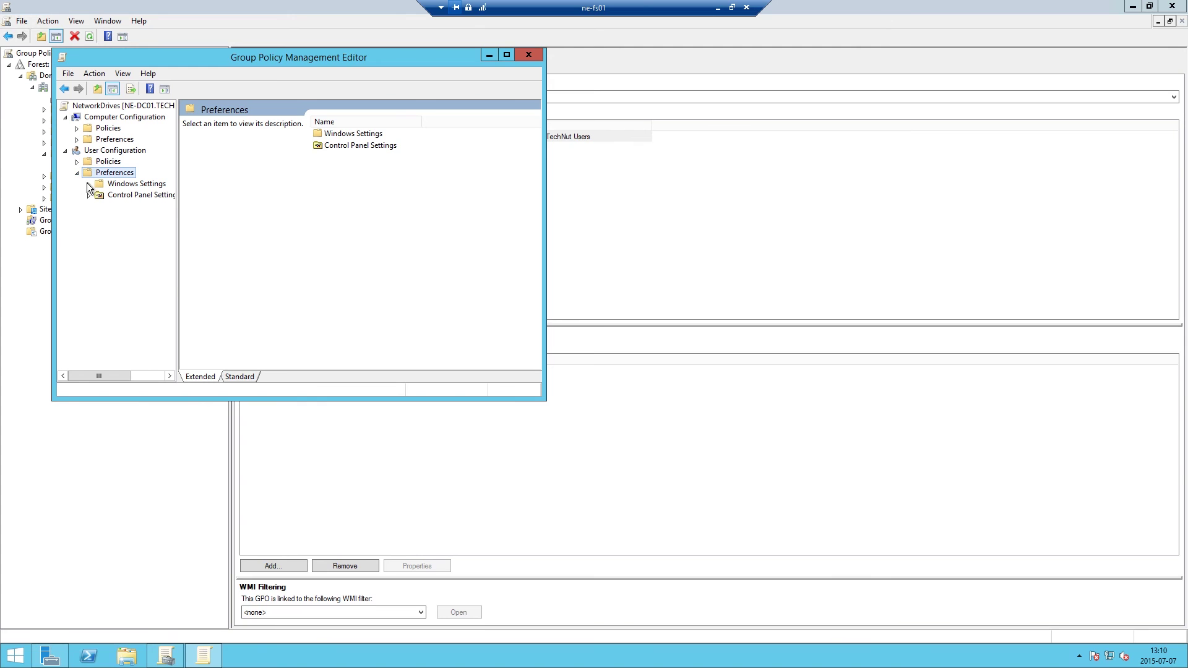
{"action": "left_click", "coordinate": [89, 184]}
{"action": "left_click", "coordinate": [133, 209]}
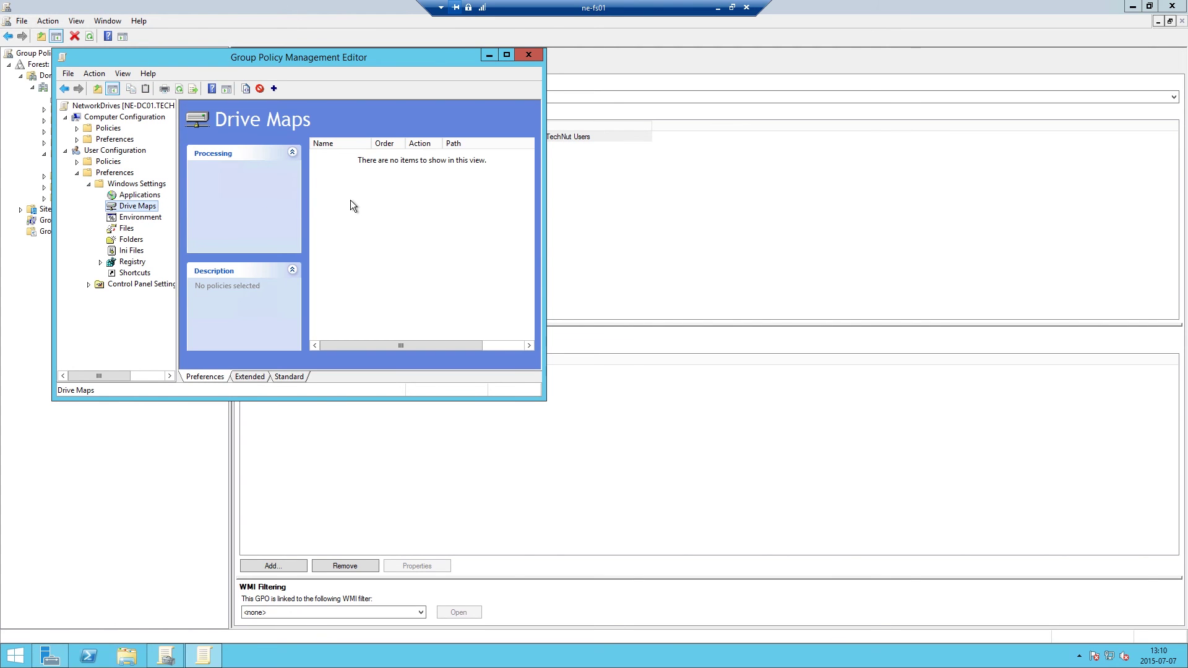
{"action": "right_click", "coordinate": [350, 201]}
{"action": "mouse_move", "coordinate": [379, 208]}
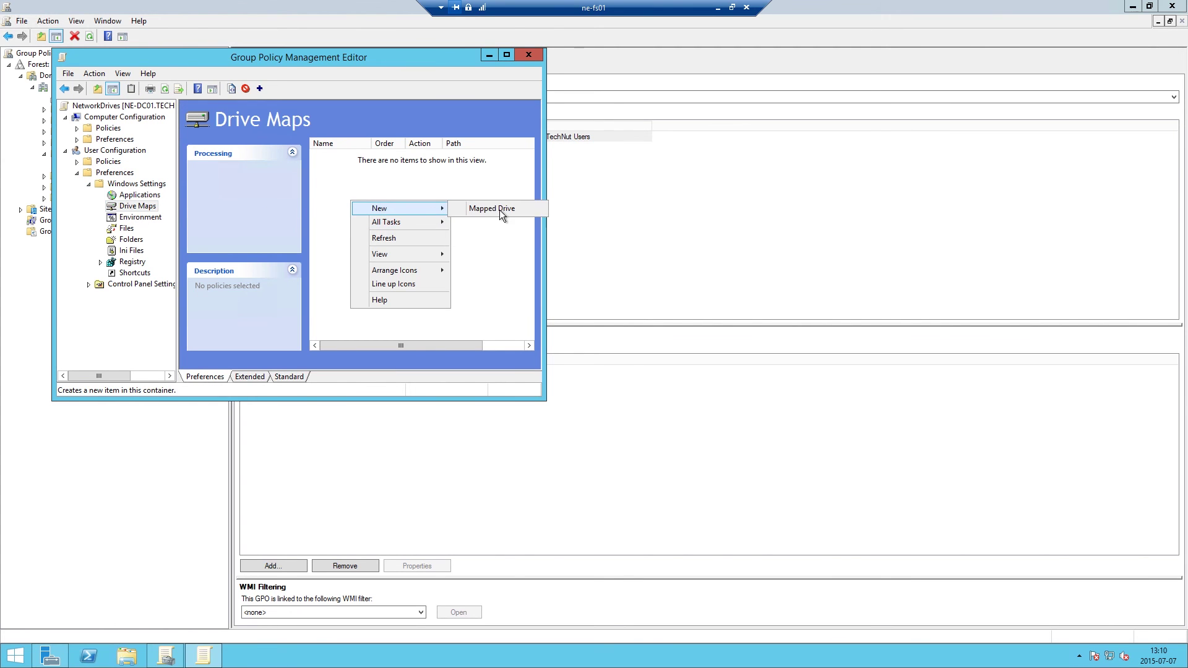
{"action": "left_click", "coordinate": [499, 211]}
Map \\ne-fs01\media as drive M: labelled Media, reconnecting at logon, and save it.
{"action": "left_click", "coordinate": [299, 160]}
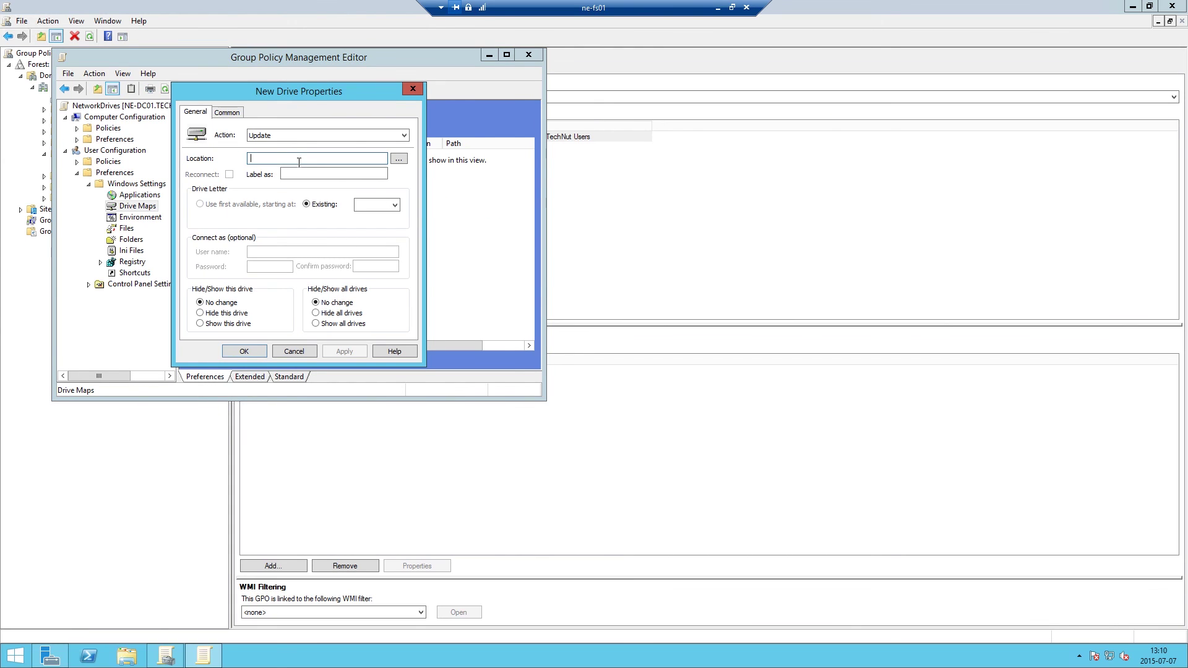
{"action": "type", "text": "\\\\n"}
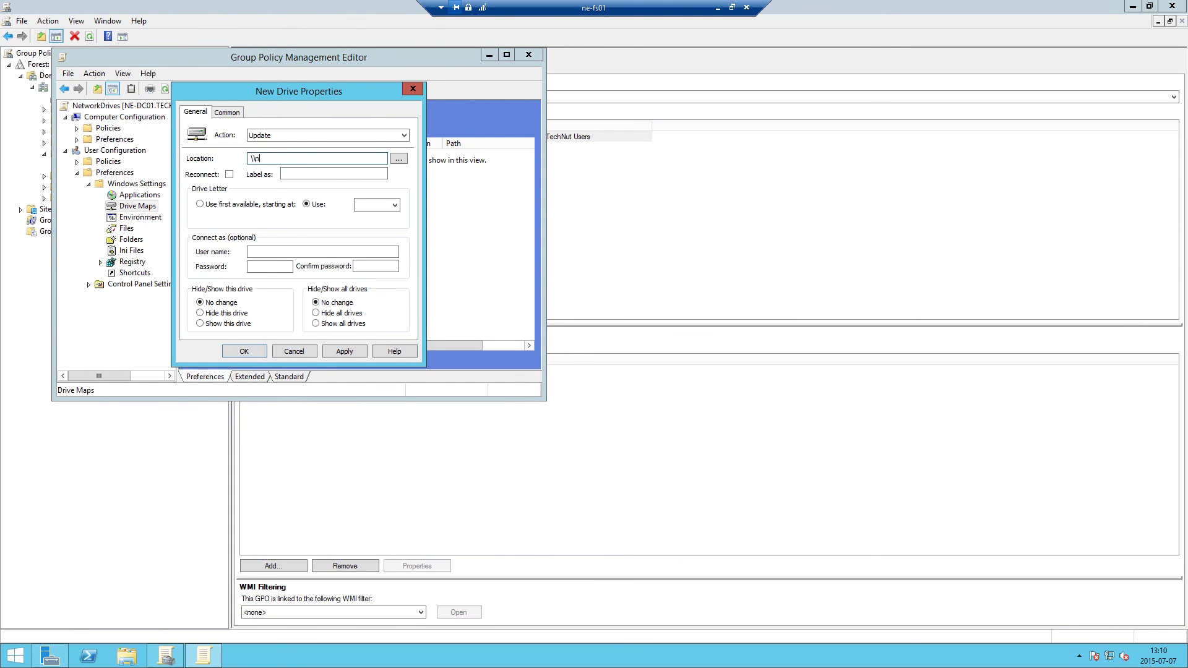
{"action": "type", "text": "e-fs01\\media"}
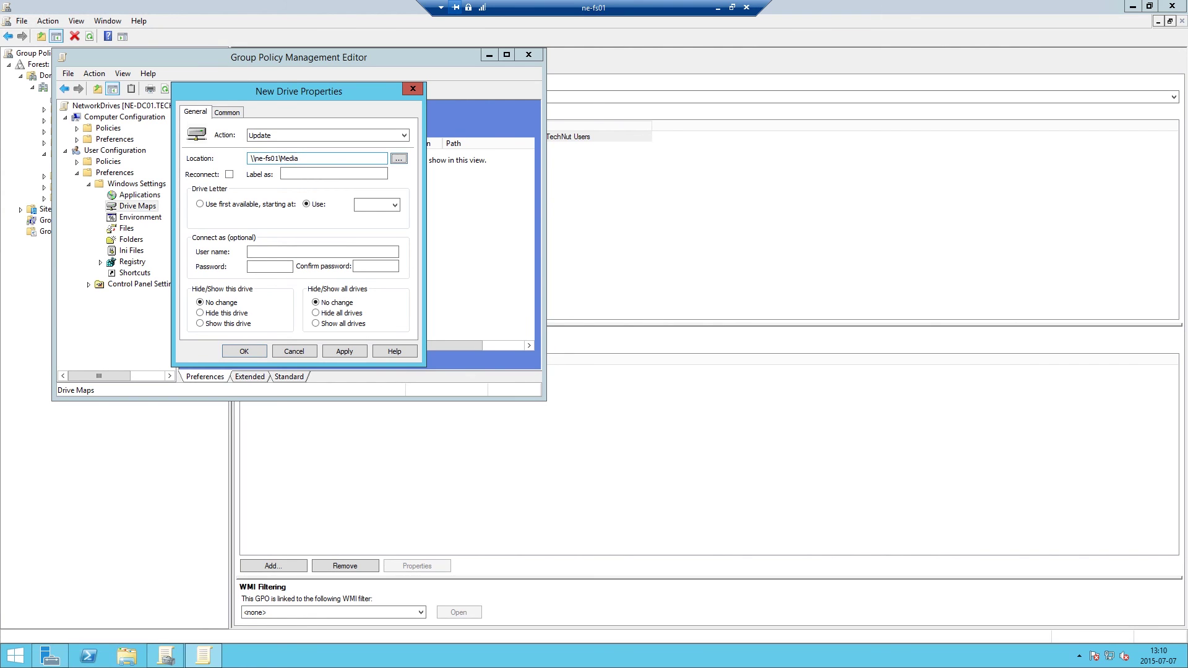
{"action": "left_click", "coordinate": [229, 175]}
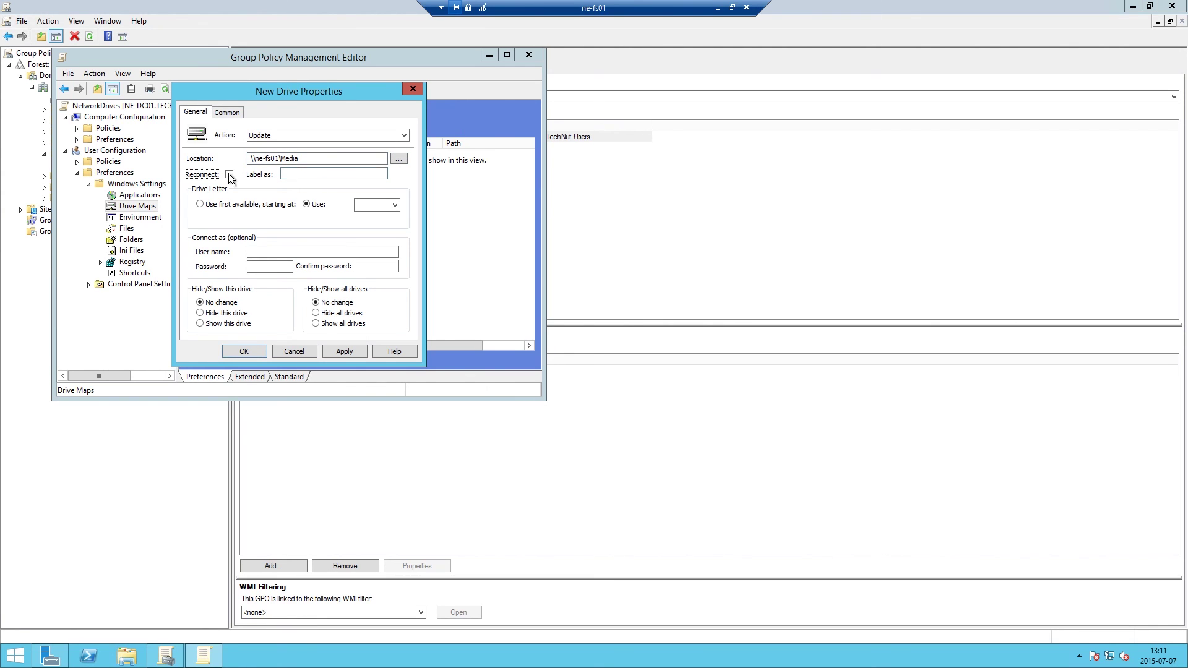
{"action": "left_click", "coordinate": [303, 174]}
{"action": "type", "text": "Media"}
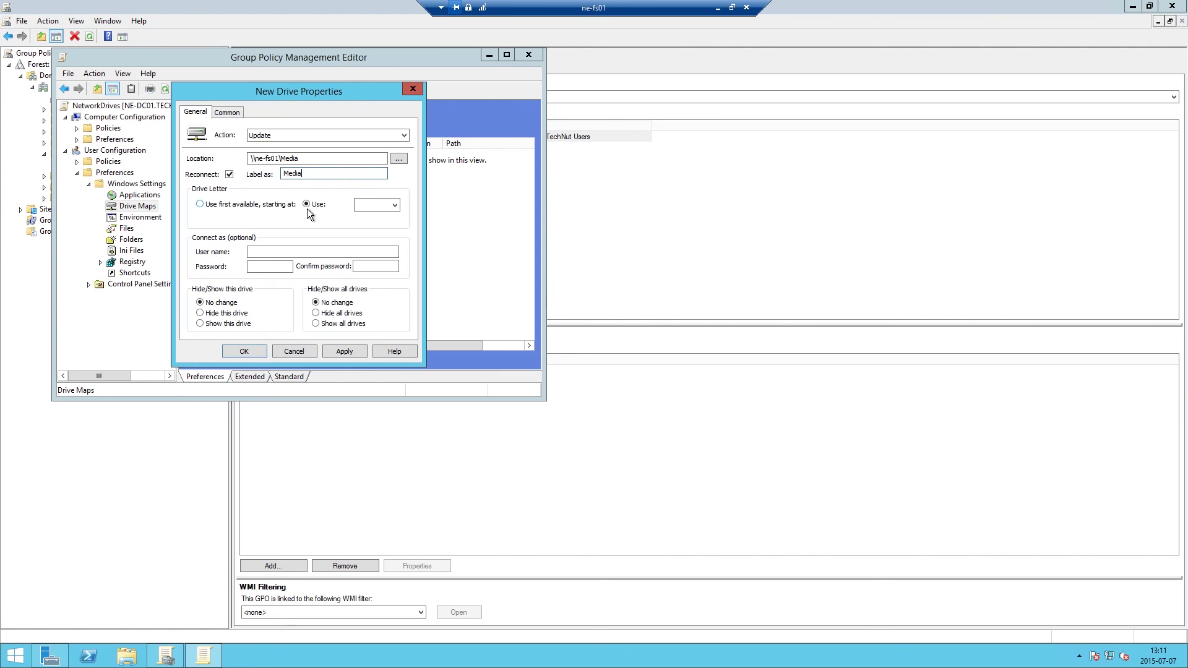
{"action": "left_click", "coordinate": [384, 205]}
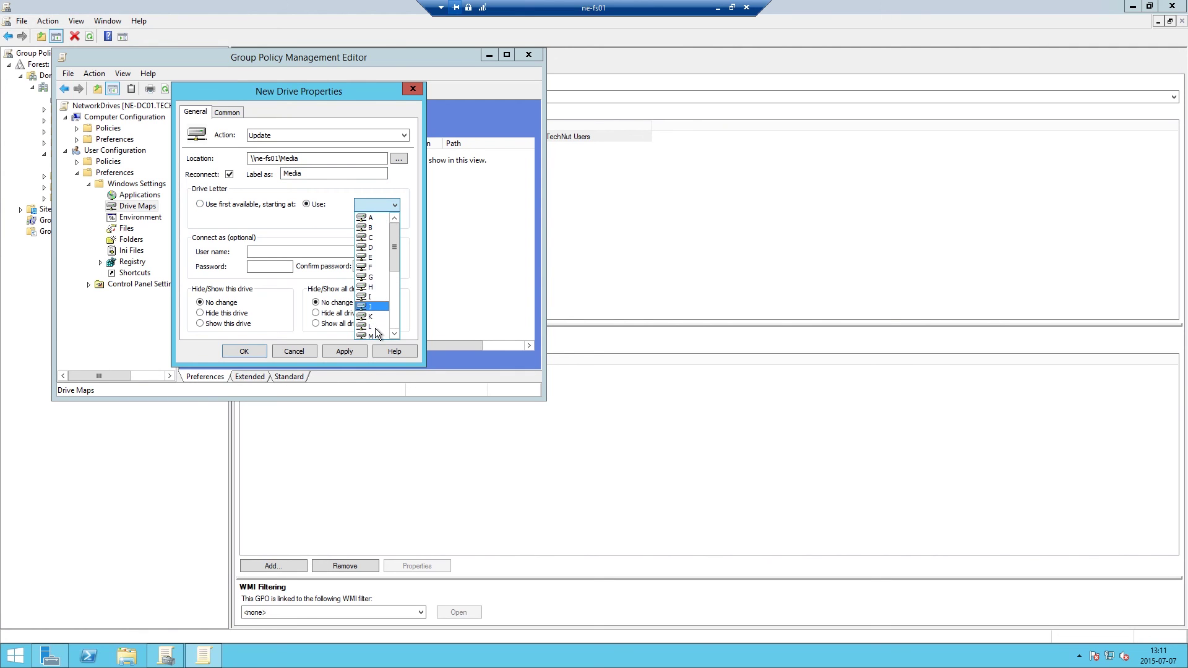
{"action": "scroll", "coordinate": [372, 292], "scroll_direction": "down", "scroll_amount": 4}
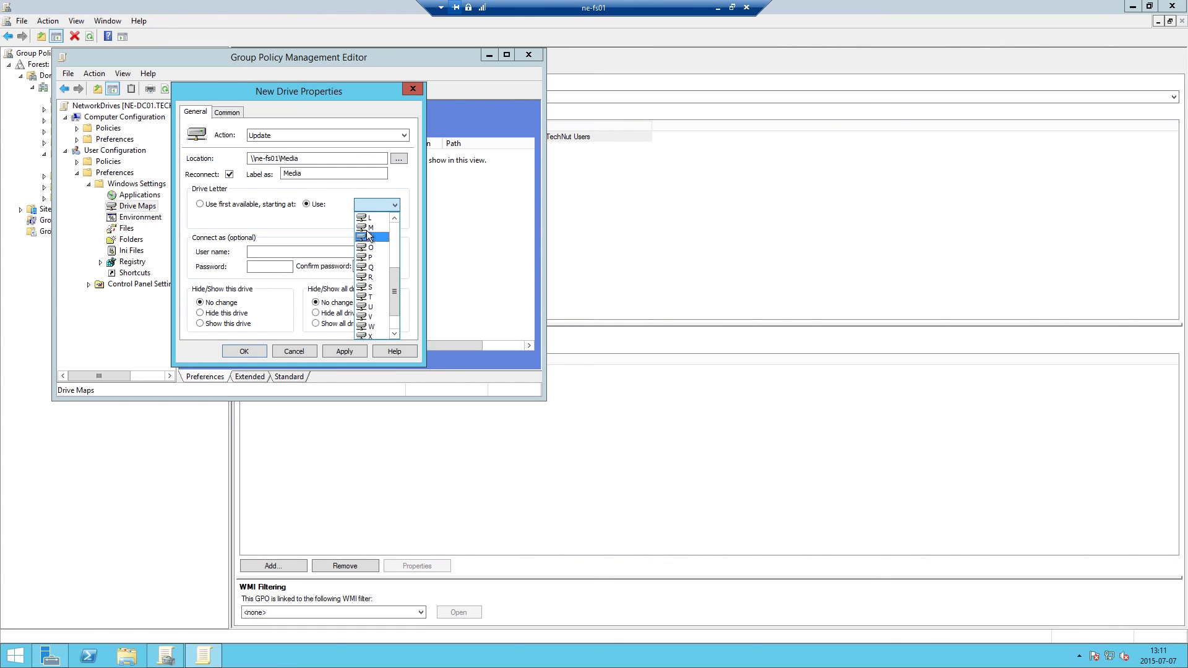
{"action": "left_click", "coordinate": [370, 228]}
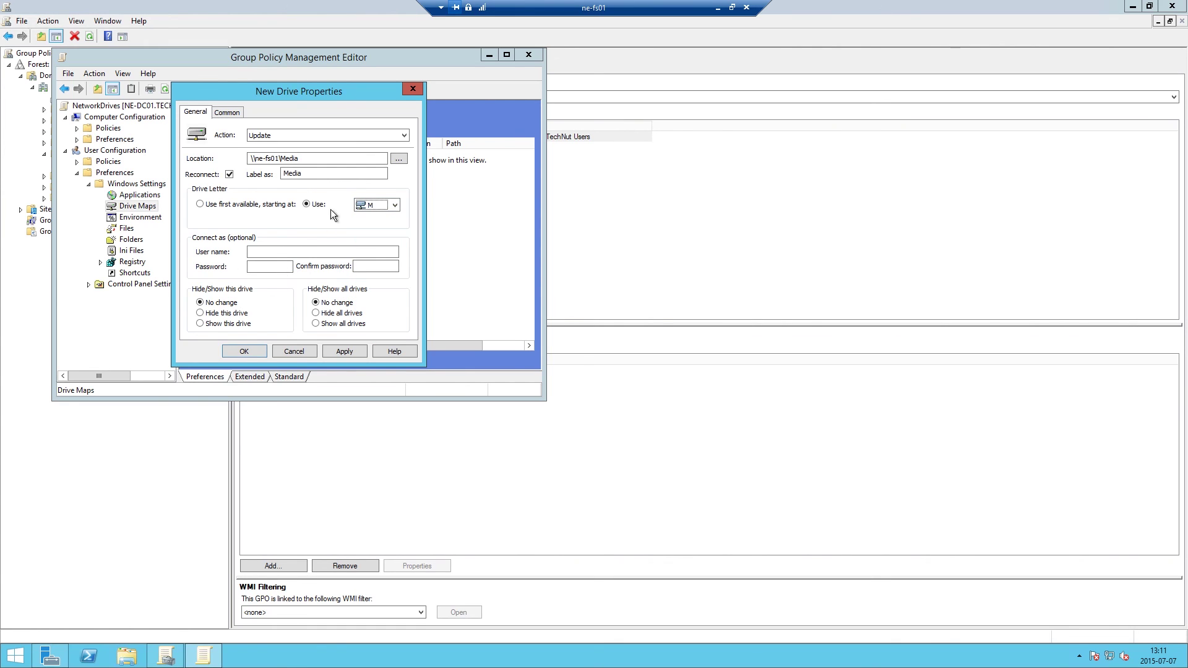
{"action": "left_click", "coordinate": [227, 112]}
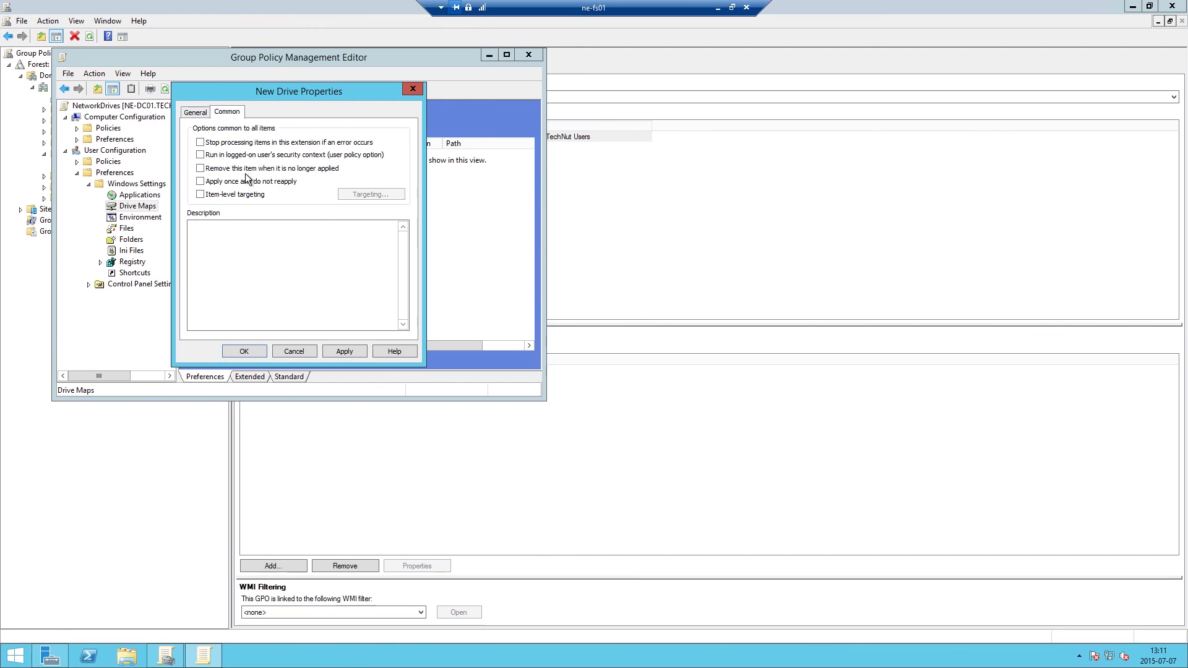
{"action": "left_click", "coordinate": [206, 114]}
{"action": "left_click", "coordinate": [245, 351]}
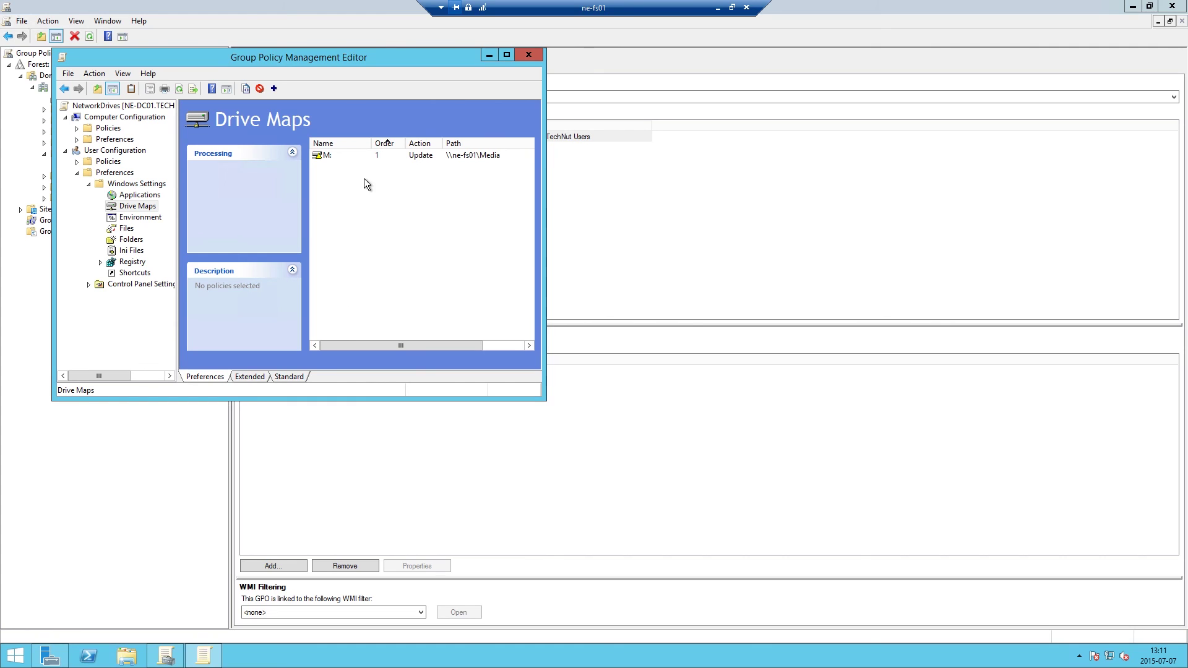
Close the Group Policy Management Editor to return to the NetworkDrives GPO scope.
{"action": "left_click", "coordinate": [527, 55]}
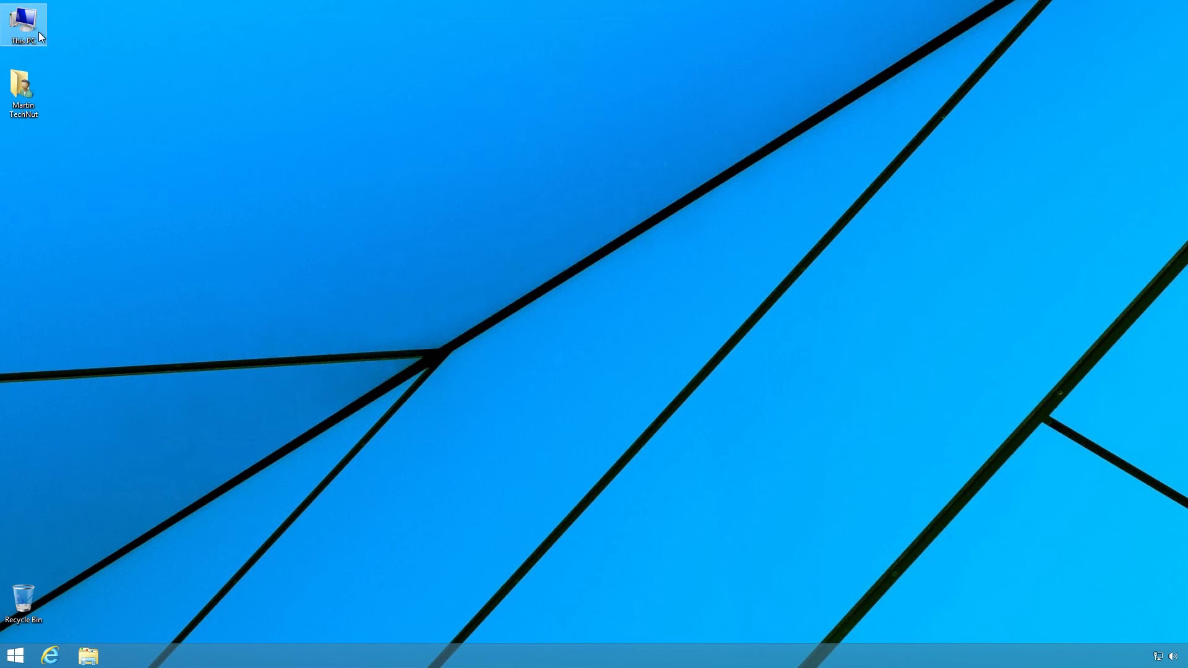
From This PC, open the H: home drive and its text file, then return to This PC.
{"action": "double_click", "coordinate": [25, 25]}
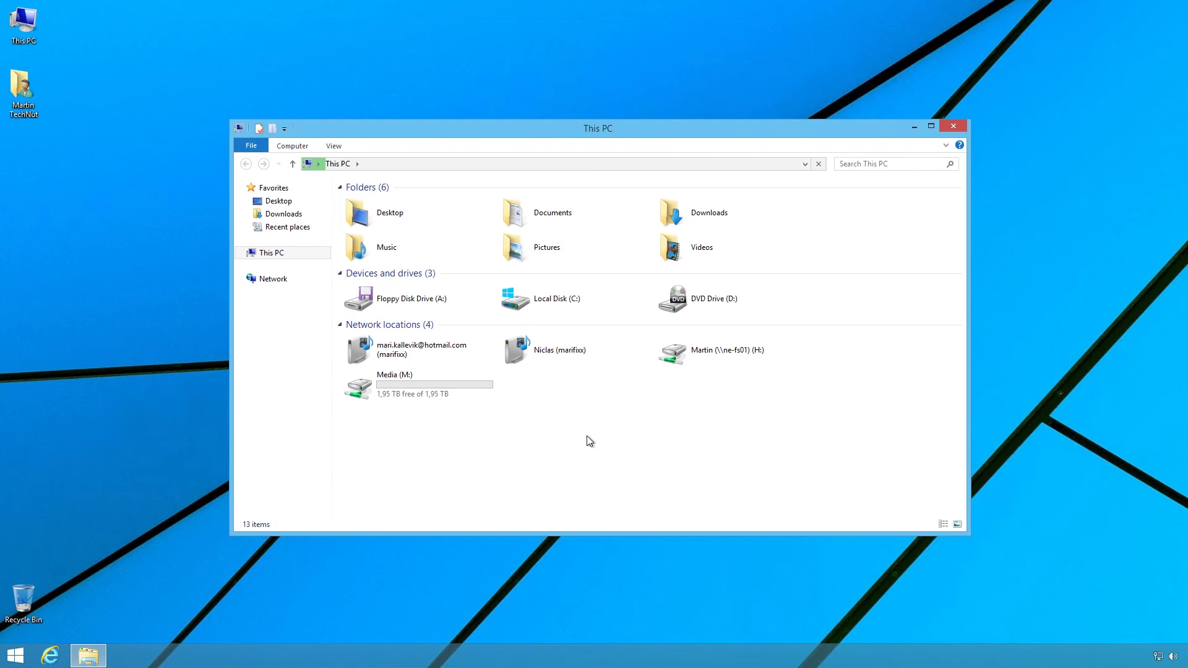
{"action": "left_click", "coordinate": [693, 356]}
{"action": "double_click", "coordinate": [693, 356]}
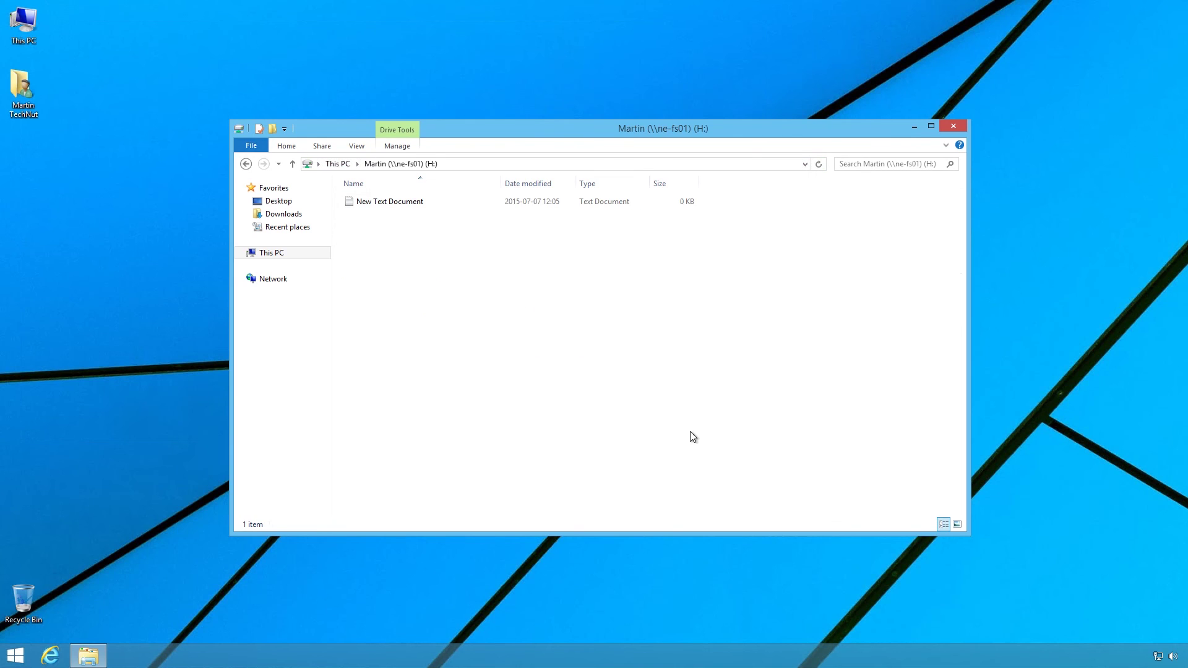
{"action": "left_click", "coordinate": [387, 205]}
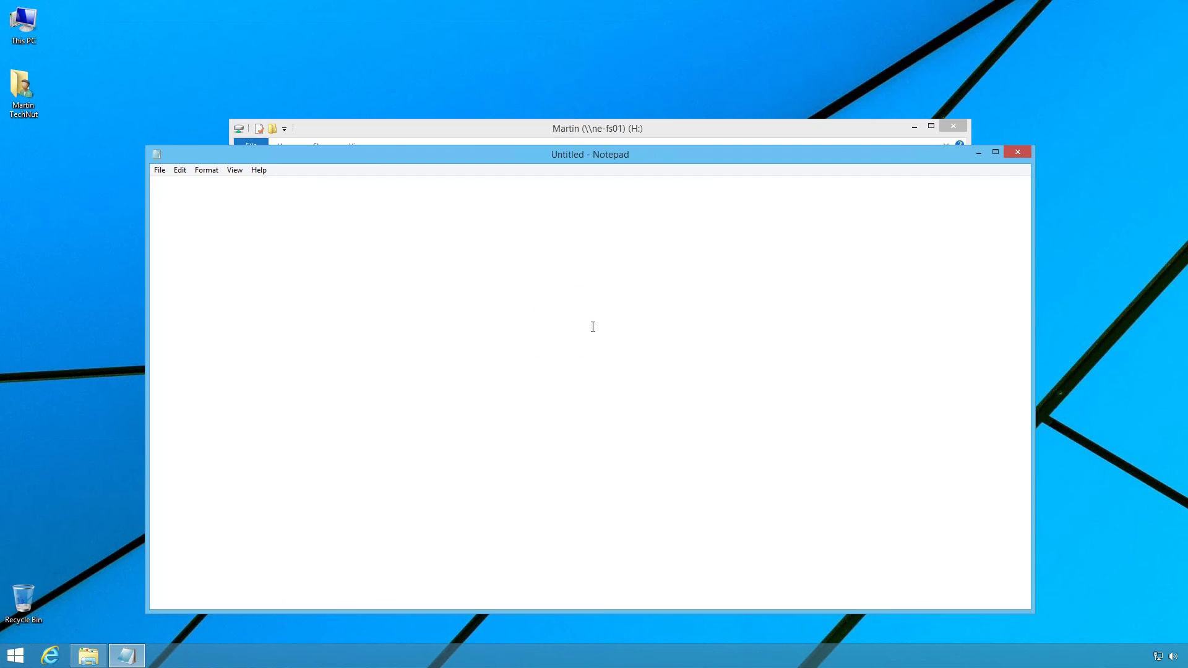
{"action": "left_click", "coordinate": [1019, 154]}
{"action": "left_click", "coordinate": [246, 164]}
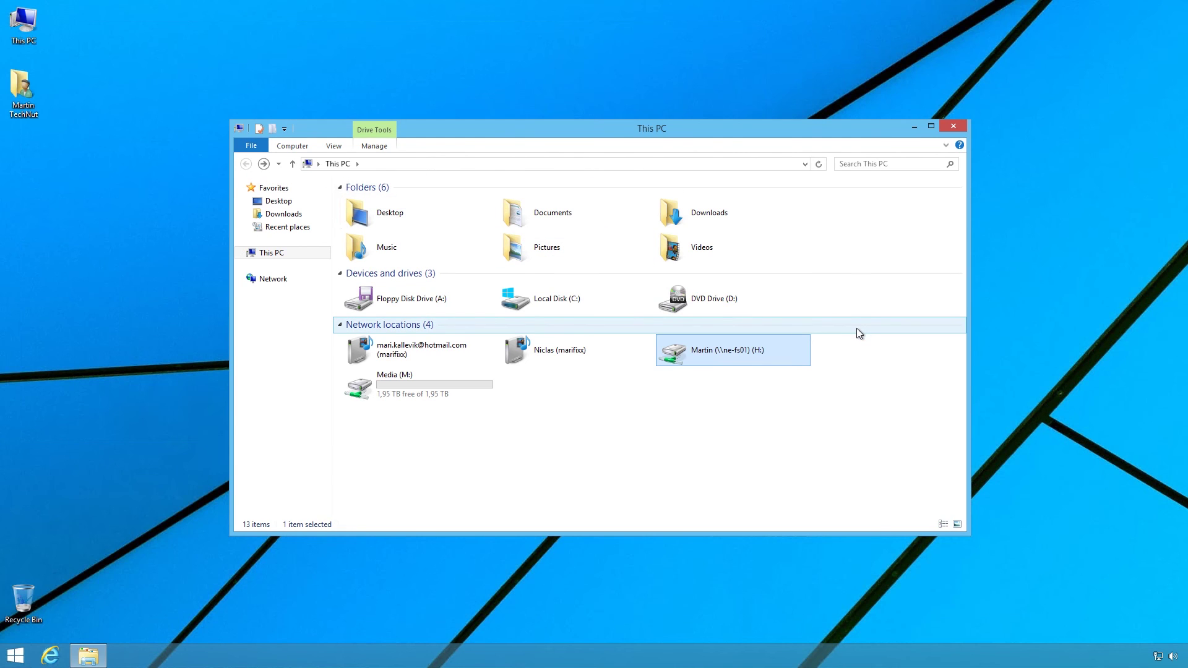